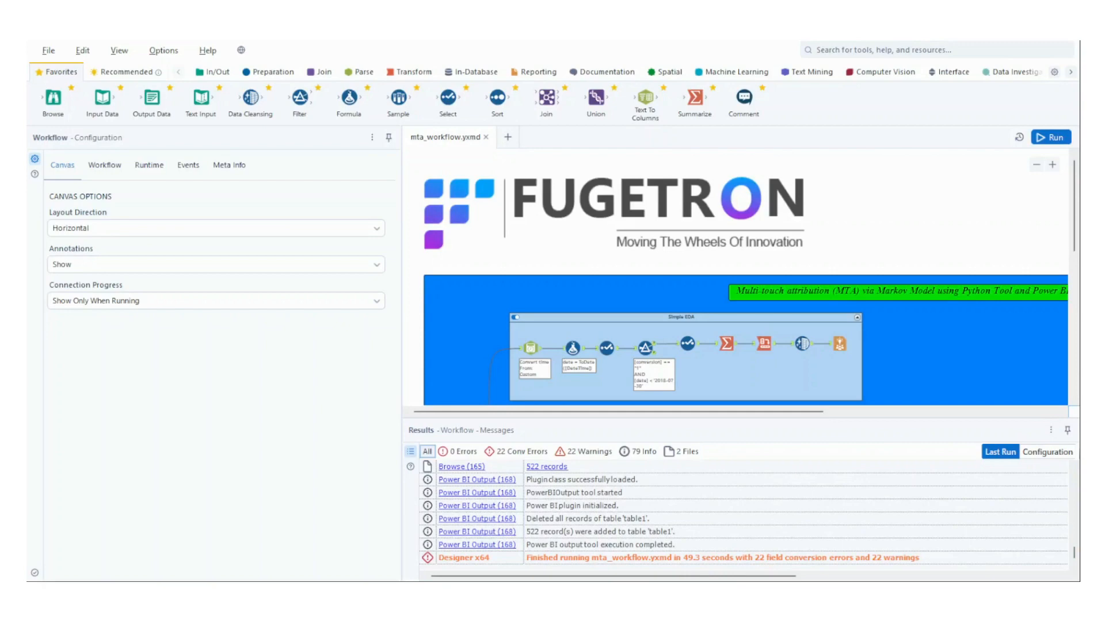
Step: Survey the whole multi-touch attribution workflow on the canvas, from the title banner through the Simple EDA and Data Pre-processing containers
{"action": "scroll", "coordinate": [896, 259], "scroll_direction": "down", "scroll_amount": 1}
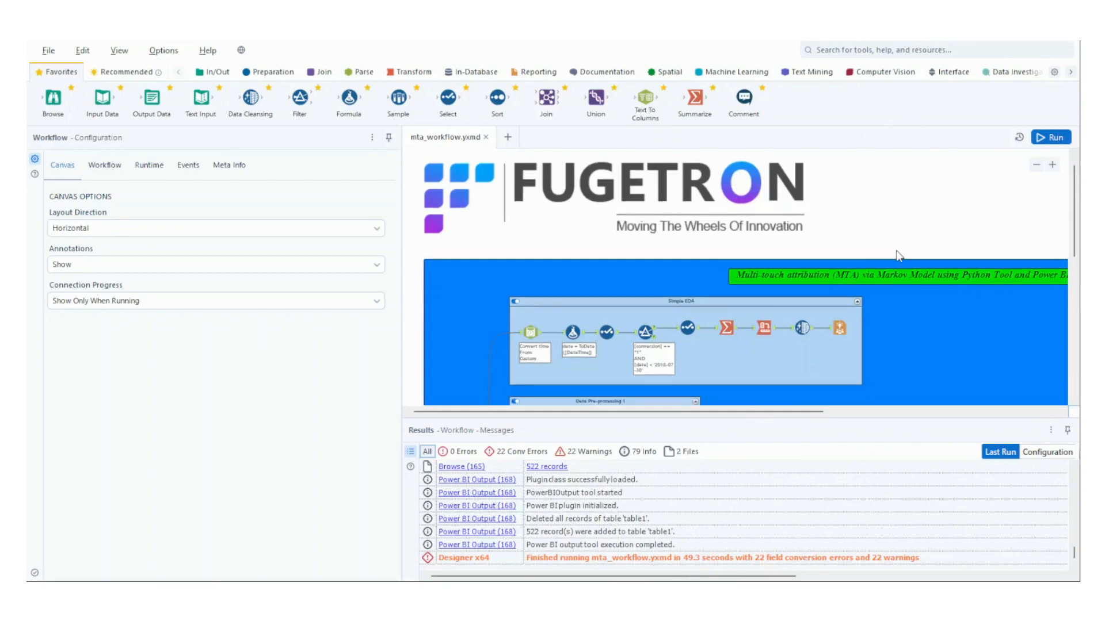
{"action": "left_click_drag", "start_coordinate": [726, 412], "coordinate": [751, 417]}
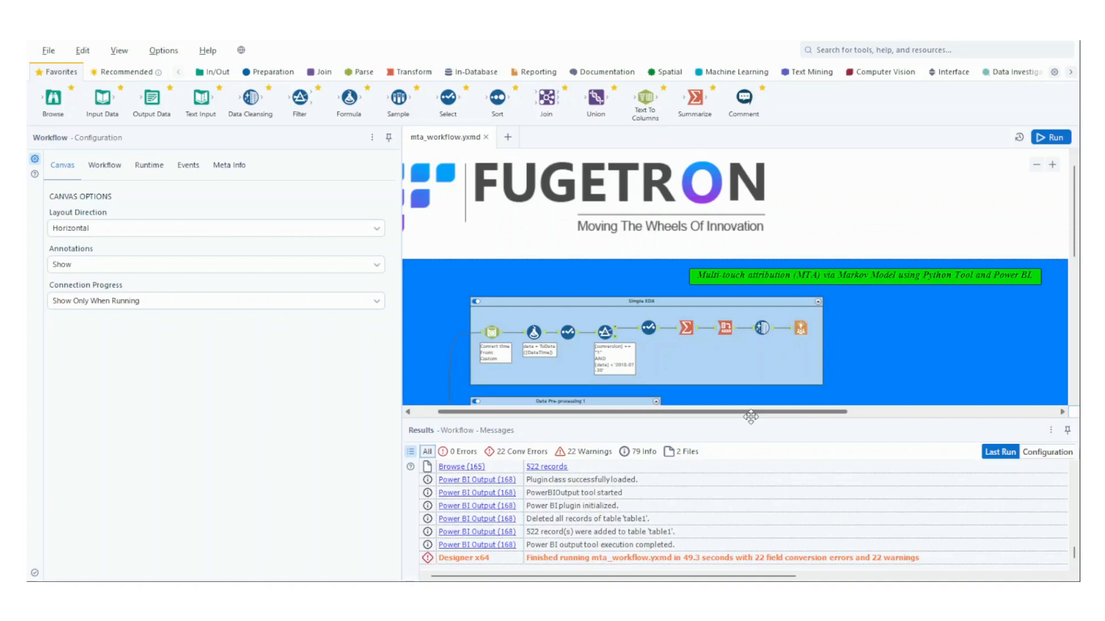
{"action": "left_click_drag", "start_coordinate": [751, 417], "coordinate": [481, 418]}
{"action": "scroll", "coordinate": [490, 316], "scroll_direction": "down", "scroll_amount": 3}
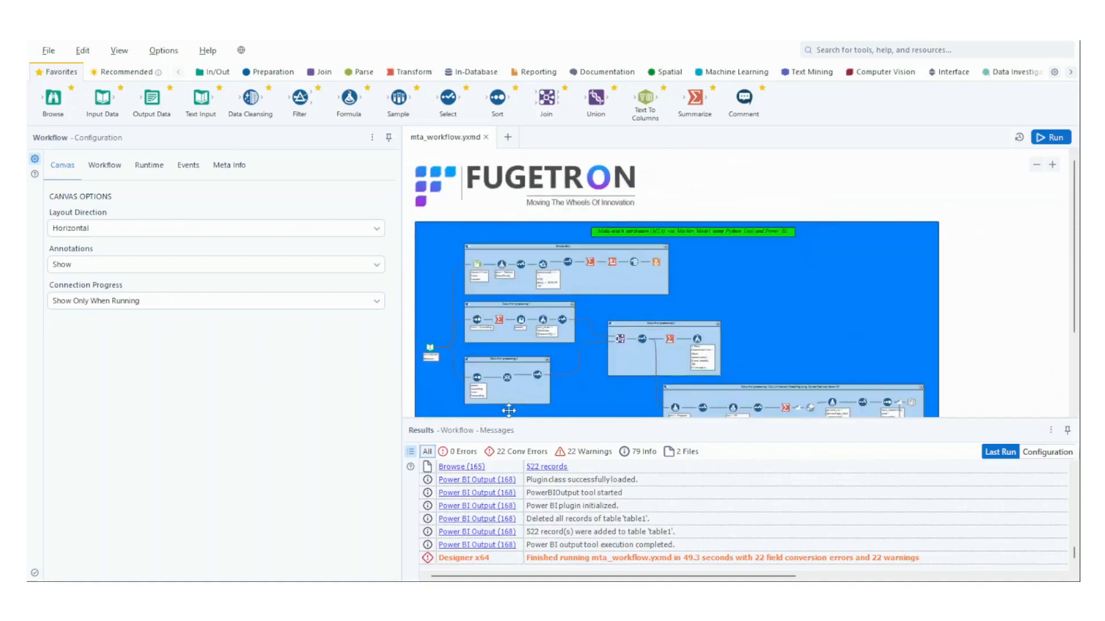
{"action": "scroll", "coordinate": [581, 378], "scroll_direction": "up", "scroll_amount": 3}
{"action": "left_click_drag", "start_coordinate": [558, 412], "coordinate": [413, 405]}
{"action": "scroll", "coordinate": [511, 340], "scroll_direction": "up", "scroll_amount": 4}
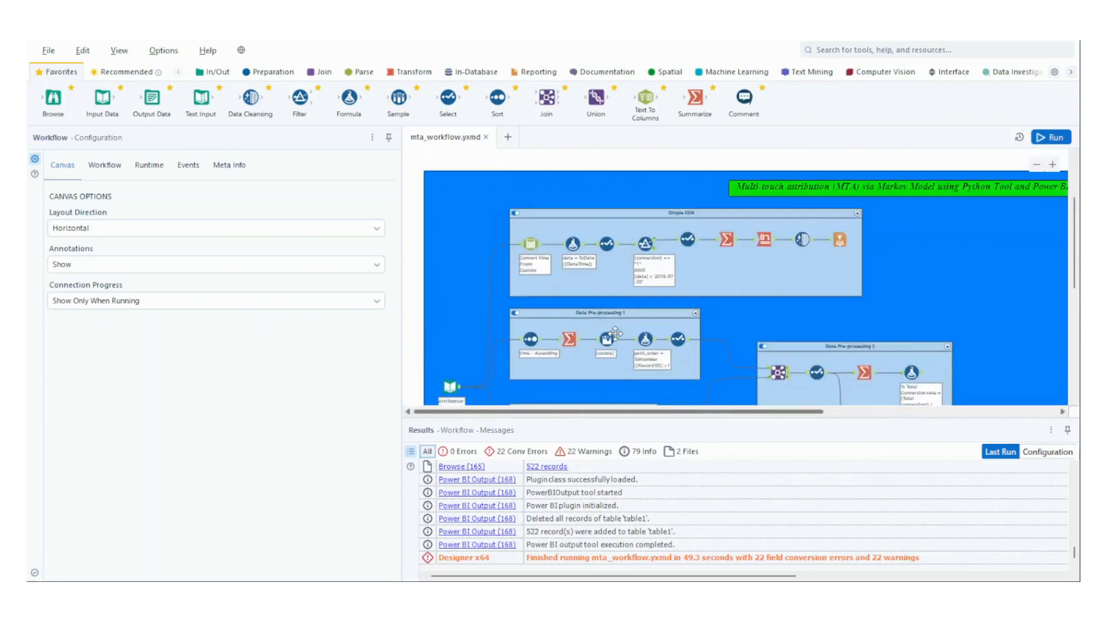
{"action": "scroll", "coordinate": [579, 344], "scroll_direction": "up", "scroll_amount": 3}
{"action": "scroll", "coordinate": [524, 333], "scroll_direction": "down", "scroll_amount": 3}
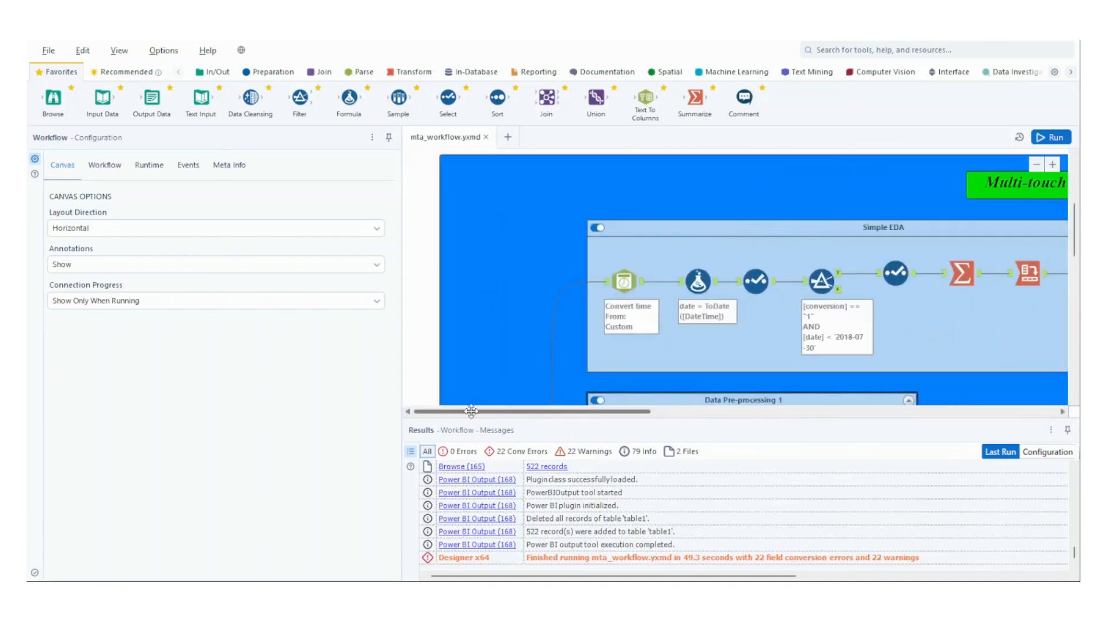
Step: Examine how the attribution data.csv input connects to the Simple EDA, Data Pre-processing 1 and Data Pre-processing 2 containers
{"action": "scroll", "coordinate": [525, 333], "scroll_direction": "down", "scroll_amount": 3}
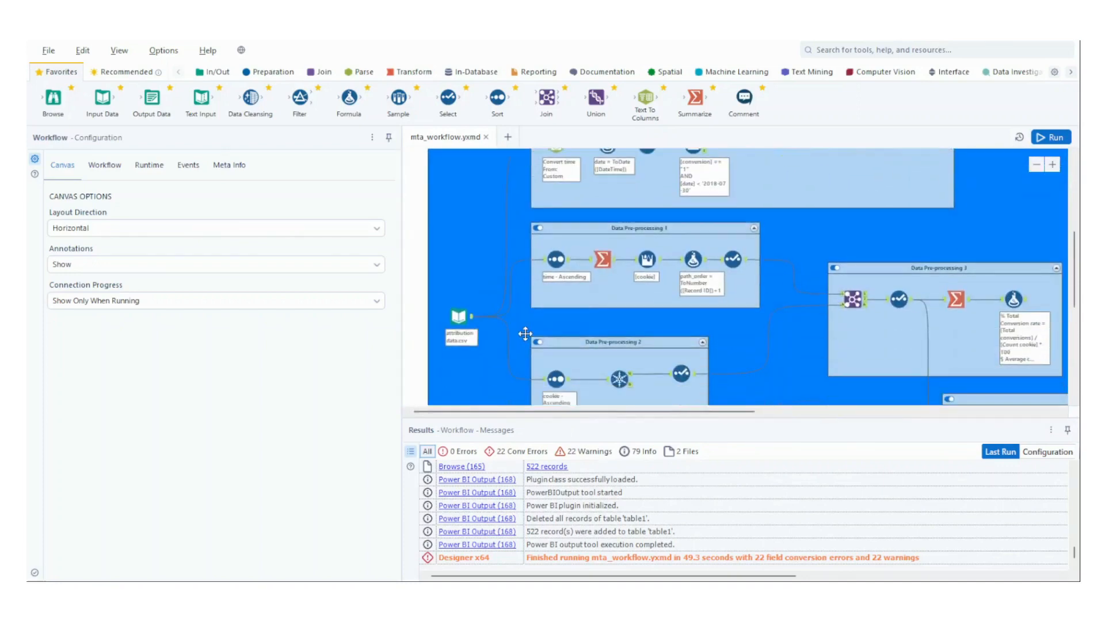
{"action": "scroll", "coordinate": [495, 368], "scroll_direction": "up", "scroll_amount": 4}
{"action": "scroll", "coordinate": [521, 356], "scroll_direction": "up", "scroll_amount": 6}
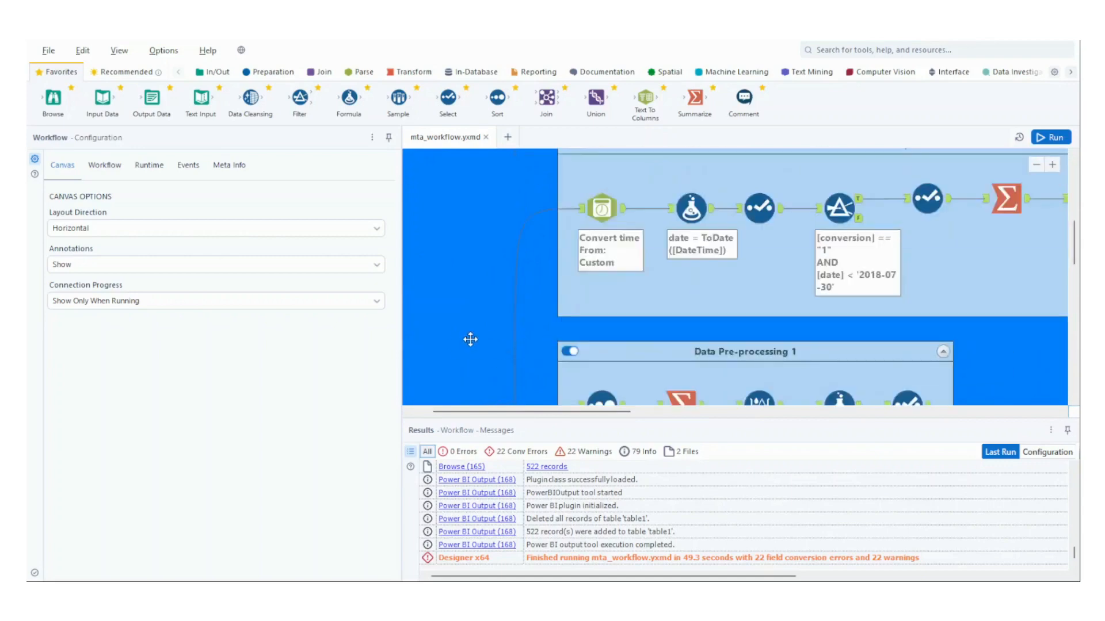
{"action": "scroll", "coordinate": [470, 340], "scroll_direction": "down", "scroll_amount": 4}
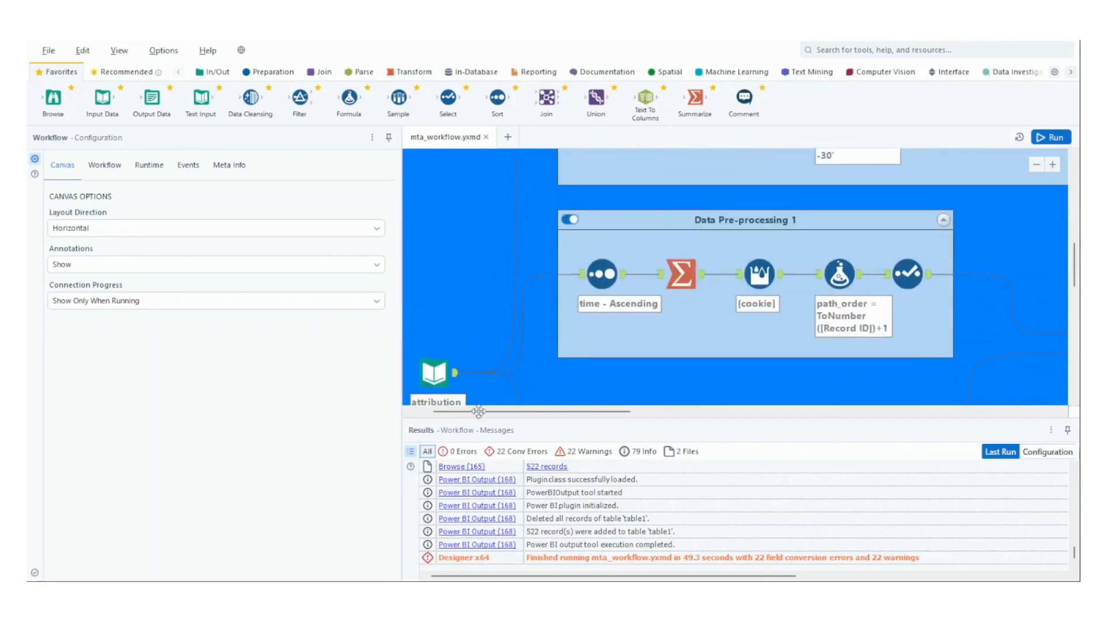
{"action": "left_click_drag", "start_coordinate": [525, 412], "coordinate": [452, 410]}
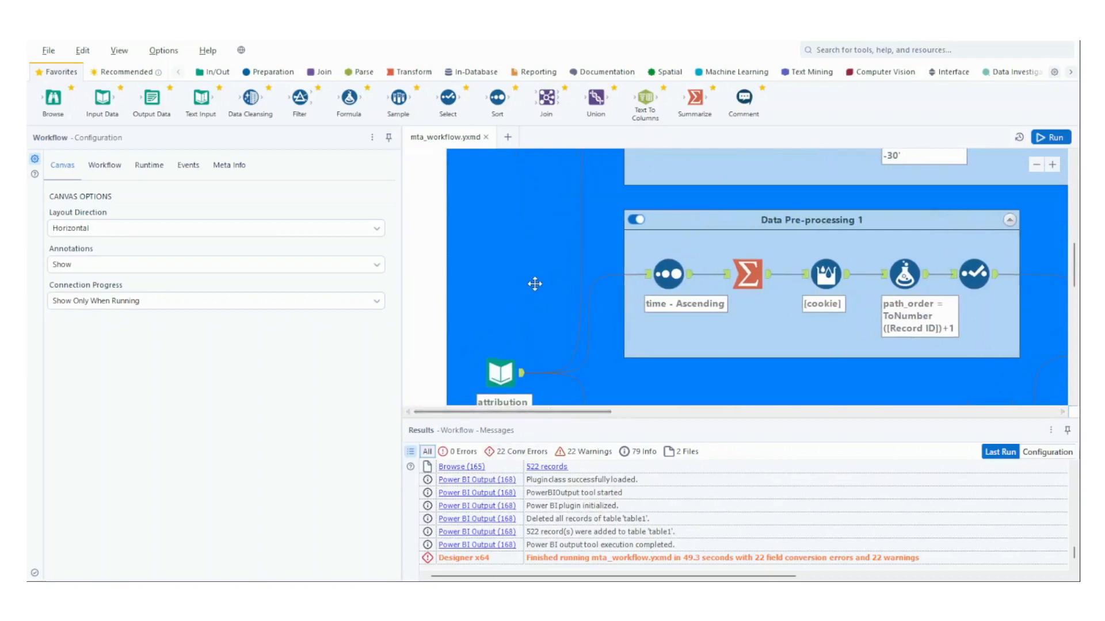
{"action": "scroll", "coordinate": [532, 286], "scroll_direction": "down", "scroll_amount": 2}
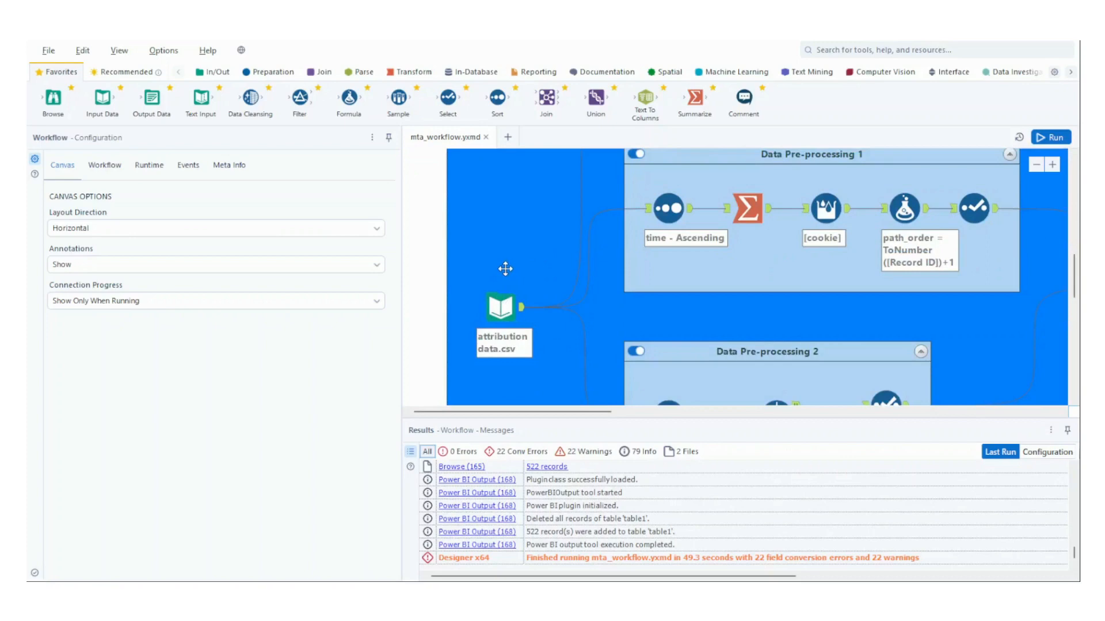
{"action": "scroll", "coordinate": [561, 229], "scroll_direction": "up", "scroll_amount": 2}
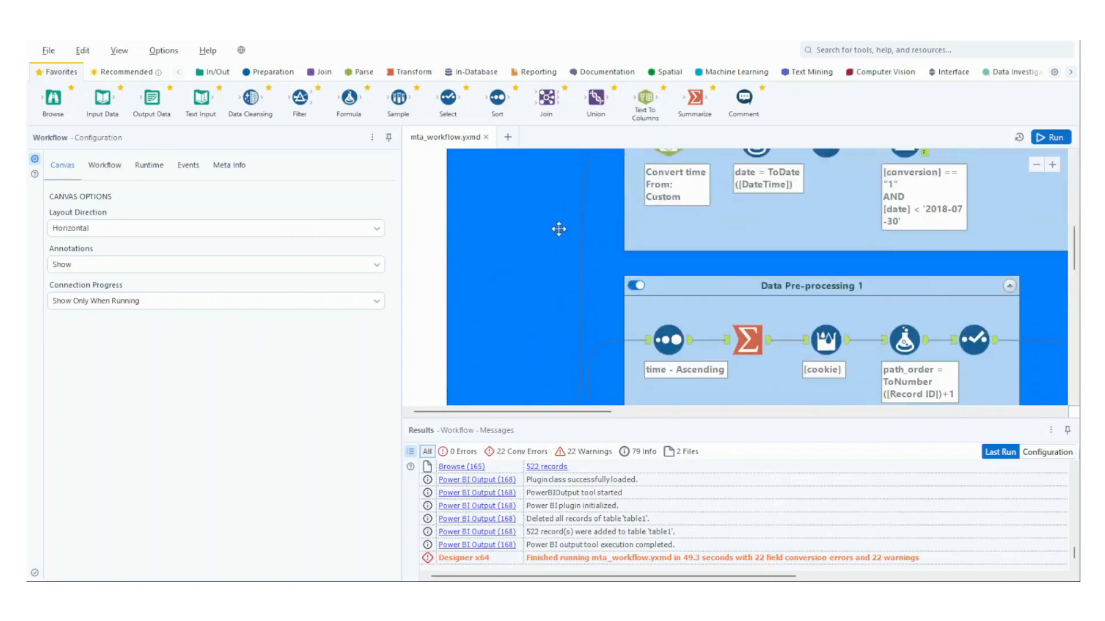
{"action": "scroll", "coordinate": [559, 229], "scroll_direction": "down", "scroll_amount": 3}
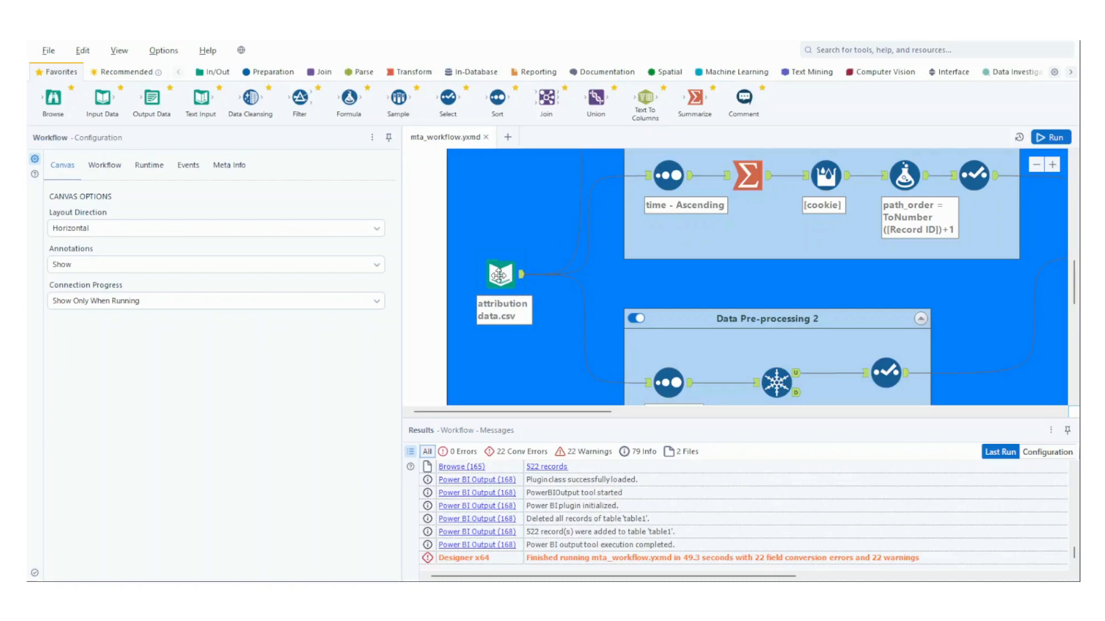
Step: Open the configuration of the attribution data.csv input and look through its record preview across the time, interaction, conversion and channel columns
{"action": "left_click", "coordinate": [499, 275]}
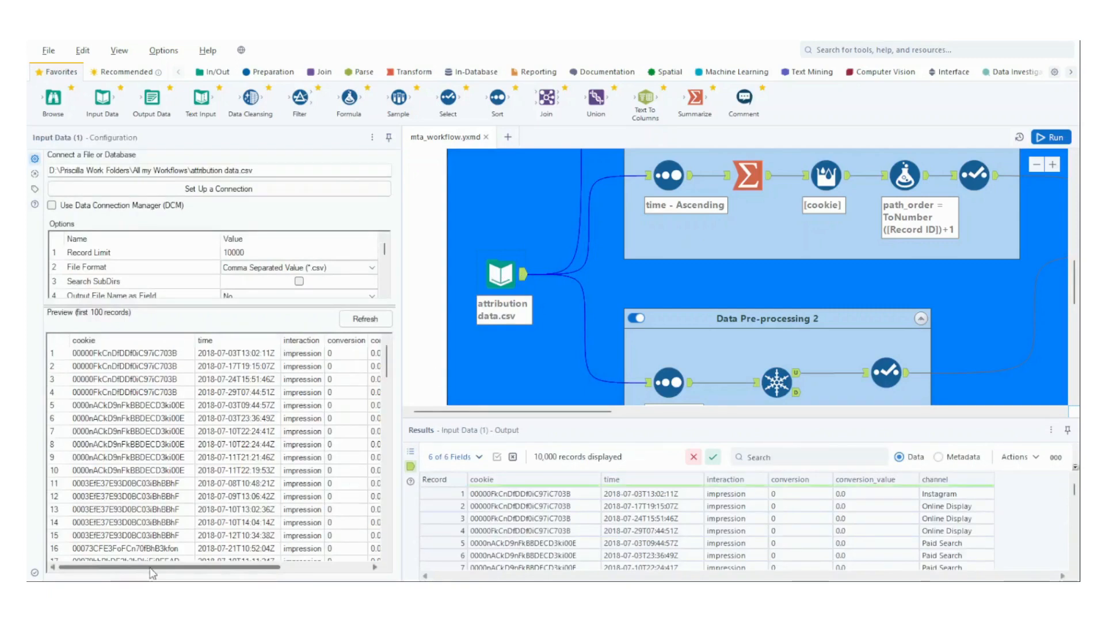
{"action": "left_click_drag", "start_coordinate": [151, 568], "coordinate": [245, 574]}
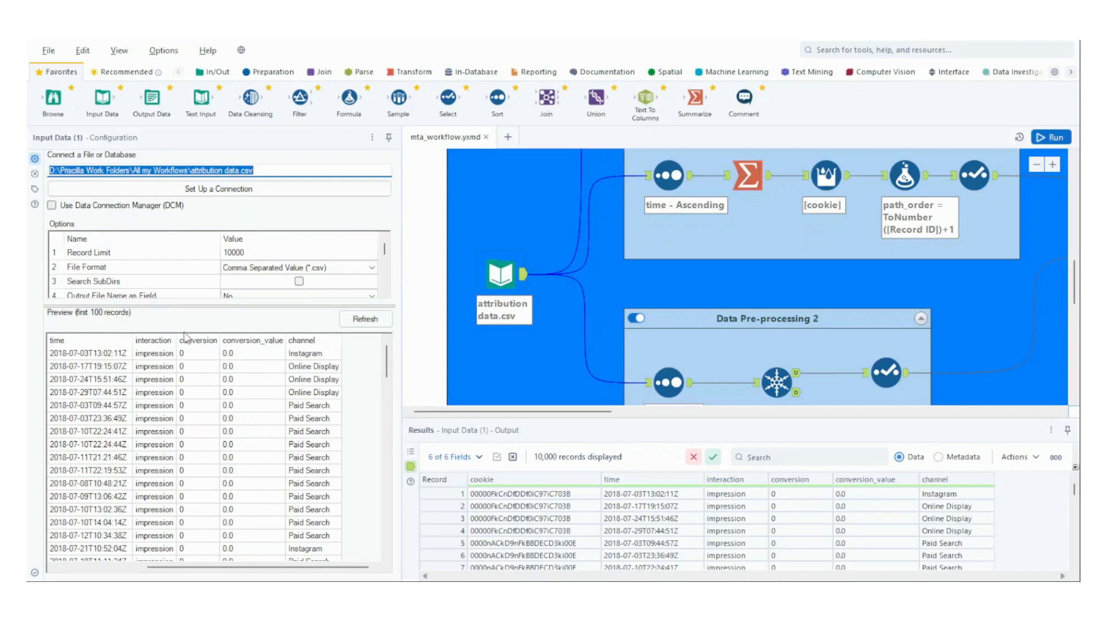
{"action": "scroll", "coordinate": [237, 383], "scroll_direction": "down", "scroll_amount": 5}
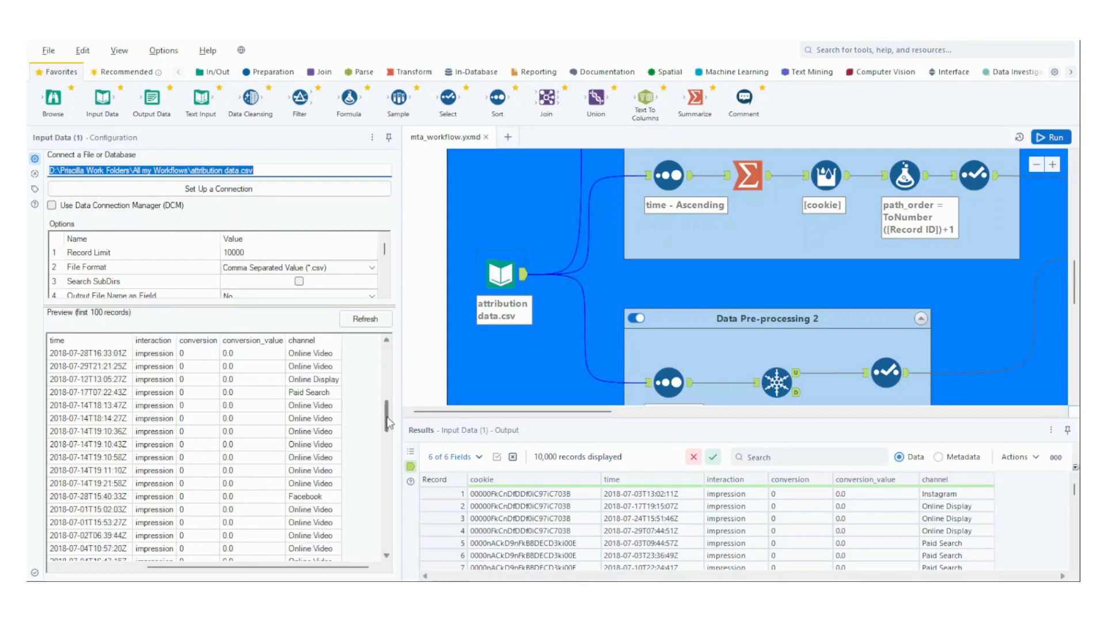
{"action": "left_click_drag", "start_coordinate": [385, 402], "coordinate": [384, 350]}
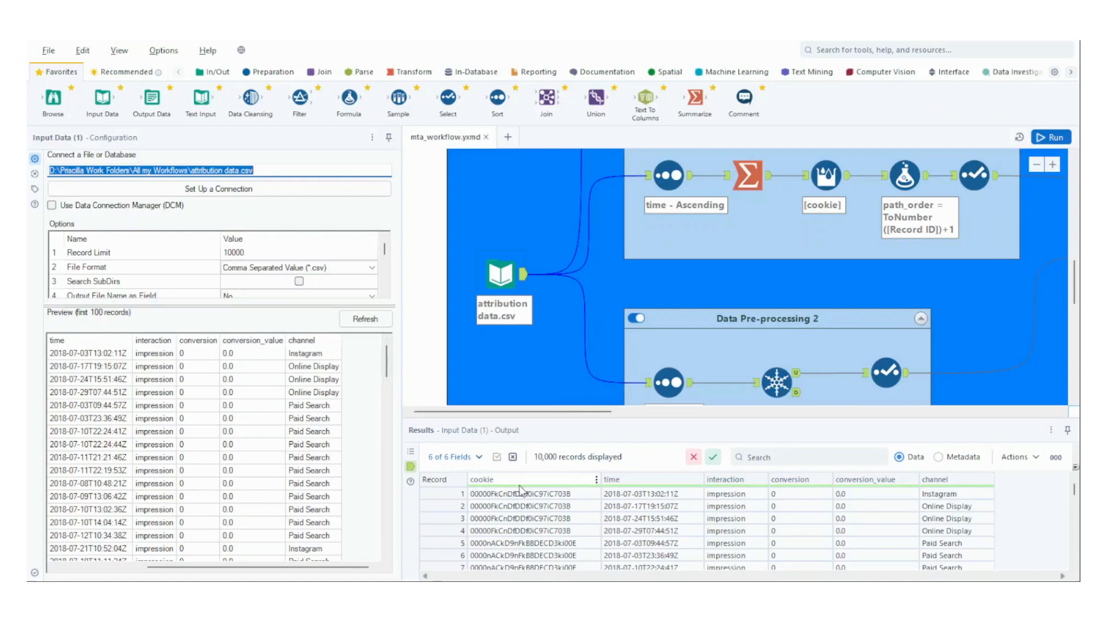
Step: Look through the input's output records to examine the cookie and time columns
{"action": "scroll", "coordinate": [579, 520], "scroll_direction": "down", "scroll_amount": 7}
{"action": "scroll", "coordinate": [580, 522], "scroll_direction": "up", "scroll_amount": 7}
{"action": "scroll", "coordinate": [682, 519], "scroll_direction": "down", "scroll_amount": 6}
{"action": "scroll", "coordinate": [683, 520], "scroll_direction": "up", "scroll_amount": 11}
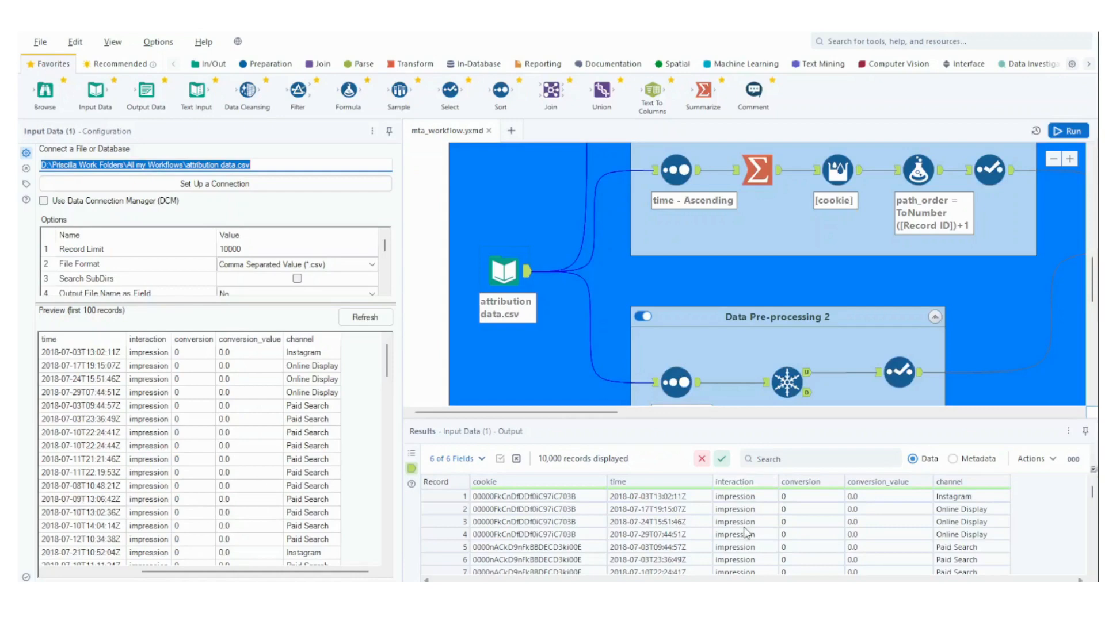
Step: Examine the interaction column in the input's output records, comparing impression and conversion rows
{"action": "scroll", "coordinate": [747, 533], "scroll_direction": "down", "scroll_amount": 7}
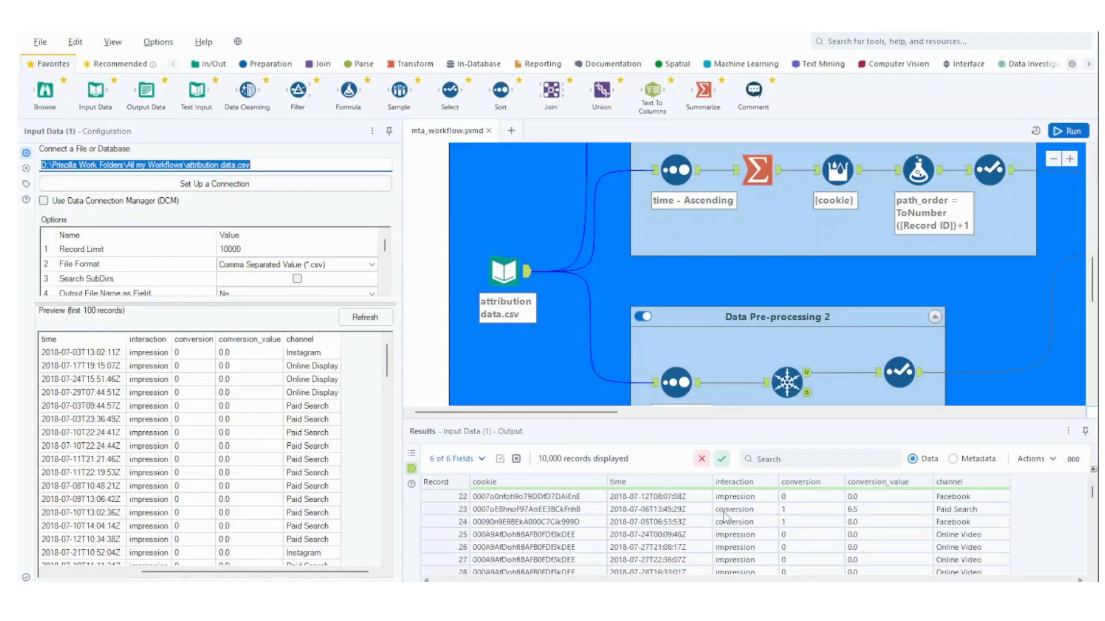
{"action": "scroll", "coordinate": [723, 516], "scroll_direction": "down", "scroll_amount": 4}
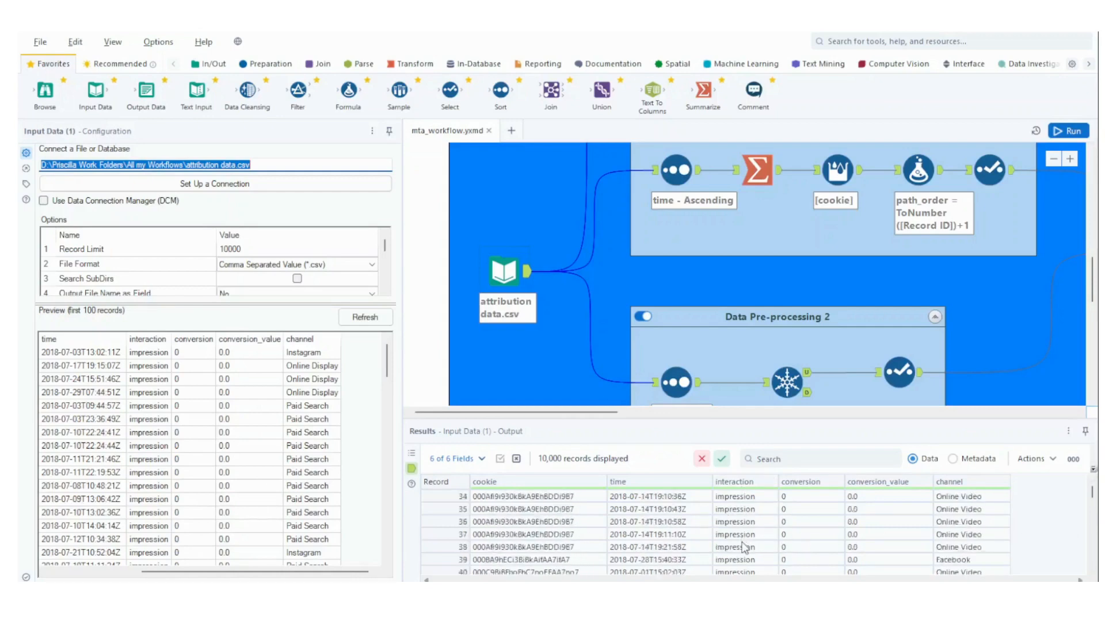
{"action": "scroll", "coordinate": [746, 547], "scroll_direction": "down", "scroll_amount": 20}
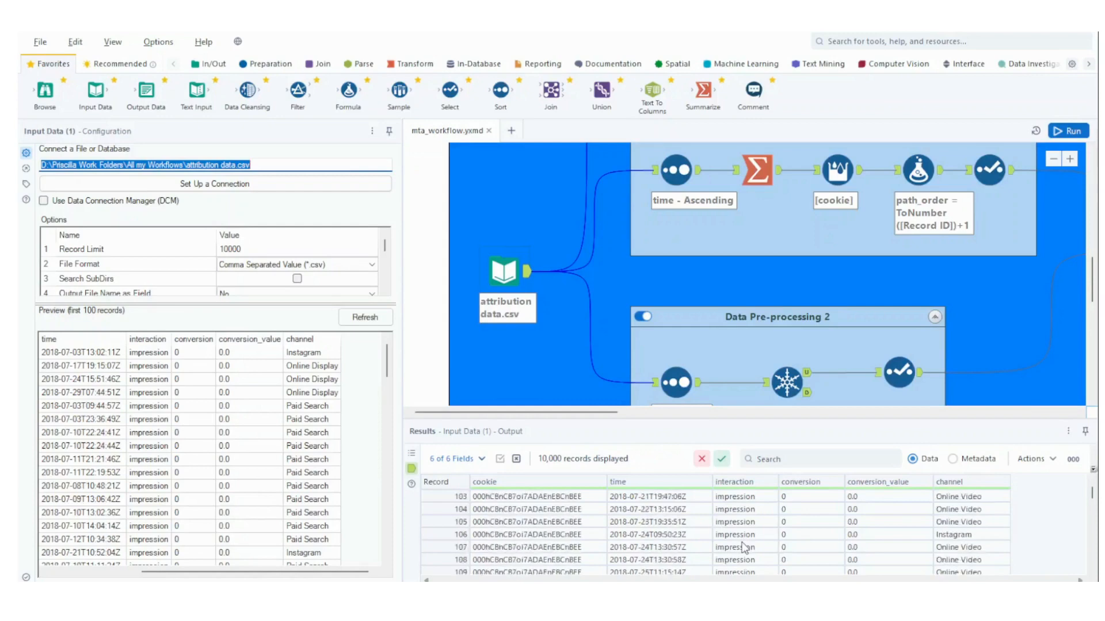
{"action": "scroll", "coordinate": [744, 548], "scroll_direction": "down", "scroll_amount": 10}
{"action": "mouse_move", "coordinate": [1092, 495]}
{"action": "left_mouse_down"}
{"action": "mouse_move", "coordinate": [1092, 543]}
{"action": "mouse_move", "coordinate": [1092, 489]}
{"action": "left_mouse_up"}
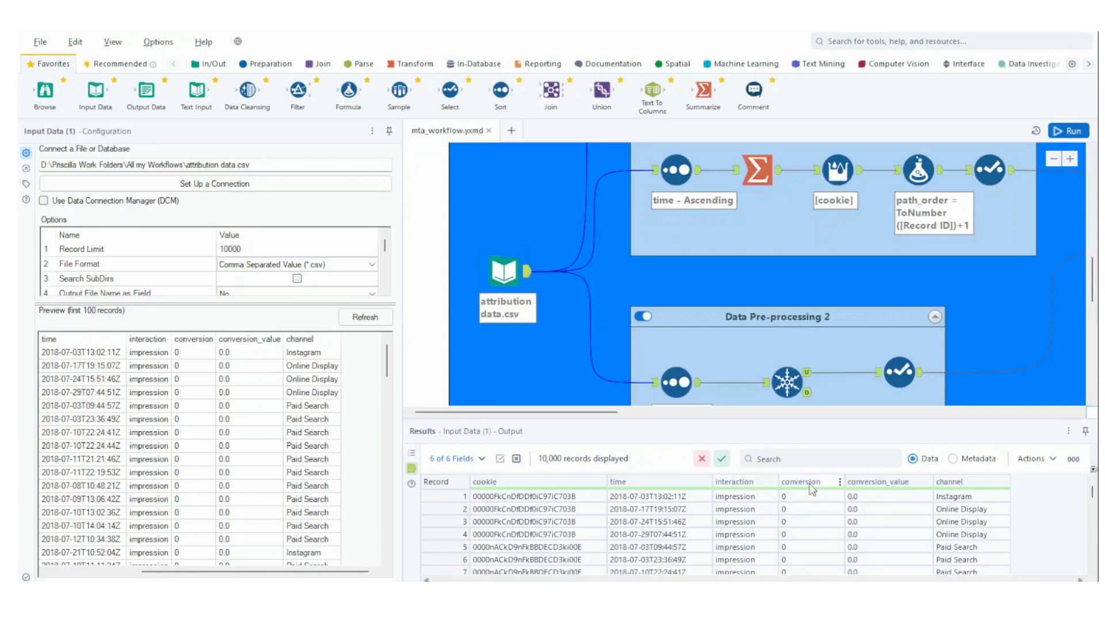
Step: Examine the conversion, conversion_value and channel columns in the output records of attribution data.csv
{"action": "scroll", "coordinate": [808, 501], "scroll_direction": "down", "scroll_amount": 3}
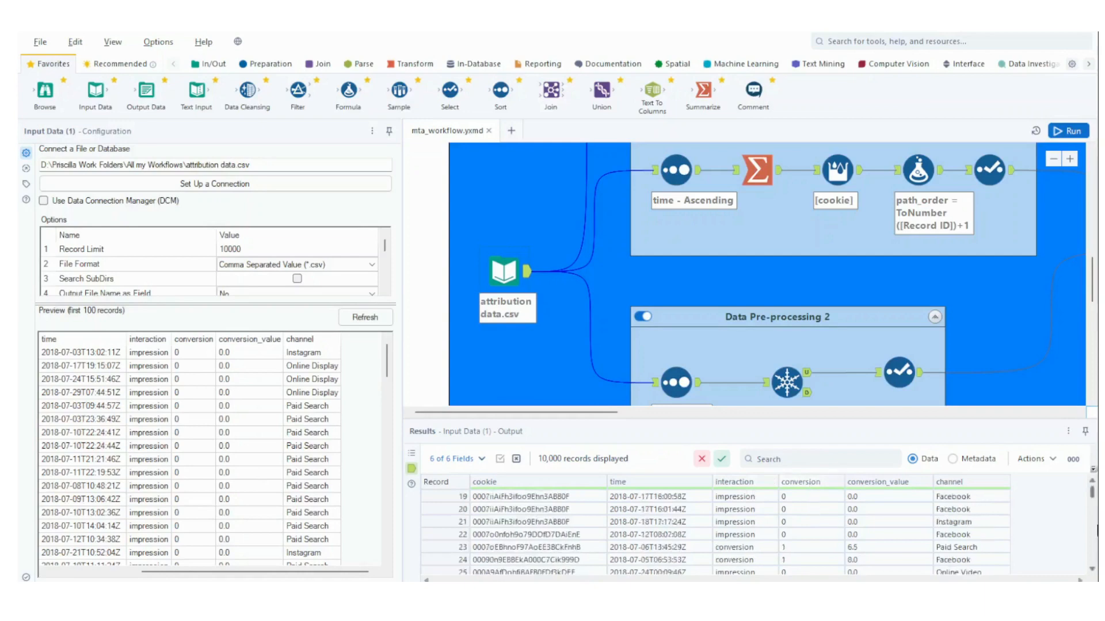
{"action": "mouse_move", "coordinate": [1092, 492]}
{"action": "left_mouse_down"}
{"action": "mouse_move", "coordinate": [1093, 567]}
{"action": "mouse_move", "coordinate": [1092, 486]}
{"action": "left_mouse_up"}
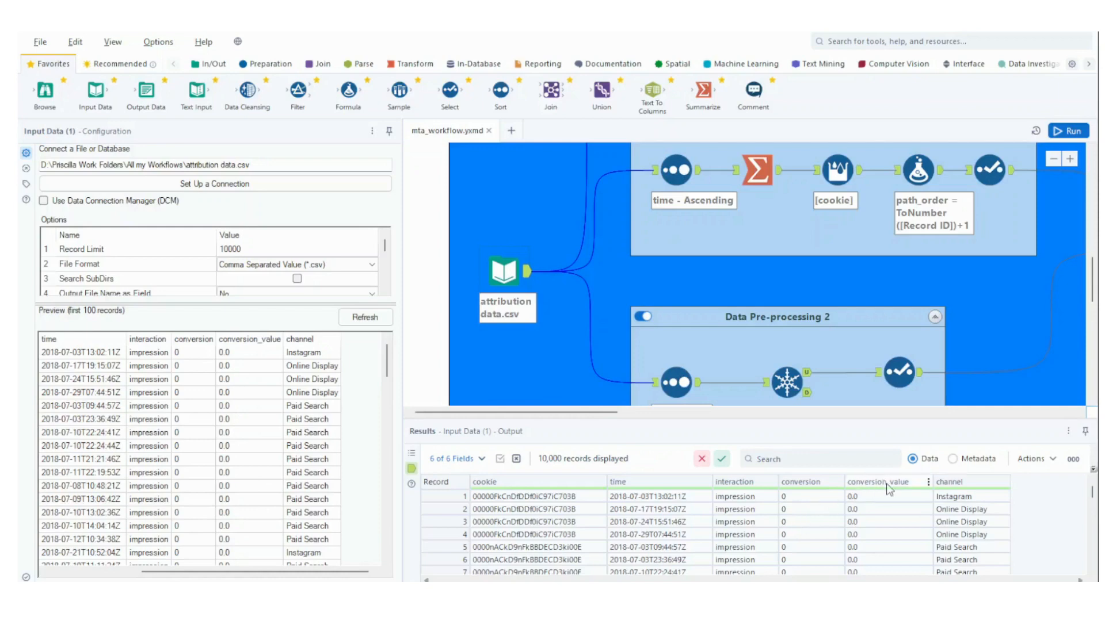
{"action": "mouse_move", "coordinate": [1091, 493]}
{"action": "left_mouse_down"}
{"action": "mouse_move", "coordinate": [1093, 544]}
{"action": "mouse_move", "coordinate": [1094, 486]}
{"action": "left_mouse_up"}
{"action": "mouse_move", "coordinate": [1091, 494]}
{"action": "left_mouse_down"}
{"action": "mouse_move", "coordinate": [1093, 578]}
{"action": "mouse_move", "coordinate": [1096, 495]}
{"action": "left_mouse_up"}
{"action": "scroll", "coordinate": [1055, 513], "scroll_direction": "down", "scroll_amount": 11}
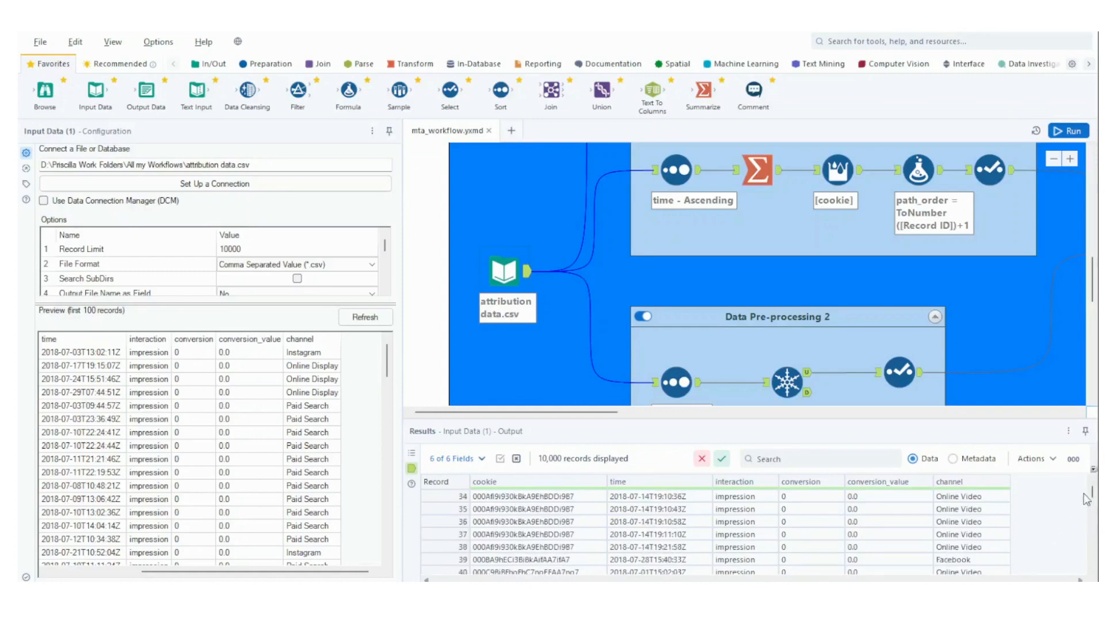
{"action": "scroll", "coordinate": [1089, 492], "scroll_direction": "up", "scroll_amount": 11}
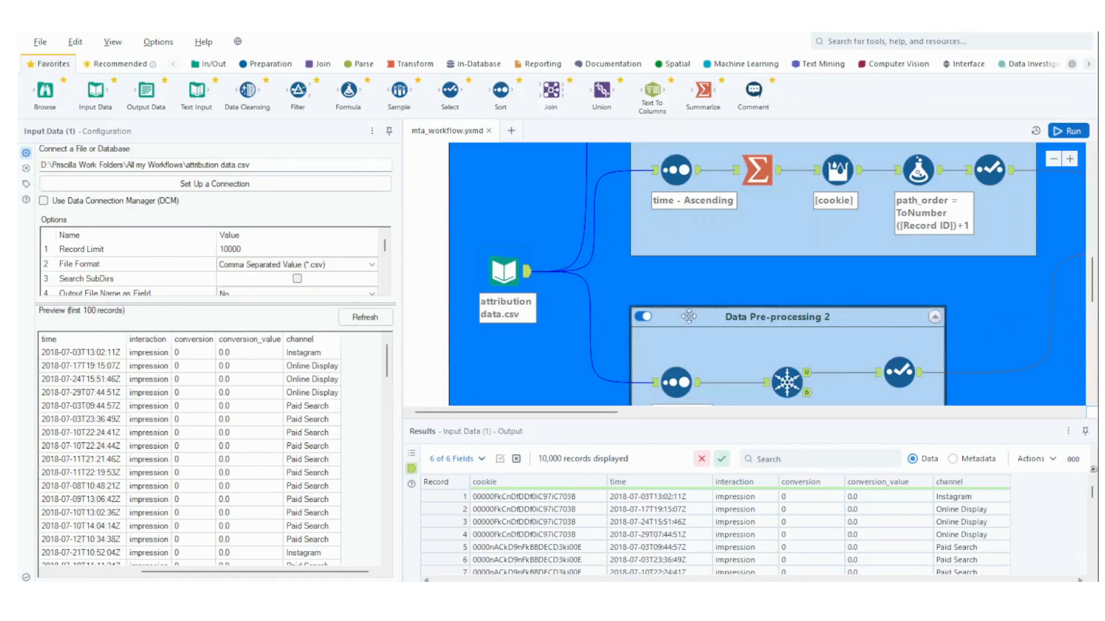
Step: Review the three branches from the input data and locate the tool chain in the Simple EDA container
{"action": "scroll", "coordinate": [604, 292], "scroll_direction": "up", "scroll_amount": 3}
{"action": "scroll", "coordinate": [608, 294], "scroll_direction": "down", "scroll_amount": 3}
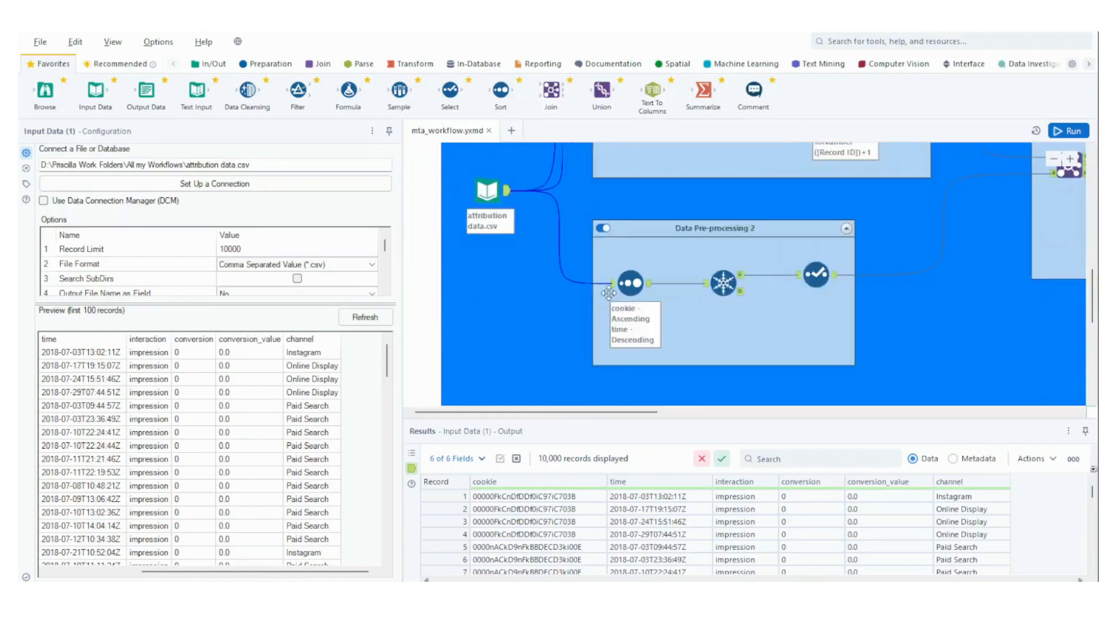
{"action": "scroll", "coordinate": [586, 290], "scroll_direction": "up", "scroll_amount": 6}
{"action": "scroll", "coordinate": [566, 291], "scroll_direction": "down", "scroll_amount": 1}
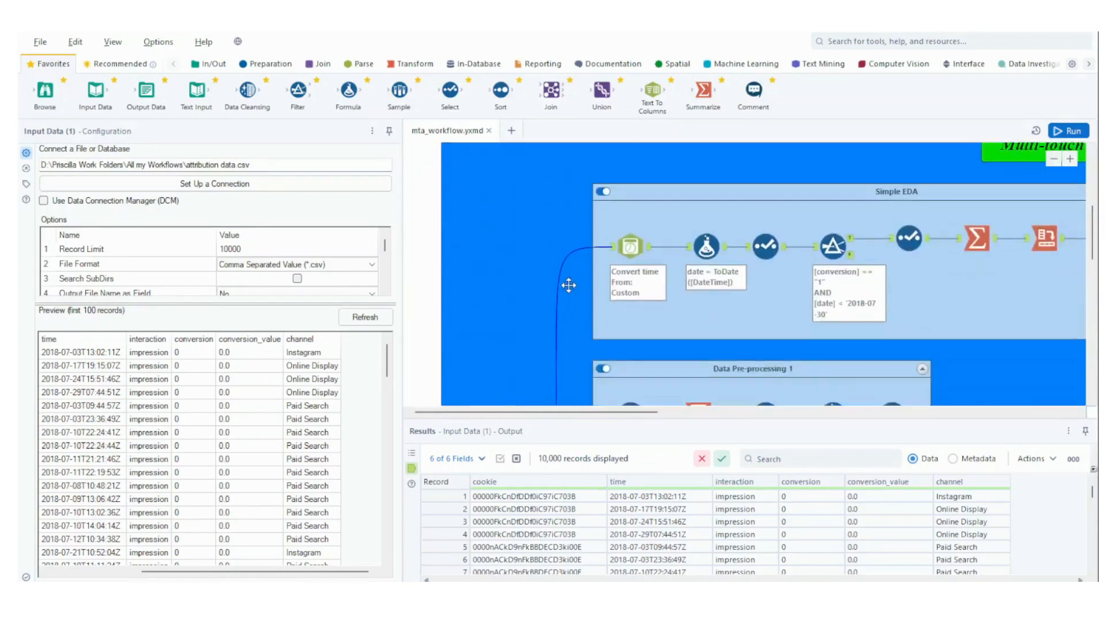
{"action": "mouse_move", "coordinate": [606, 412]}
{"action": "left_mouse_down"}
{"action": "mouse_move", "coordinate": [650, 412]}
{"action": "mouse_move", "coordinate": [604, 420]}
{"action": "left_mouse_up"}
{"action": "scroll", "coordinate": [461, 291], "scroll_direction": "down", "scroll_amount": 5}
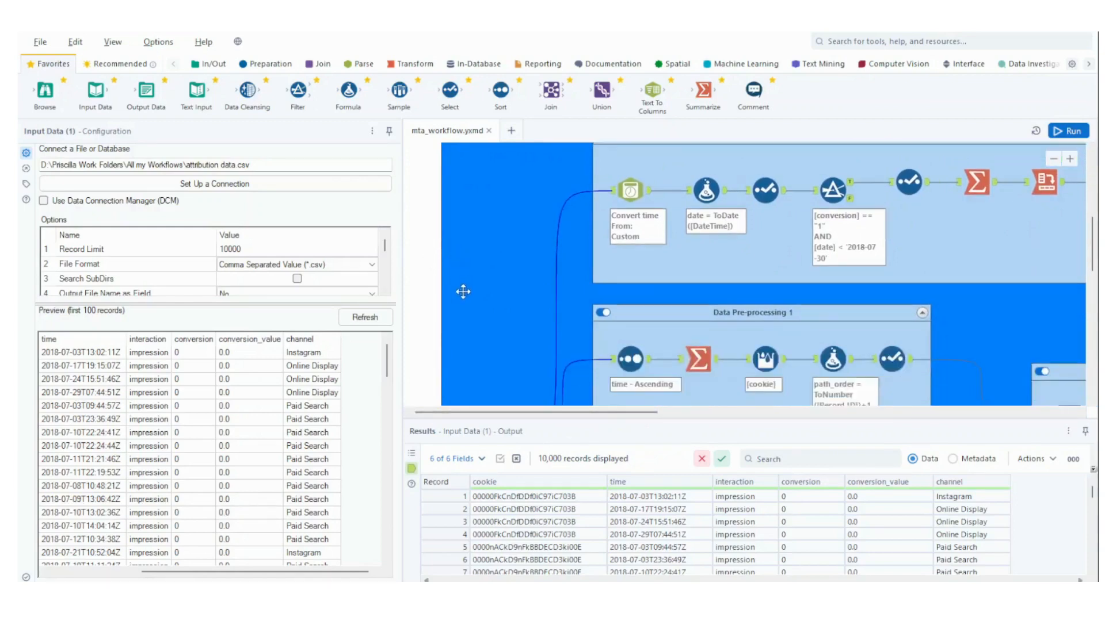
{"action": "scroll", "coordinate": [463, 297], "scroll_direction": "up", "scroll_amount": 5}
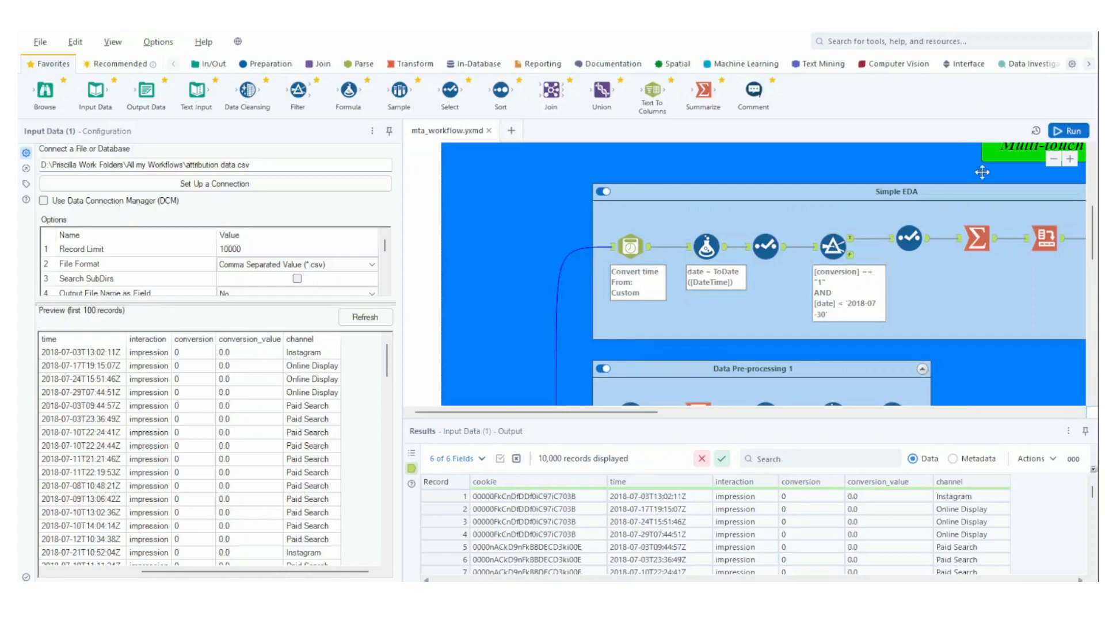
Step: Inspect the Simple EDA DateTime tool's conversion of the time field, including its custom incoming format and the DateTime output column
{"action": "left_click", "coordinate": [913, 194]}
{"action": "left_click", "coordinate": [631, 246]}
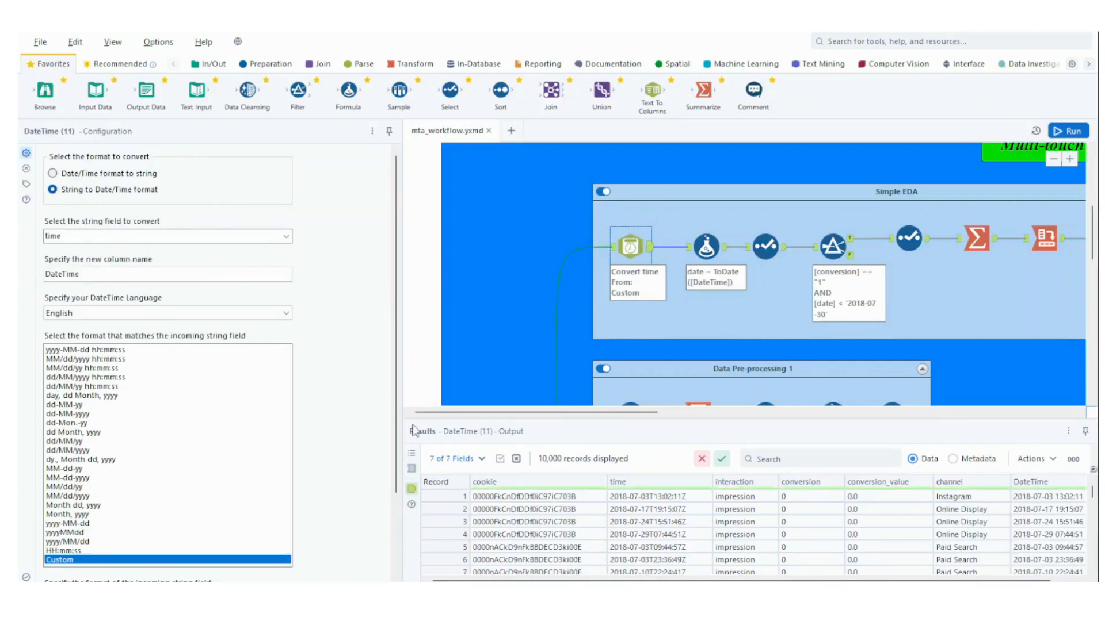
{"action": "scroll", "coordinate": [392, 429], "scroll_direction": "up", "scroll_amount": 1}
{"action": "scroll", "coordinate": [392, 429], "scroll_direction": "down", "scroll_amount": 3}
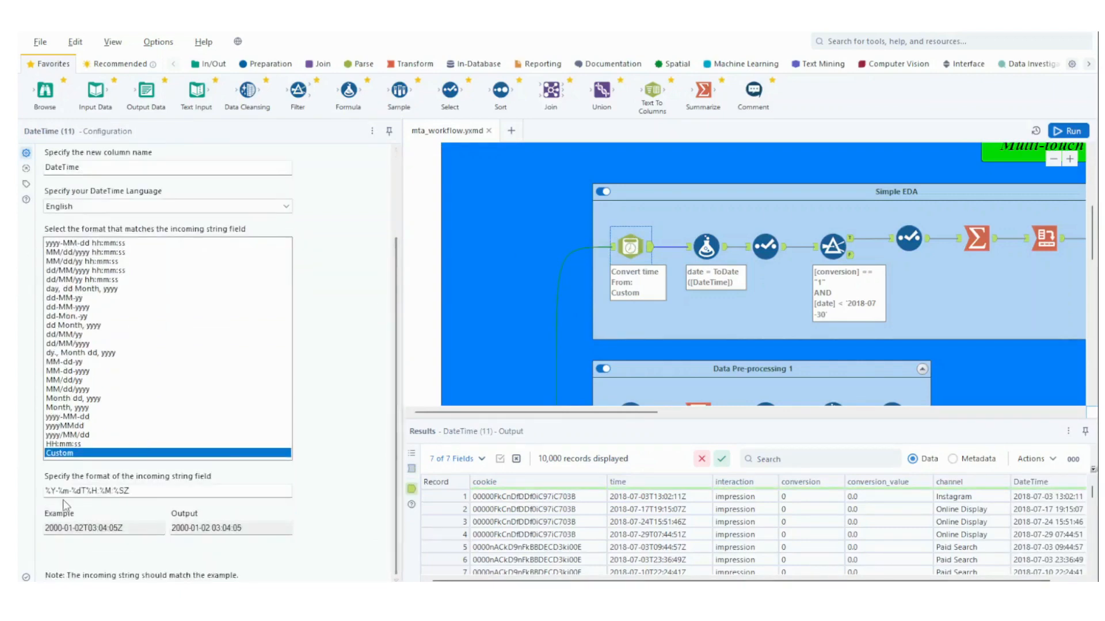
{"action": "left_click_drag", "start_coordinate": [771, 581], "coordinate": [794, 580]}
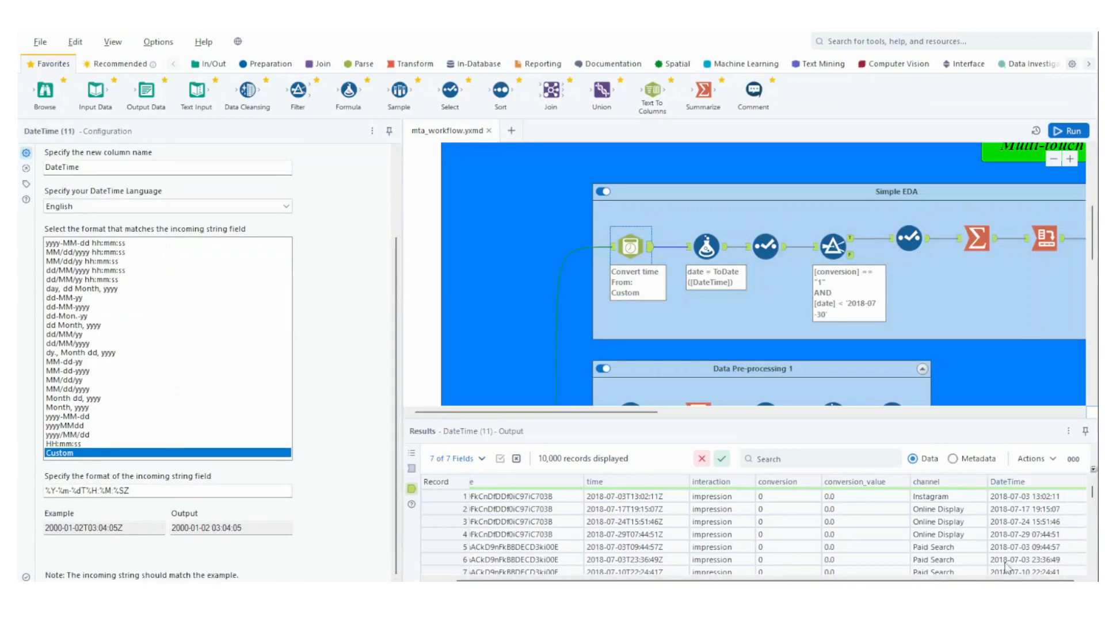
Step: Inspect the Formula tool's ToDate([DateTime]) expression and date output column, and the field selection of the Select tool that follows
{"action": "left_click", "coordinate": [705, 247]}
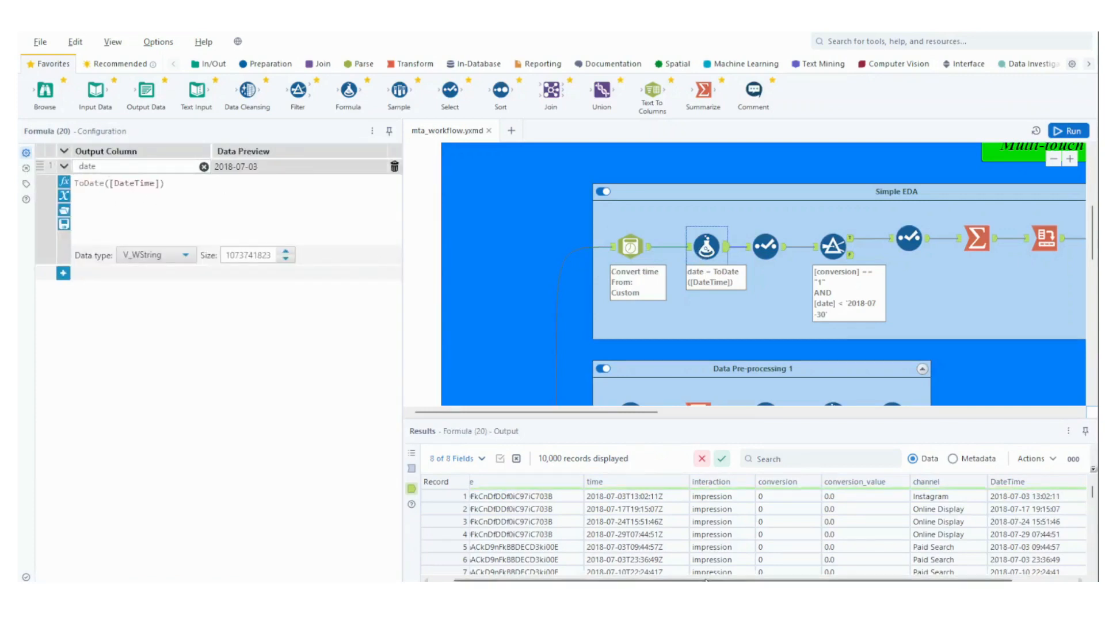
{"action": "left_click_drag", "start_coordinate": [785, 580], "coordinate": [848, 580]}
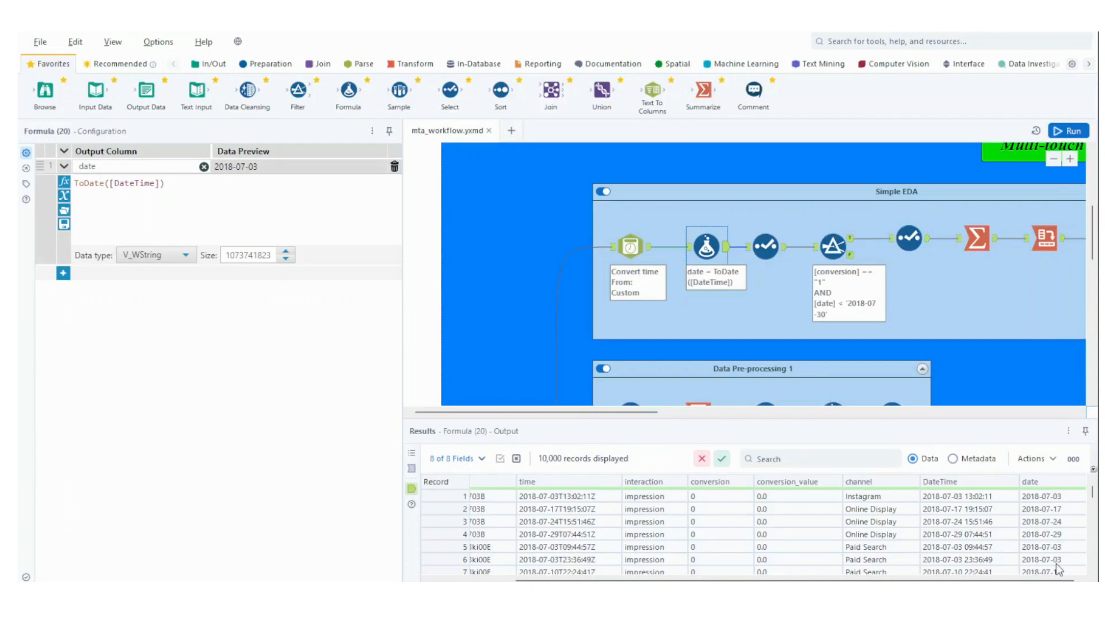
{"action": "left_click", "coordinate": [769, 252]}
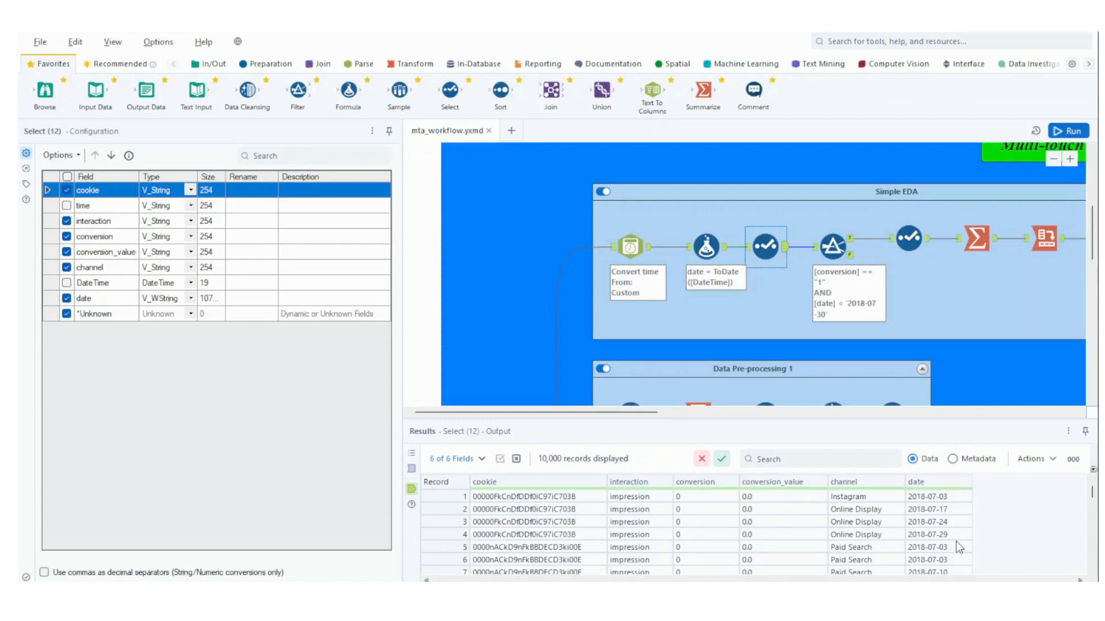
Step: Inspect the Simple EDA Filter tool's custom condition on conversion and date, and the field selection of the Select tool after it
{"action": "mouse_move", "coordinate": [1092, 493]}
{"action": "left_mouse_down"}
{"action": "mouse_move", "coordinate": [1096, 525]}
{"action": "mouse_move", "coordinate": [1096, 493]}
{"action": "left_mouse_up"}
{"action": "left_click", "coordinate": [828, 247]}
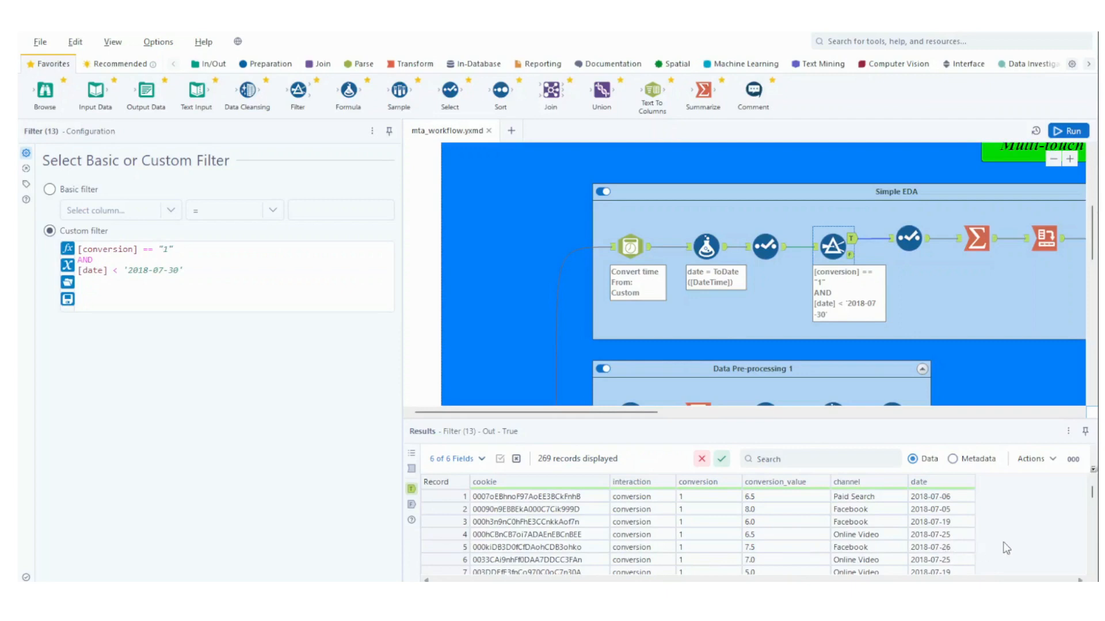
{"action": "left_click", "coordinate": [908, 238]}
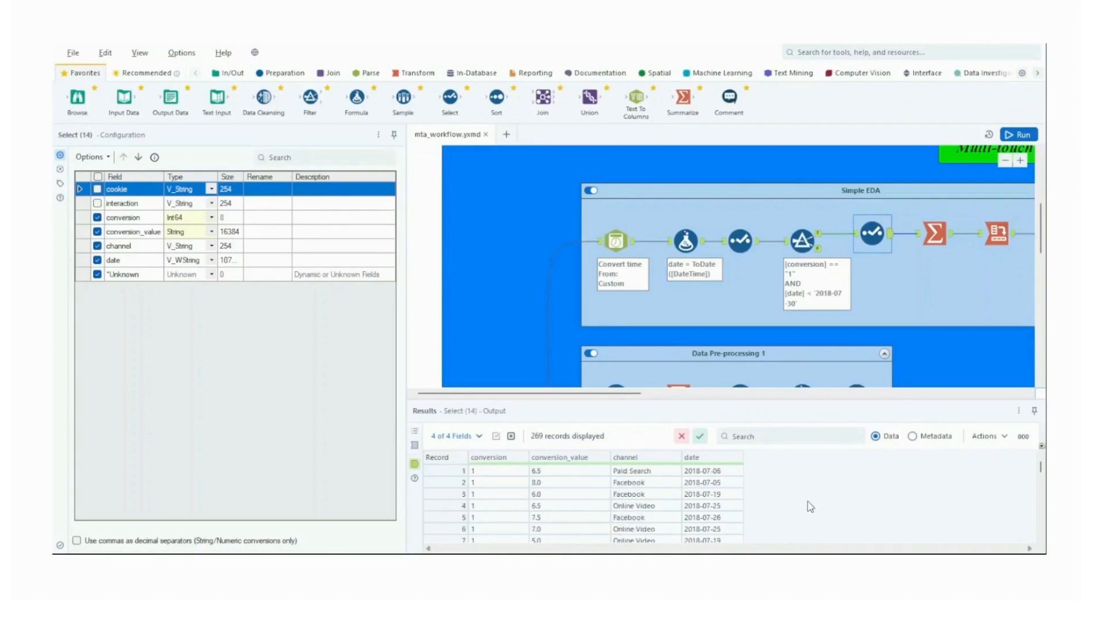
Step: Inspect the Summarize tool's grouping by channel and date, and the Cross Tab tool's settings for turning channels into columns
{"action": "left_click", "coordinate": [936, 235]}
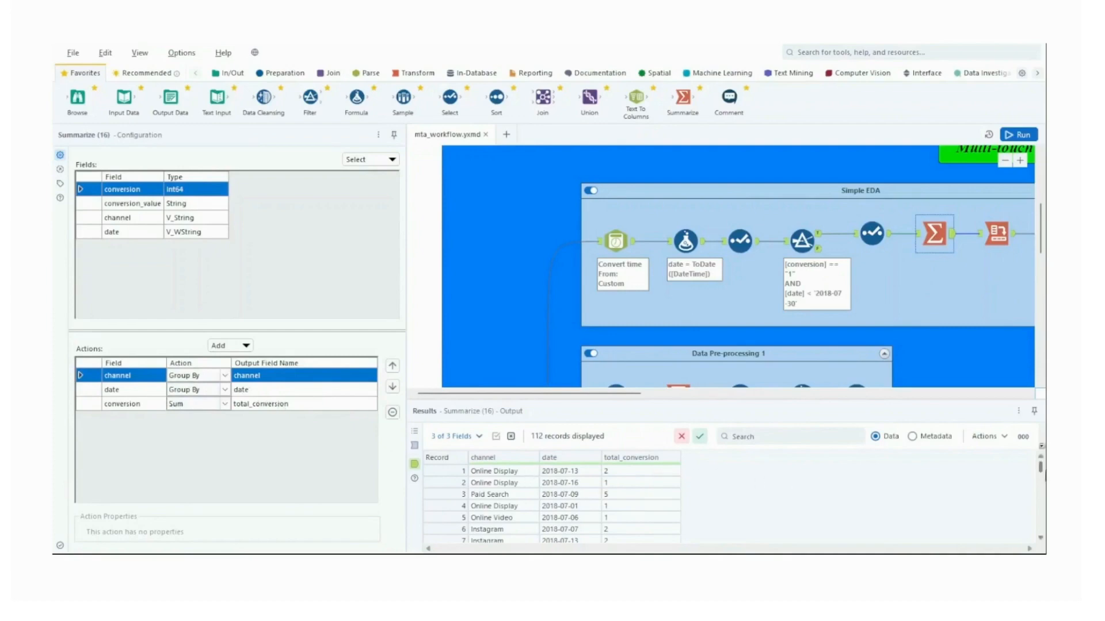
{"action": "mouse_move", "coordinate": [1040, 467]}
{"action": "left_mouse_down"}
{"action": "mouse_move", "coordinate": [1040, 526]}
{"action": "mouse_move", "coordinate": [1041, 467]}
{"action": "left_mouse_up"}
{"action": "left_click_drag", "start_coordinate": [614, 405], "coordinate": [689, 406]}
{"action": "left_click", "coordinate": [781, 234]}
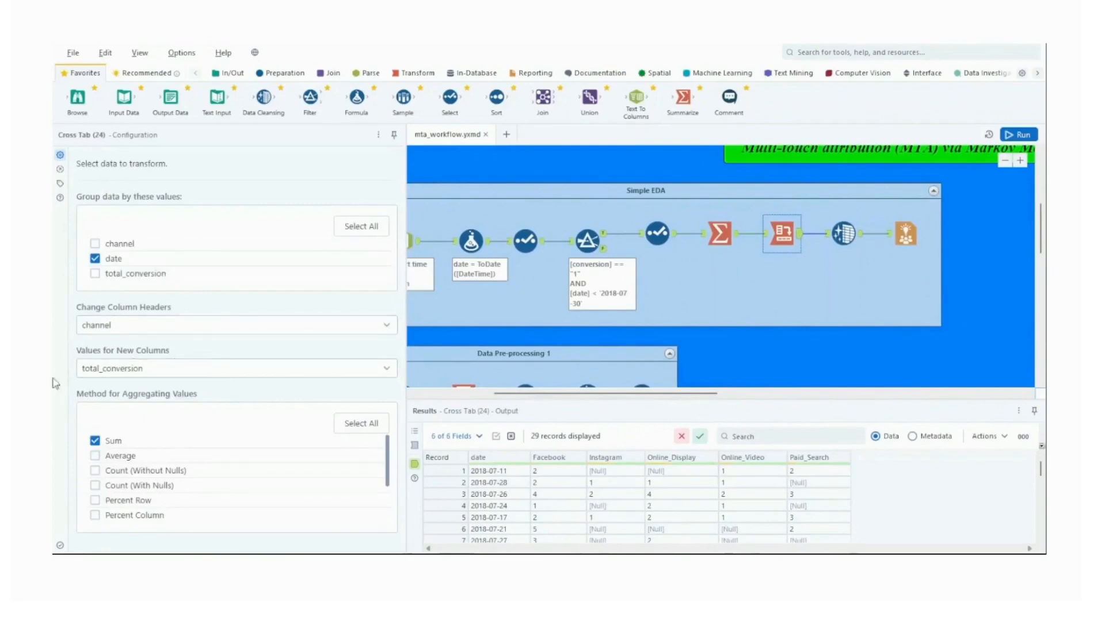
{"action": "scroll", "coordinate": [143, 469], "scroll_direction": "down", "scroll_amount": 3}
{"action": "scroll", "coordinate": [136, 473], "scroll_direction": "up", "scroll_amount": 3}
{"action": "mouse_move", "coordinate": [1042, 473]}
{"action": "left_mouse_down"}
{"action": "mouse_move", "coordinate": [1043, 541]}
{"action": "mouse_move", "coordinate": [1042, 469]}
{"action": "left_mouse_up"}
Step: Inspect the Data Cleansing tool's selected channel fields, null replacement and unwanted-character options
{"action": "left_click", "coordinate": [849, 236]}
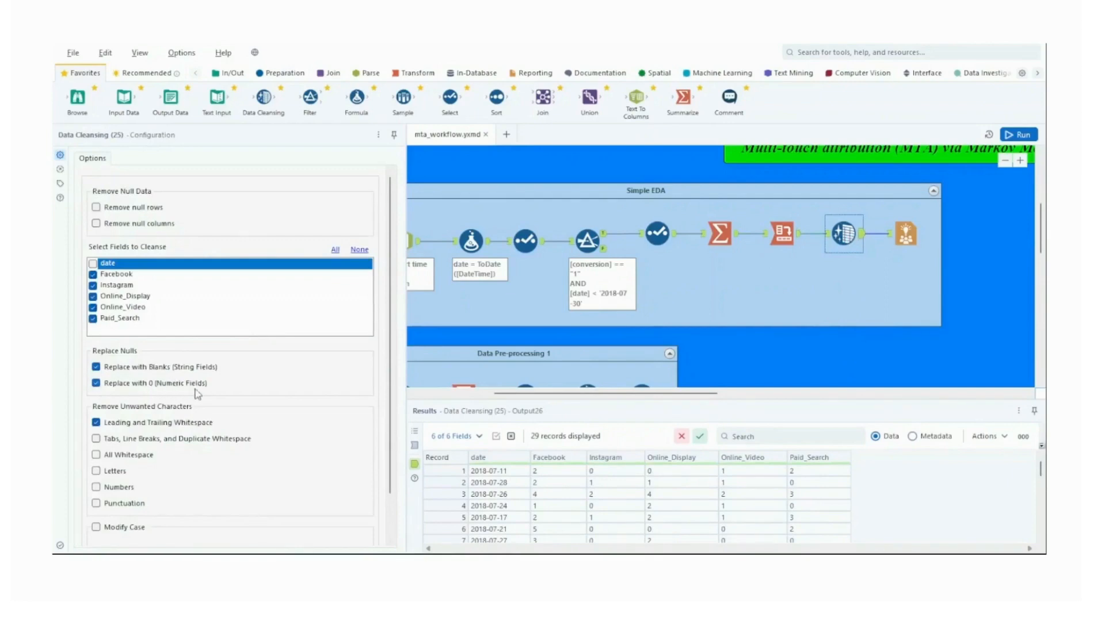
{"action": "scroll", "coordinate": [1039, 527], "scroll_direction": "down", "scroll_amount": 5}
{"action": "scroll", "coordinate": [1039, 506], "scroll_direction": "up", "scroll_amount": 5}
Step: View the Channel Conversions over Time chart in the Insight tool's designer and close it
{"action": "left_click", "coordinate": [908, 246]}
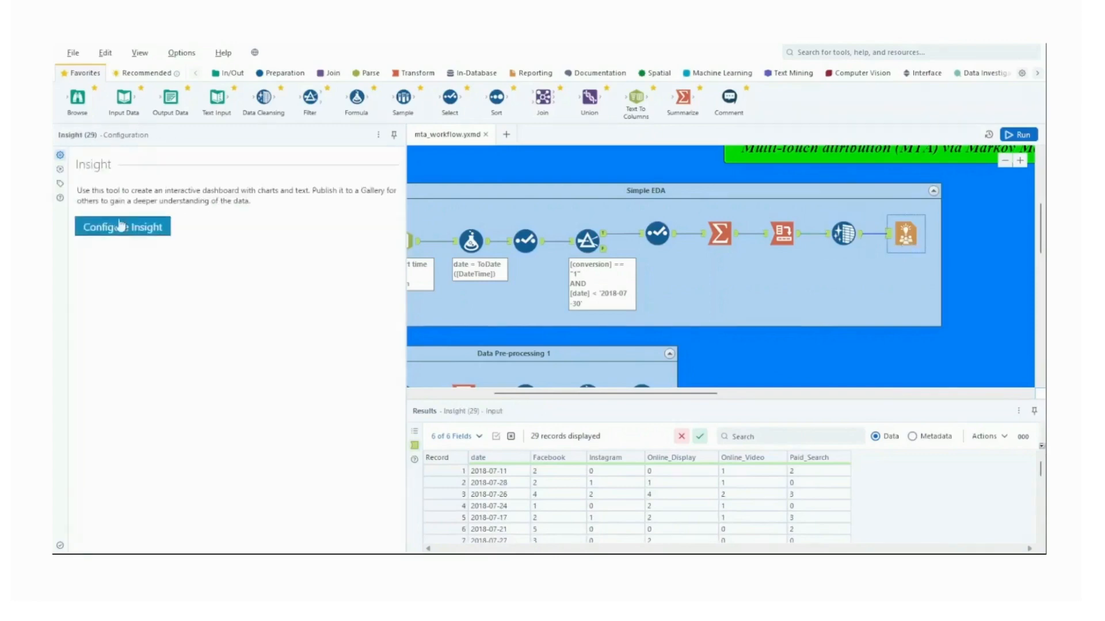
{"action": "left_click", "coordinate": [120, 226]}
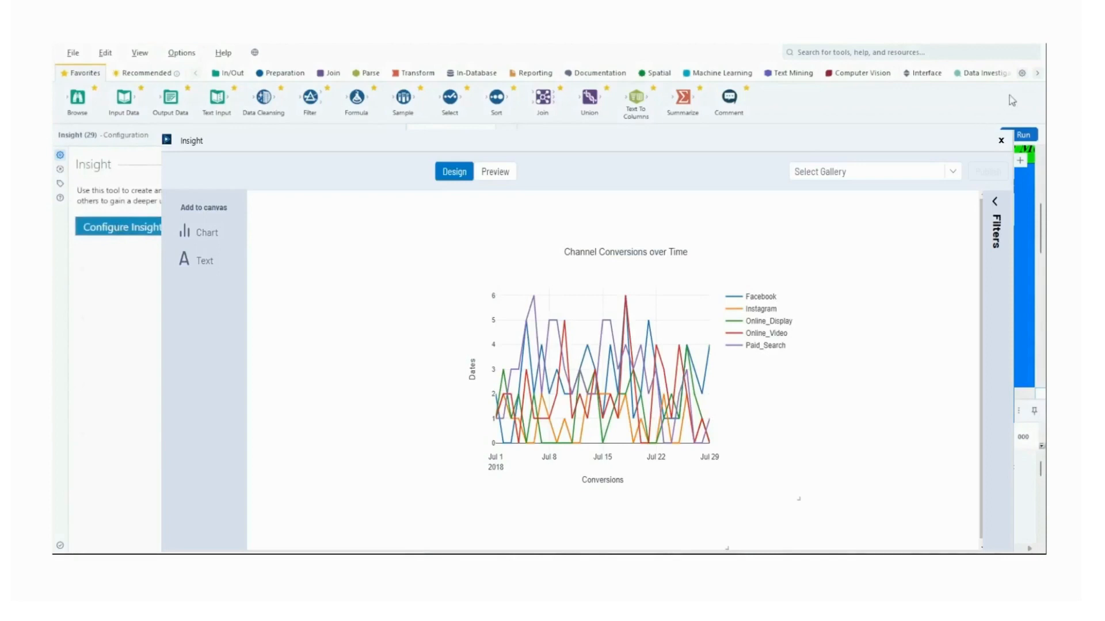
{"action": "left_click", "coordinate": [1001, 141]}
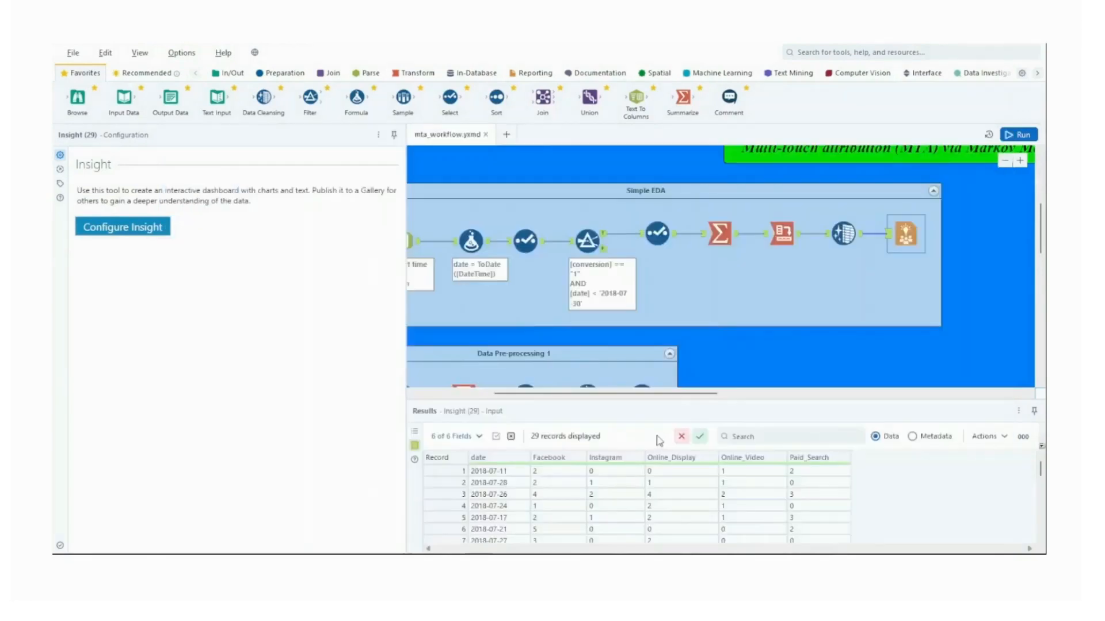
Step: Inspect the Sort tool on time in Data Pre-processing 1 and the Summarize tool that concatenates channels into a path per cookie
{"action": "left_click_drag", "start_coordinate": [661, 392], "coordinate": [585, 393]}
{"action": "scroll", "coordinate": [691, 325], "scroll_direction": "down", "scroll_amount": 1}
{"action": "scroll", "coordinate": [692, 325], "scroll_direction": "down", "scroll_amount": 1}
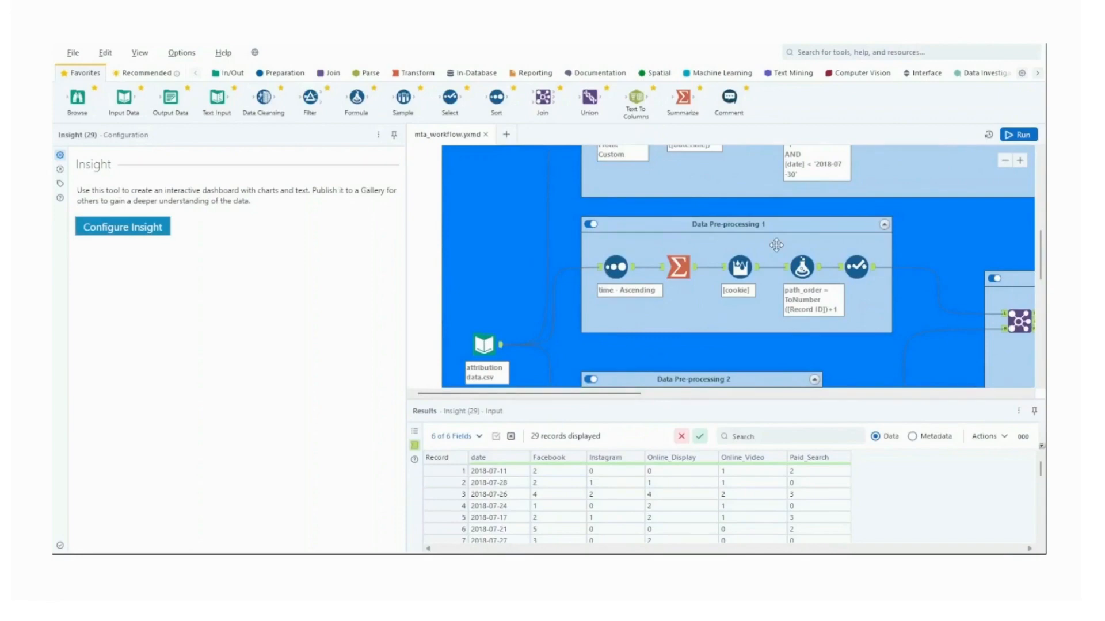
{"action": "left_click", "coordinate": [607, 275]}
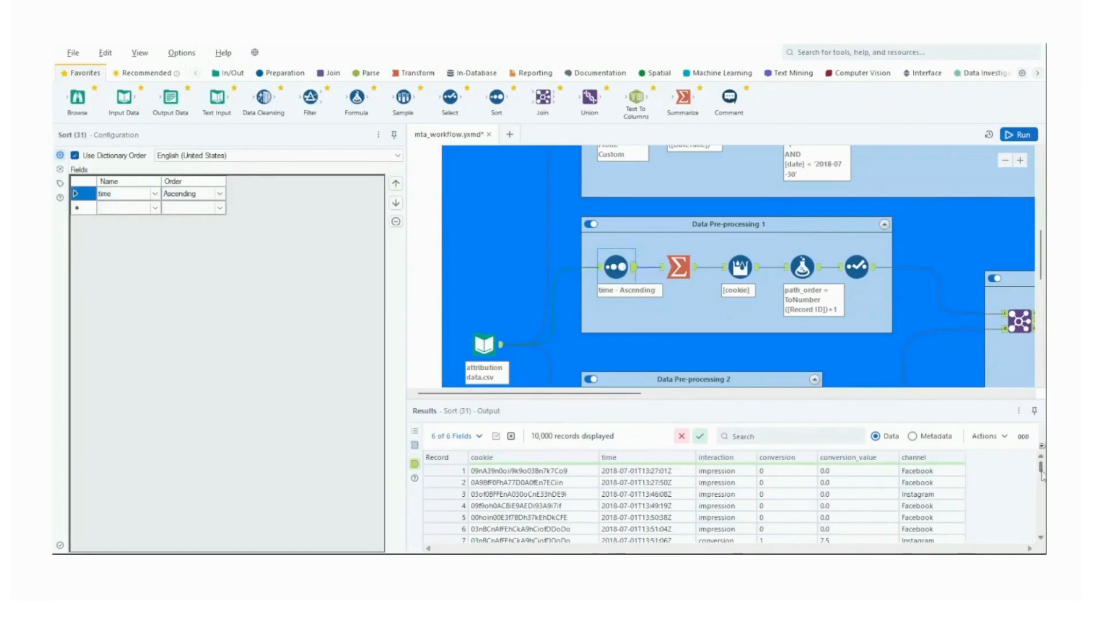
{"action": "mouse_move", "coordinate": [1040, 468]}
{"action": "left_mouse_down"}
{"action": "mouse_move", "coordinate": [1040, 499]}
{"action": "mouse_move", "coordinate": [1030, 451]}
{"action": "left_mouse_up"}
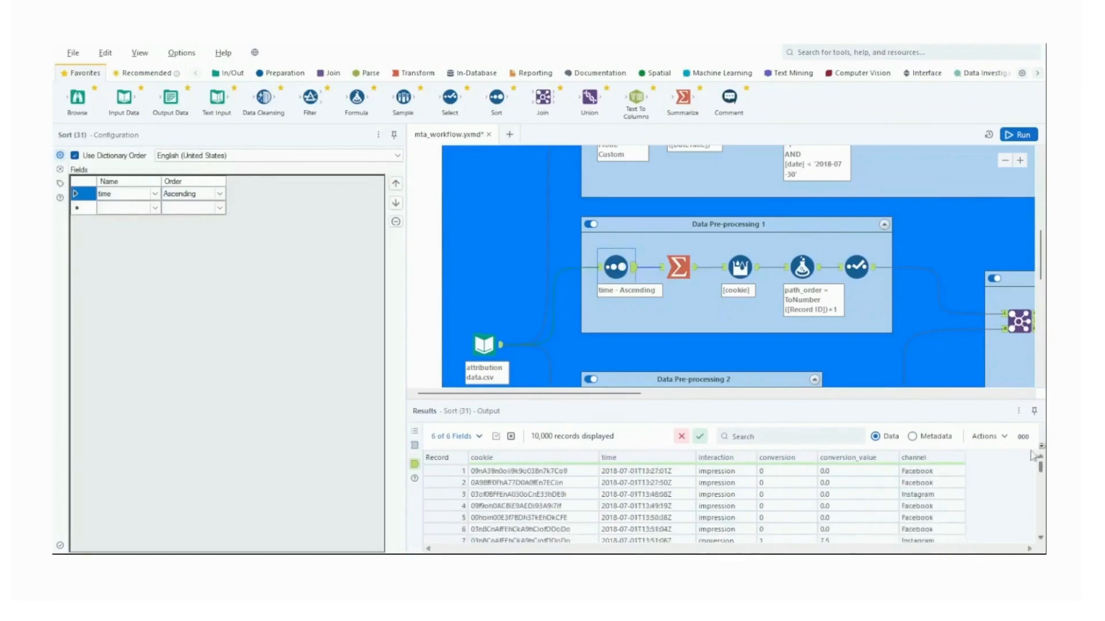
{"action": "left_click", "coordinate": [678, 267]}
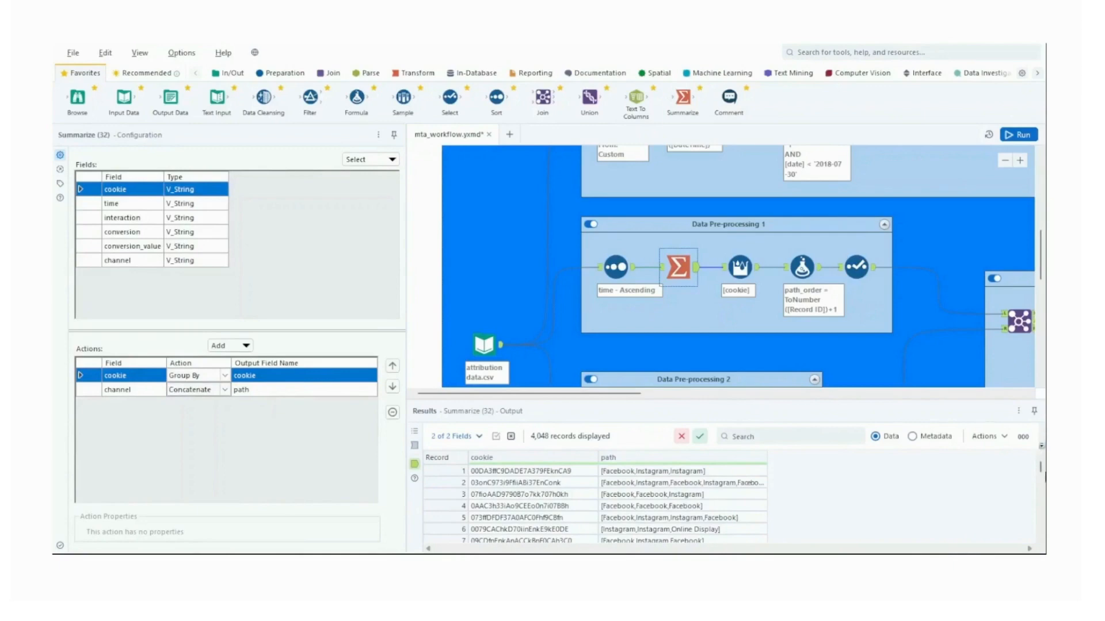
{"action": "mouse_move", "coordinate": [1042, 470]}
{"action": "left_mouse_down"}
{"action": "mouse_move", "coordinate": [1041, 528]}
{"action": "mouse_move", "coordinate": [1041, 467]}
{"action": "left_mouse_up"}
Step: Inspect the Multi-Row Formula tool's new Record ID field, its [cookie] expression and the output records
{"action": "left_click", "coordinate": [752, 281]}
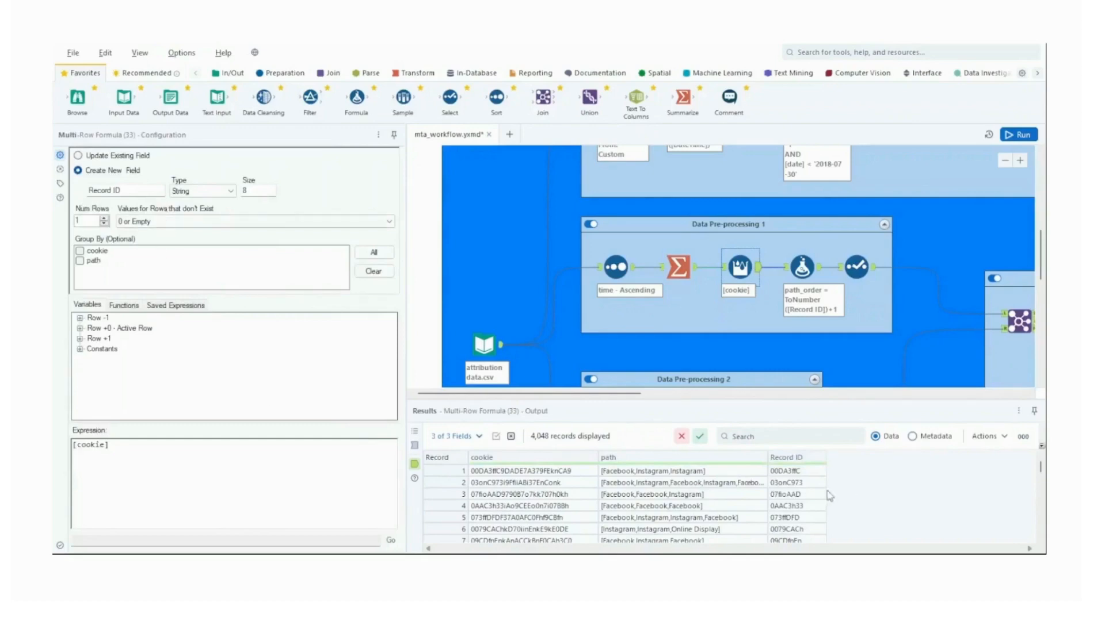
{"action": "scroll", "coordinate": [809, 513], "scroll_direction": "down", "scroll_amount": 6}
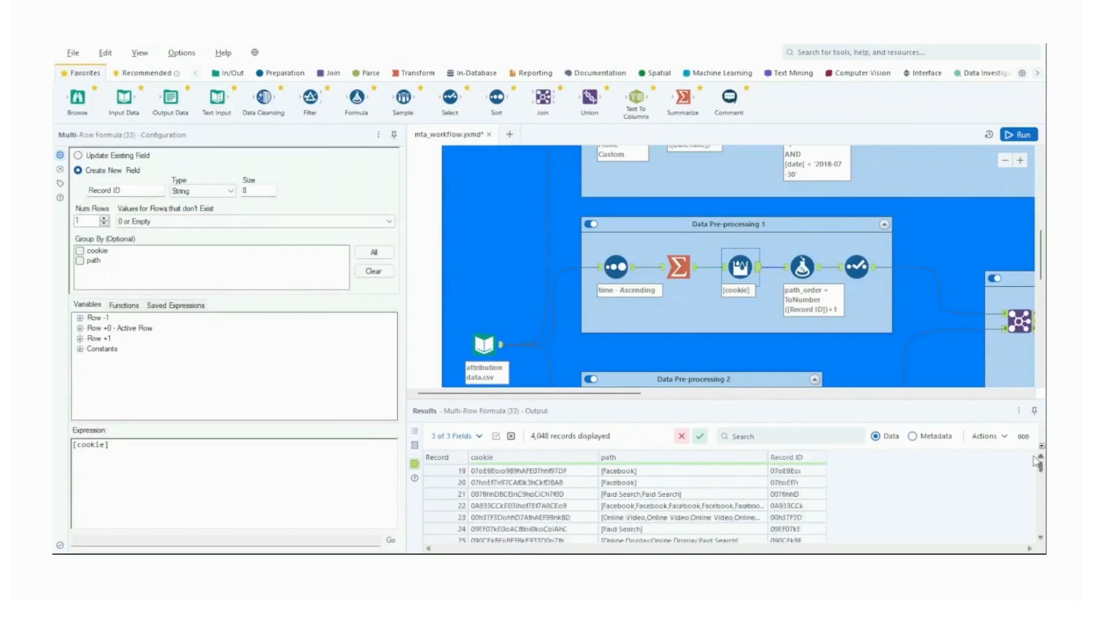
{"action": "scroll", "coordinate": [1043, 472], "scroll_direction": "up", "scroll_amount": 6}
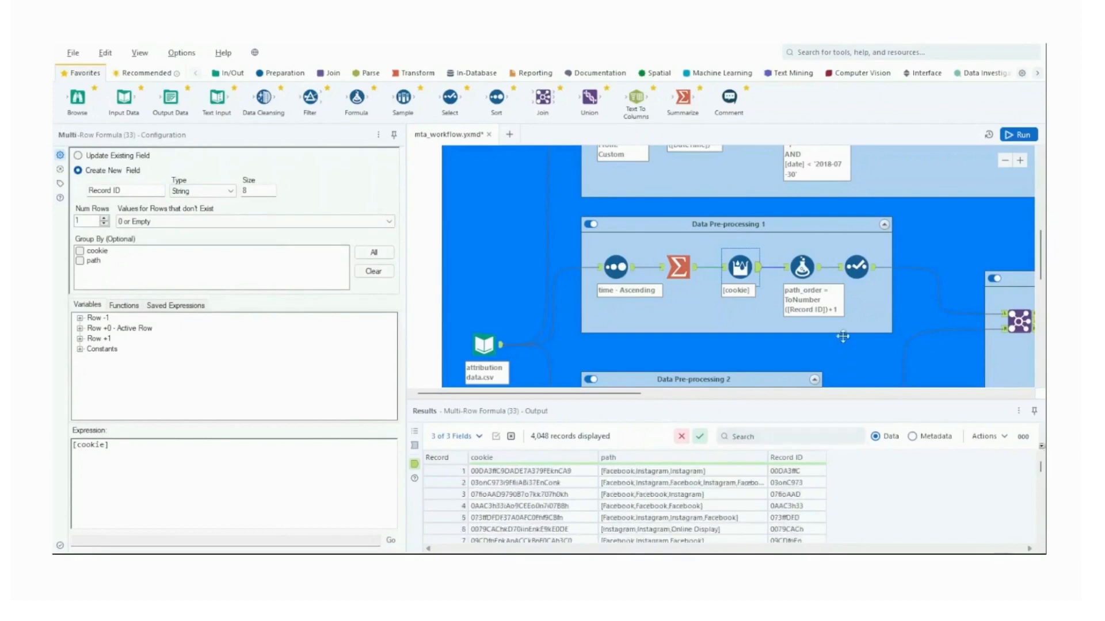
Step: Inspect the Formula tool's path_order expression and output, and the field selection of the last tool in Data Pre-processing 1
{"action": "left_click", "coordinate": [814, 279]}
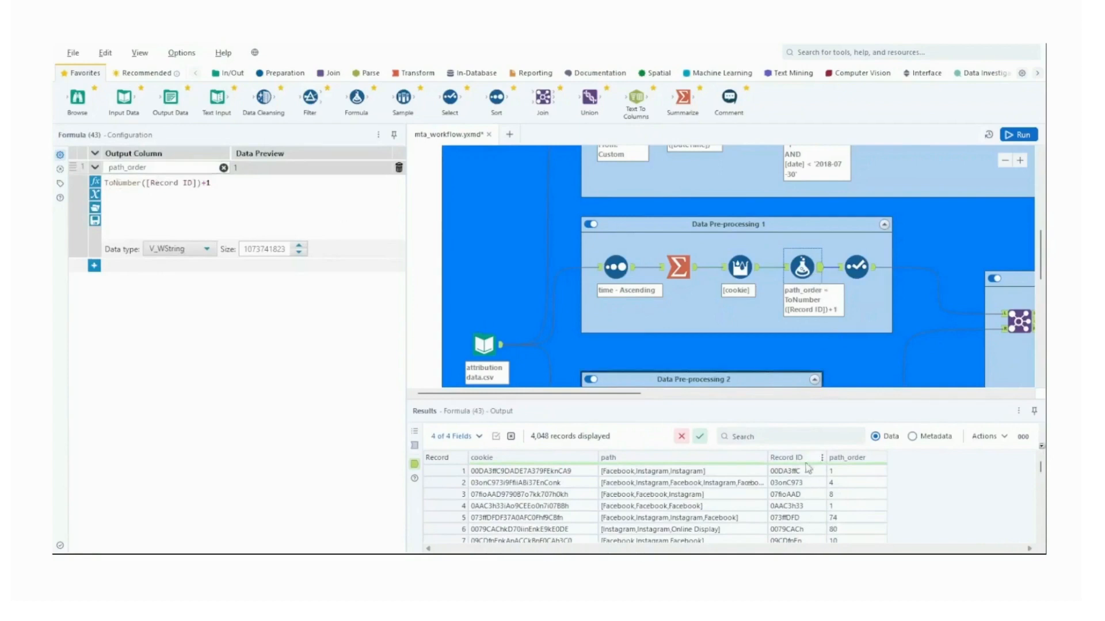
{"action": "scroll", "coordinate": [872, 504], "scroll_direction": "down", "scroll_amount": 3}
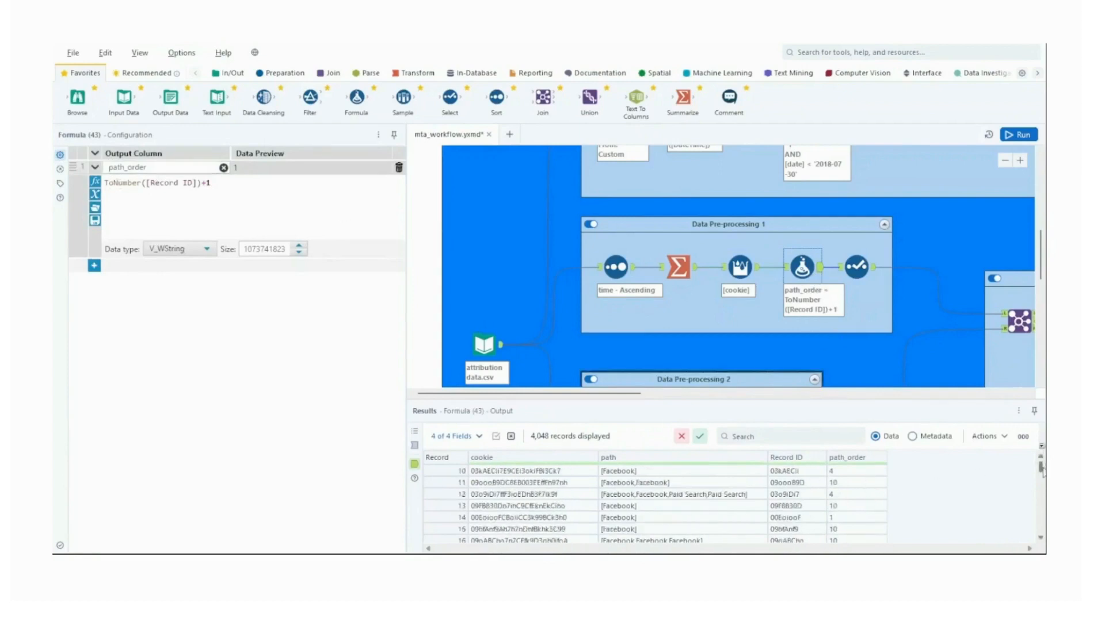
{"action": "mouse_move", "coordinate": [1042, 472]}
{"action": "left_mouse_down"}
{"action": "mouse_move", "coordinate": [1043, 534]}
{"action": "mouse_move", "coordinate": [1043, 454]}
{"action": "left_mouse_up"}
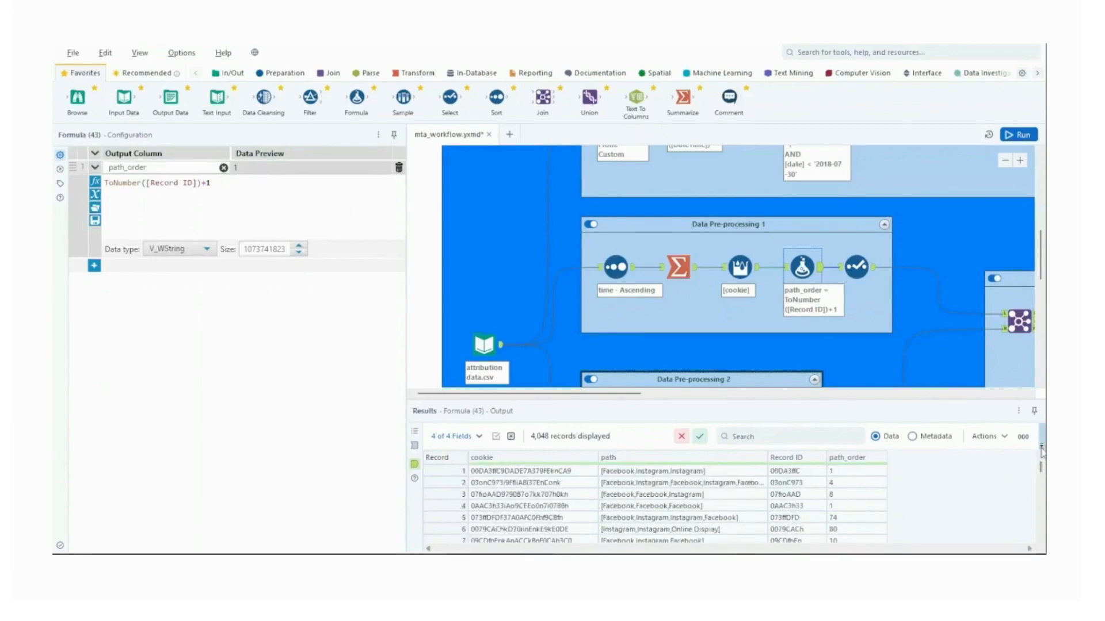
{"action": "left_click", "coordinate": [857, 267]}
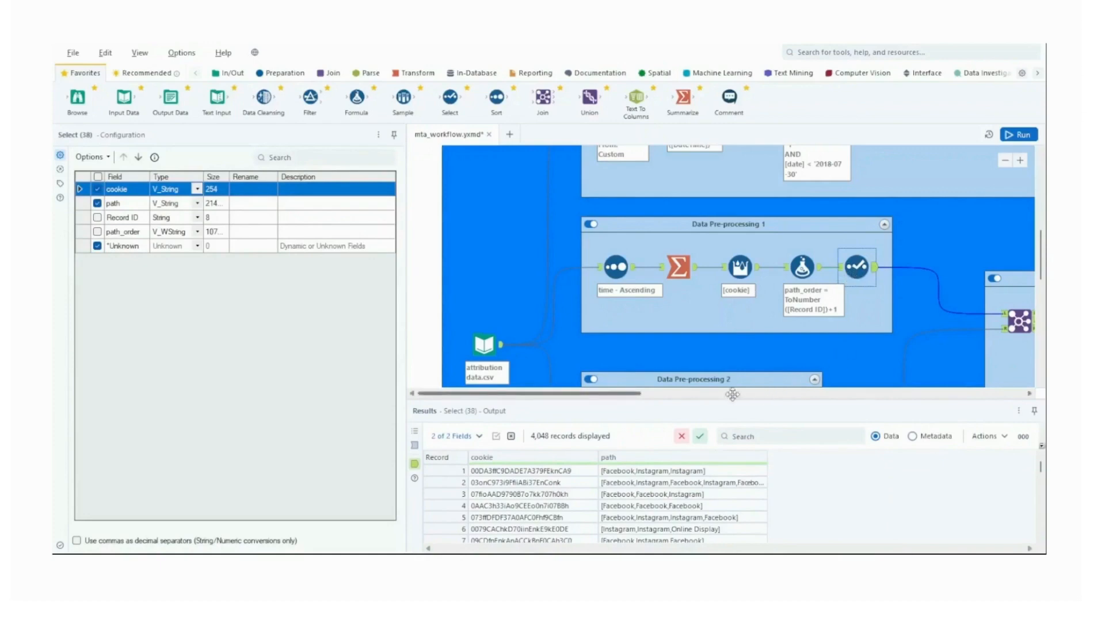
Step: Inspect the Sort tool's cookie and time sort orders and its output records in Data Pre-processing 2
{"action": "left_click_drag", "start_coordinate": [622, 396], "coordinate": [630, 396]}
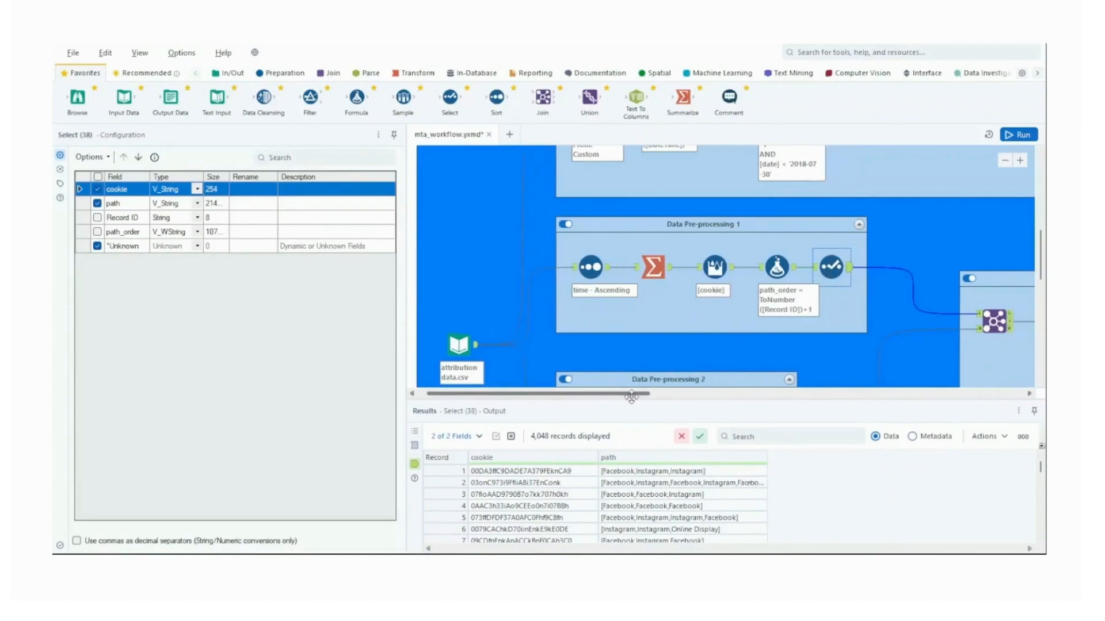
{"action": "scroll", "coordinate": [880, 320], "scroll_direction": "down", "scroll_amount": 1}
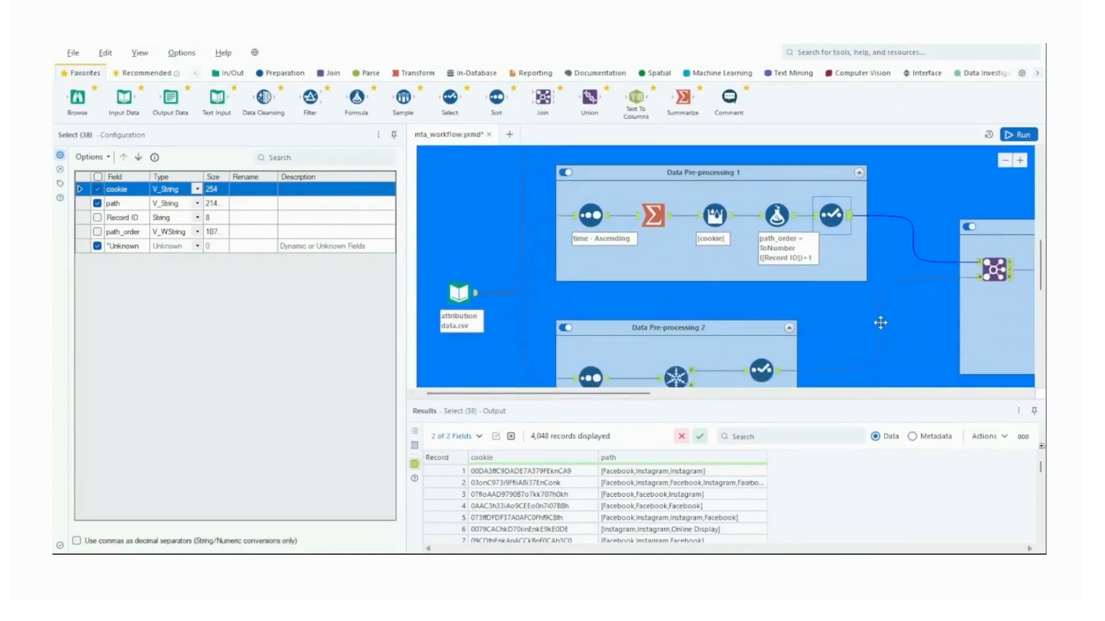
{"action": "scroll", "coordinate": [880, 322], "scroll_direction": "down", "scroll_amount": 1}
{"action": "left_click", "coordinate": [590, 326]}
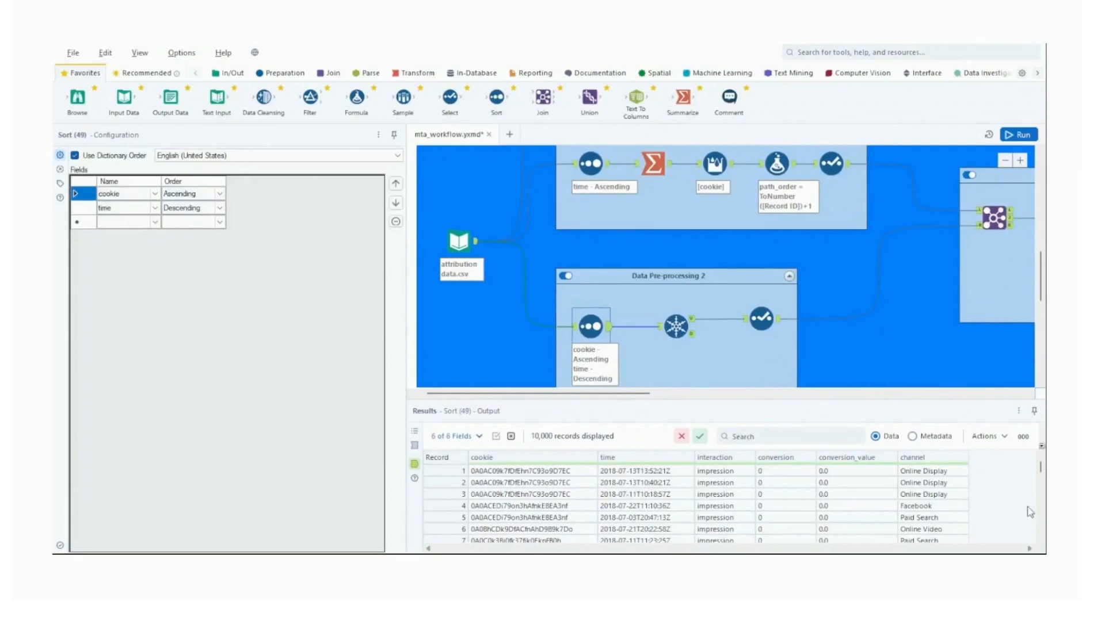
{"action": "scroll", "coordinate": [1045, 488], "scroll_direction": "down", "scroll_amount": 1}
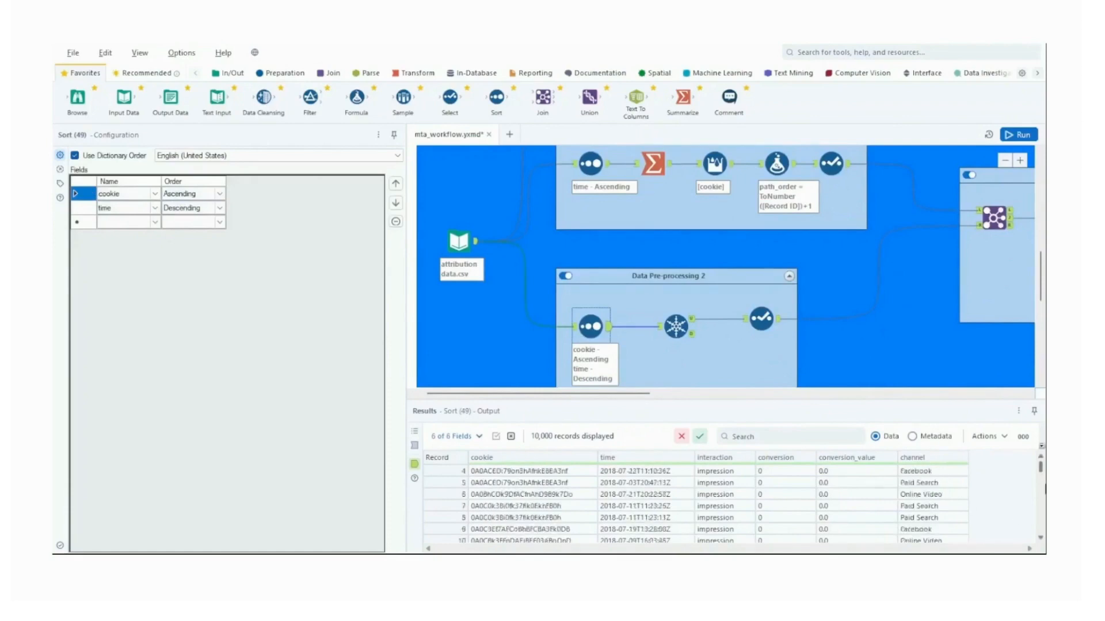
{"action": "scroll", "coordinate": [1045, 488], "scroll_direction": "up", "scroll_amount": 1}
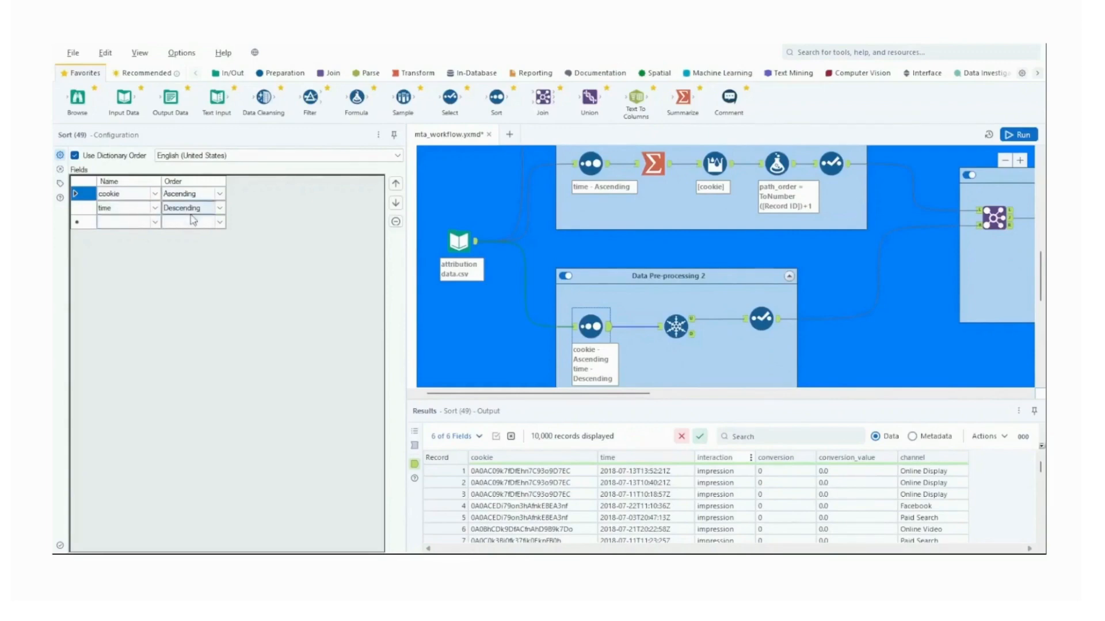
Step: Inspect the Unique tool's cookie column setting and the following Select tool's kept fields and output in Data Pre-processing 2
{"action": "left_click", "coordinate": [676, 326]}
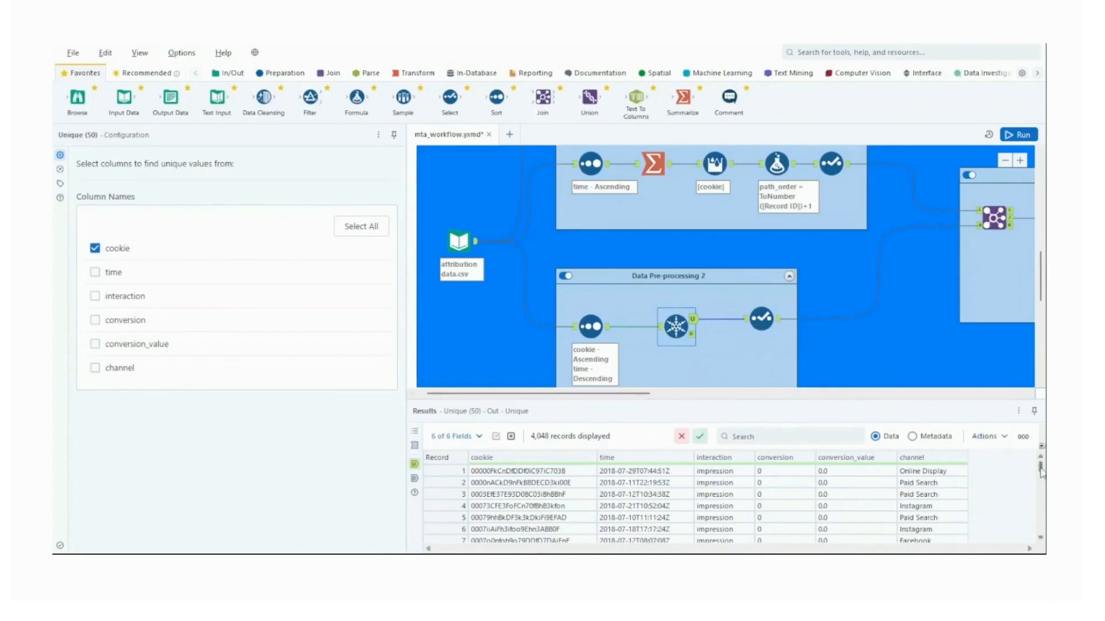
{"action": "mouse_move", "coordinate": [1040, 469]}
{"action": "left_mouse_down"}
{"action": "mouse_move", "coordinate": [1040, 486]}
{"action": "mouse_move", "coordinate": [1040, 468]}
{"action": "left_mouse_up"}
{"action": "left_click", "coordinate": [761, 318]}
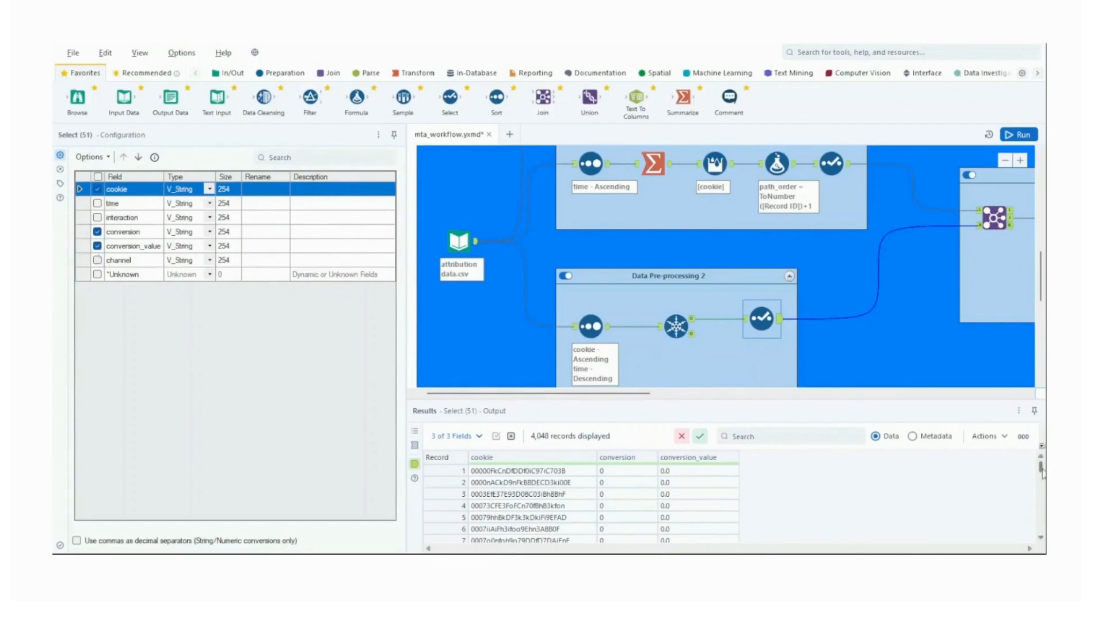
{"action": "mouse_move", "coordinate": [1042, 467]}
{"action": "left_mouse_down"}
{"action": "mouse_move", "coordinate": [1040, 526]}
{"action": "mouse_move", "coordinate": [1040, 467]}
{"action": "left_mouse_up"}
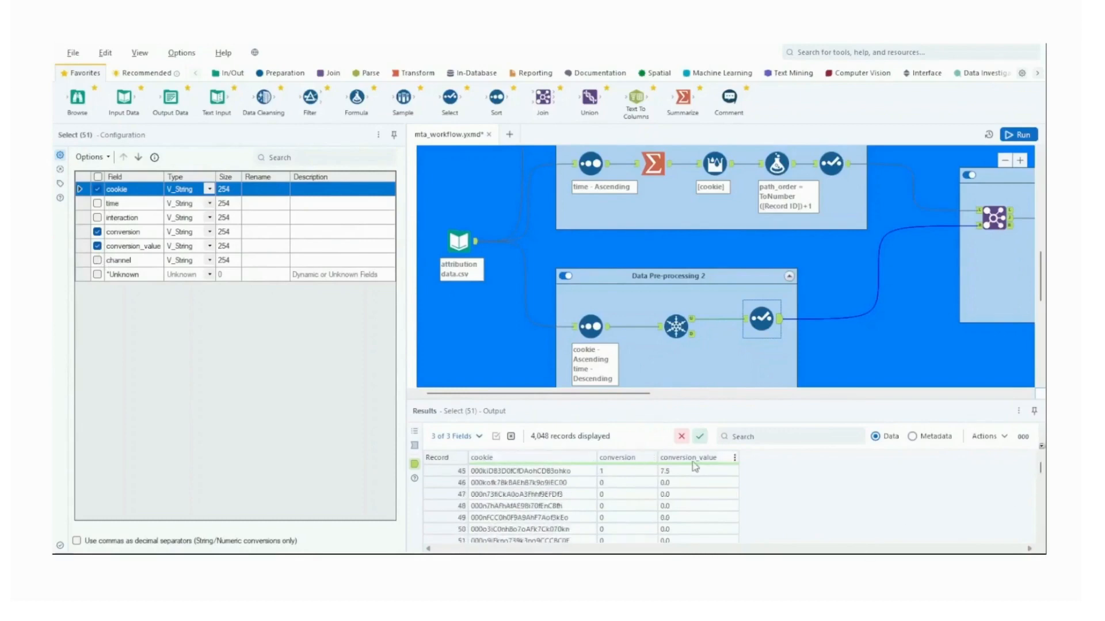
{"action": "scroll", "coordinate": [894, 302], "scroll_direction": "down", "scroll_amount": 1}
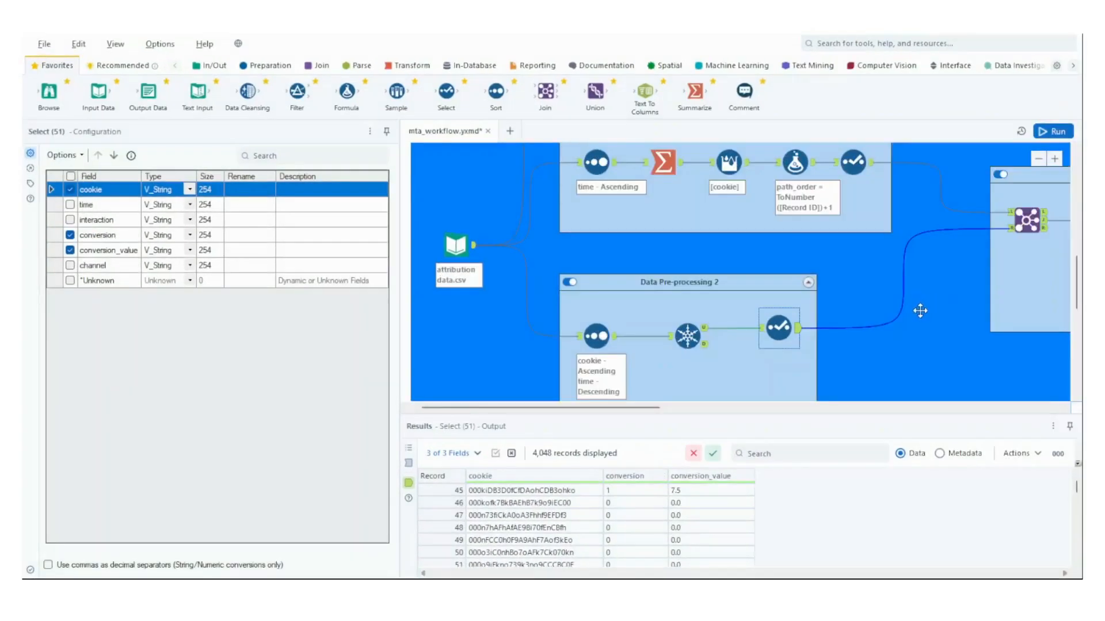
Step: Open the Join tool in Data Pre-processing 3 and check the outputs of the two Select tools feeding it
{"action": "left_click_drag", "start_coordinate": [679, 407], "coordinate": [763, 407]}
{"action": "scroll", "coordinate": [732, 331], "scroll_direction": "up", "scroll_amount": 4}
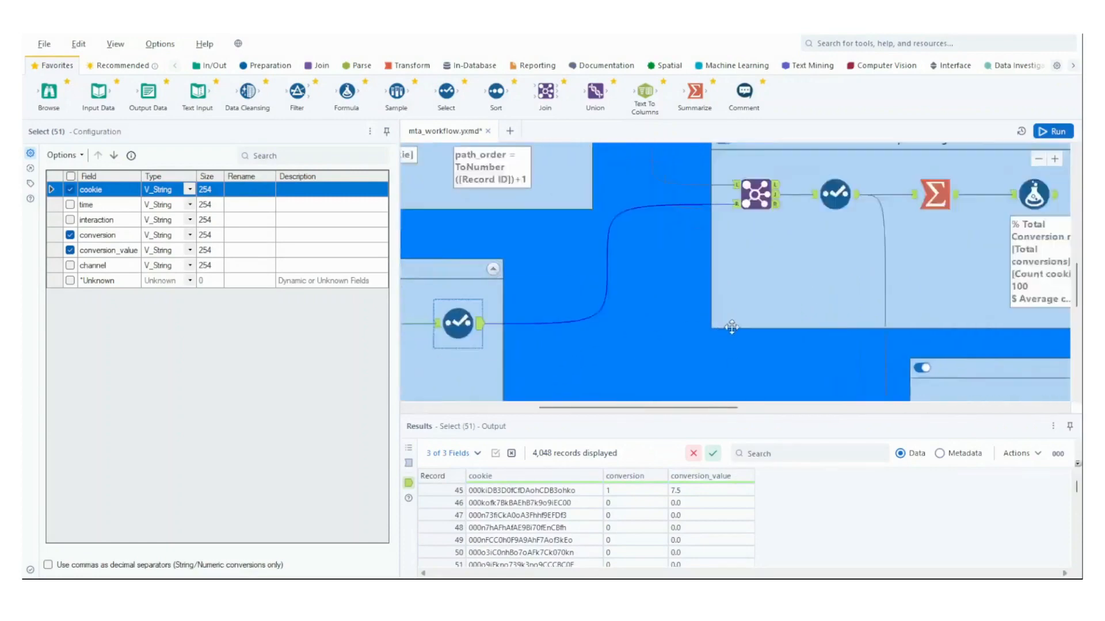
{"action": "left_click", "coordinate": [758, 244]}
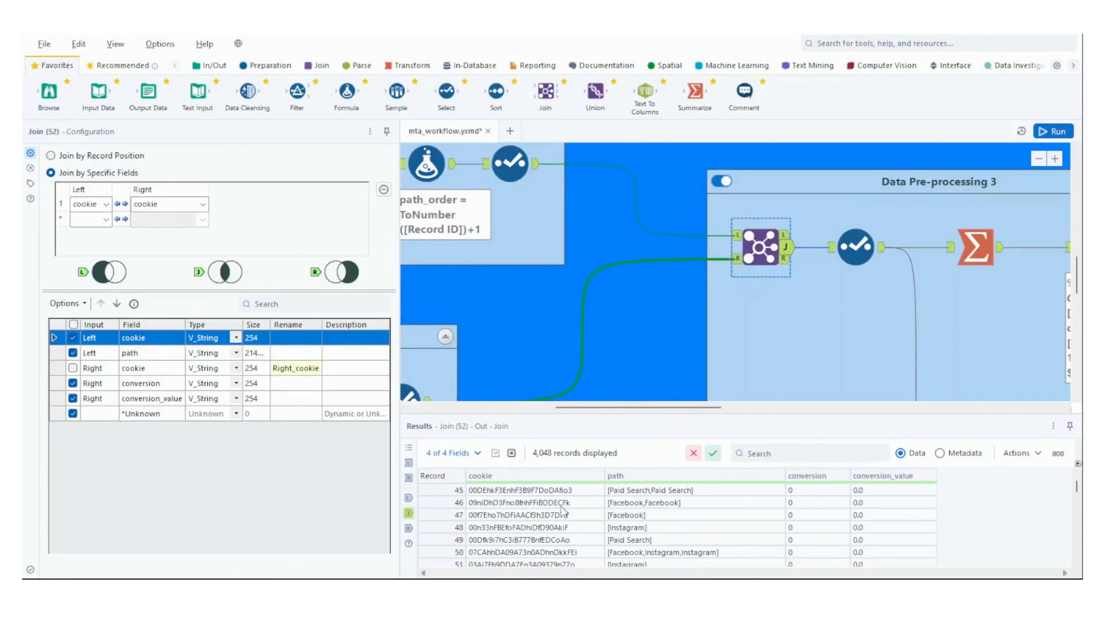
{"action": "left_click", "coordinate": [509, 163]}
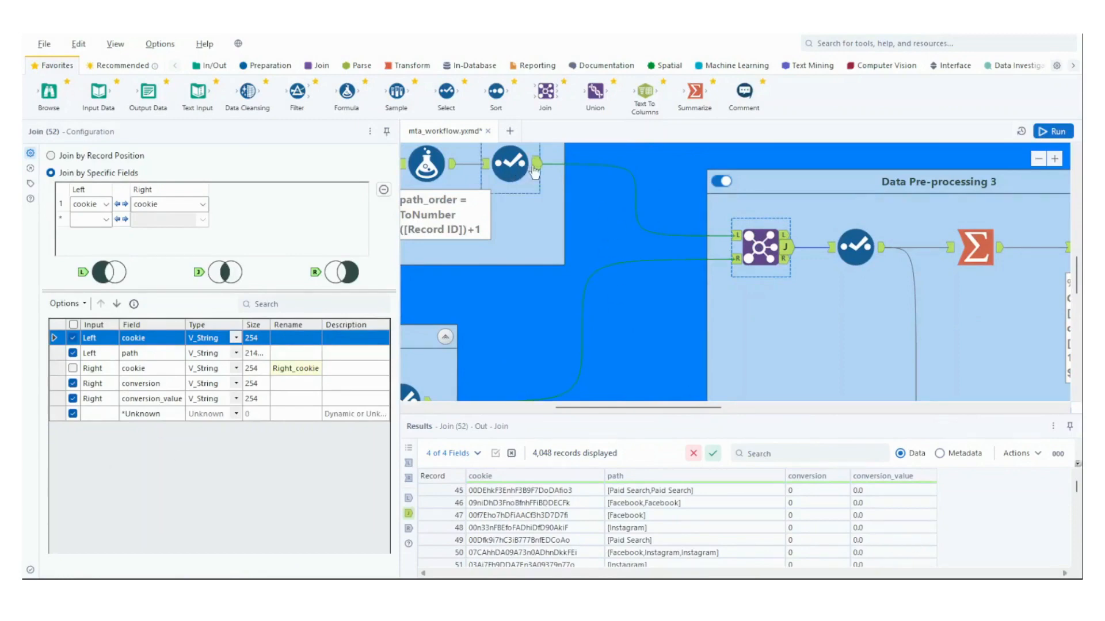
{"action": "scroll", "coordinate": [512, 362], "scroll_direction": "down", "scroll_amount": 1}
{"action": "left_click", "coordinate": [425, 334]}
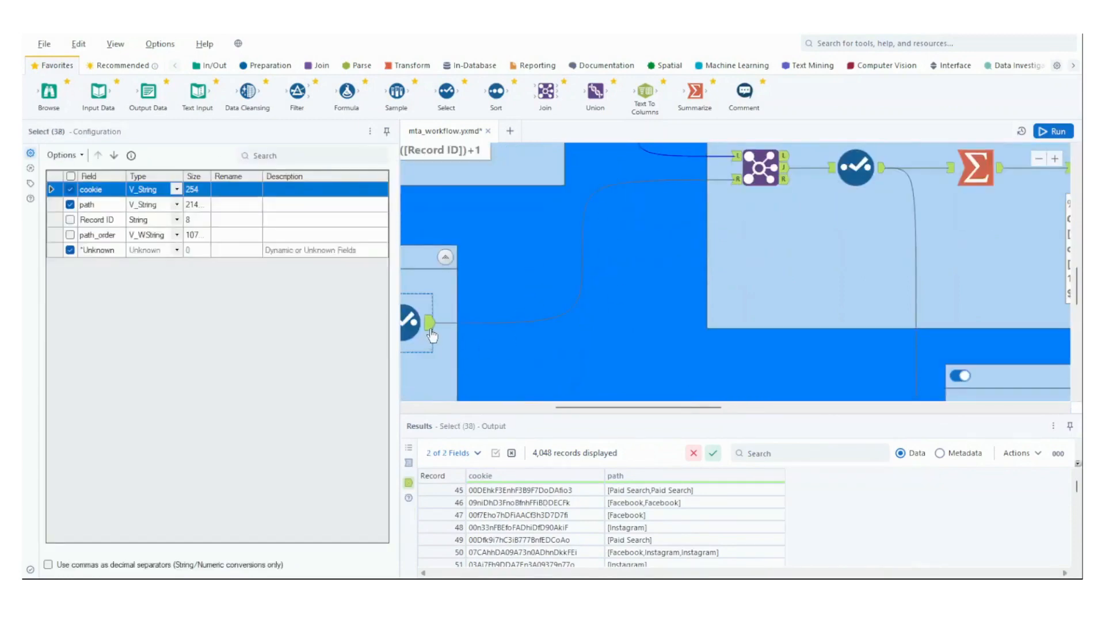
{"action": "scroll", "coordinate": [618, 317], "scroll_direction": "up", "scroll_amount": 2}
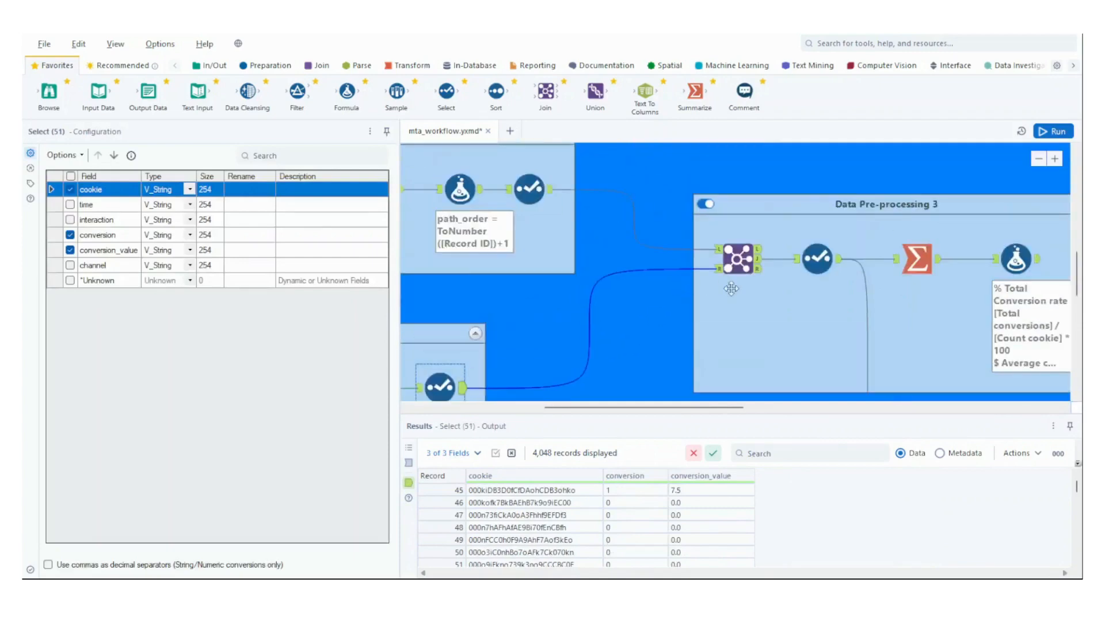
Step: Review the Join tool's cookie match and output fields, and the field types set in the Select tool after it
{"action": "left_click", "coordinate": [742, 262]}
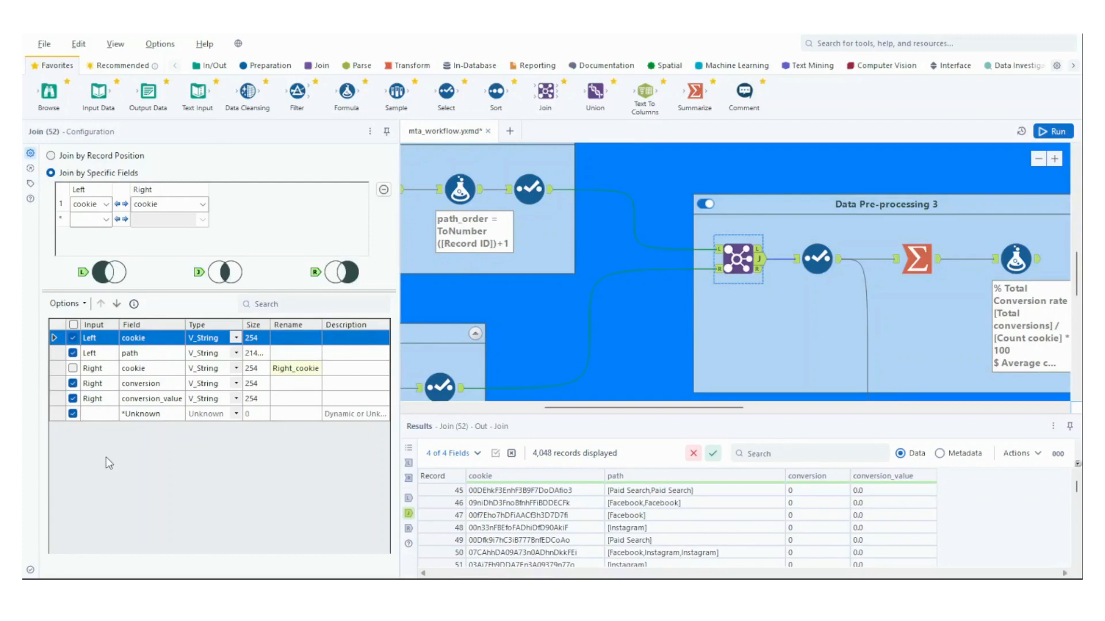
{"action": "left_click", "coordinate": [816, 257]}
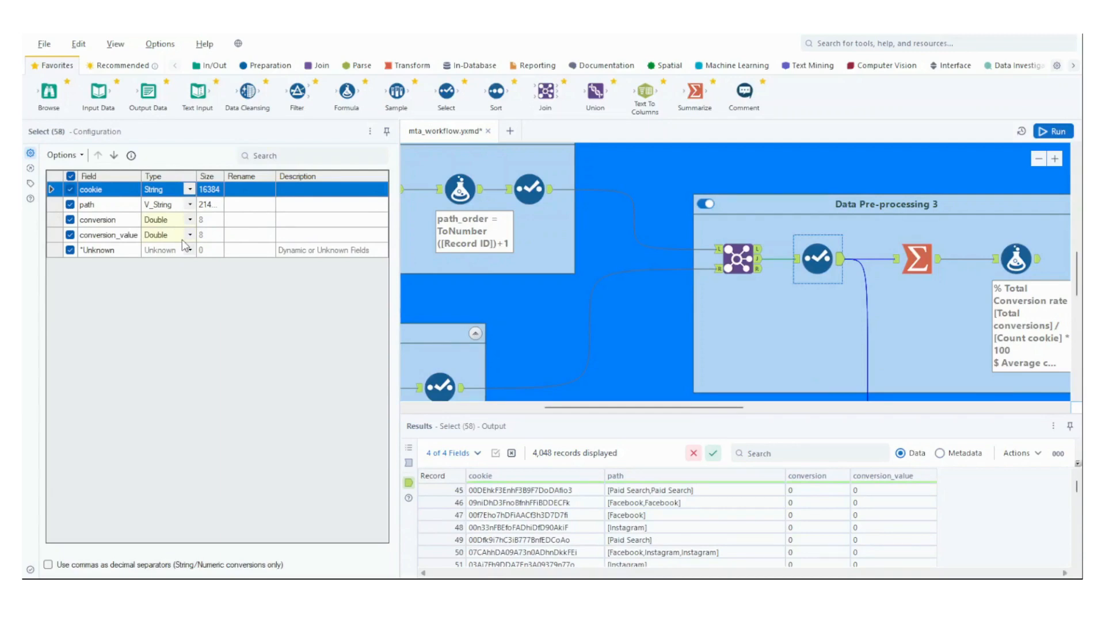
Step: Review the Summarize tool's actions and the Formula tool's conversion rate and average conversion value expressions in Data Pre-processing 3
{"action": "left_click_drag", "start_coordinate": [642, 408], "coordinate": [663, 408]}
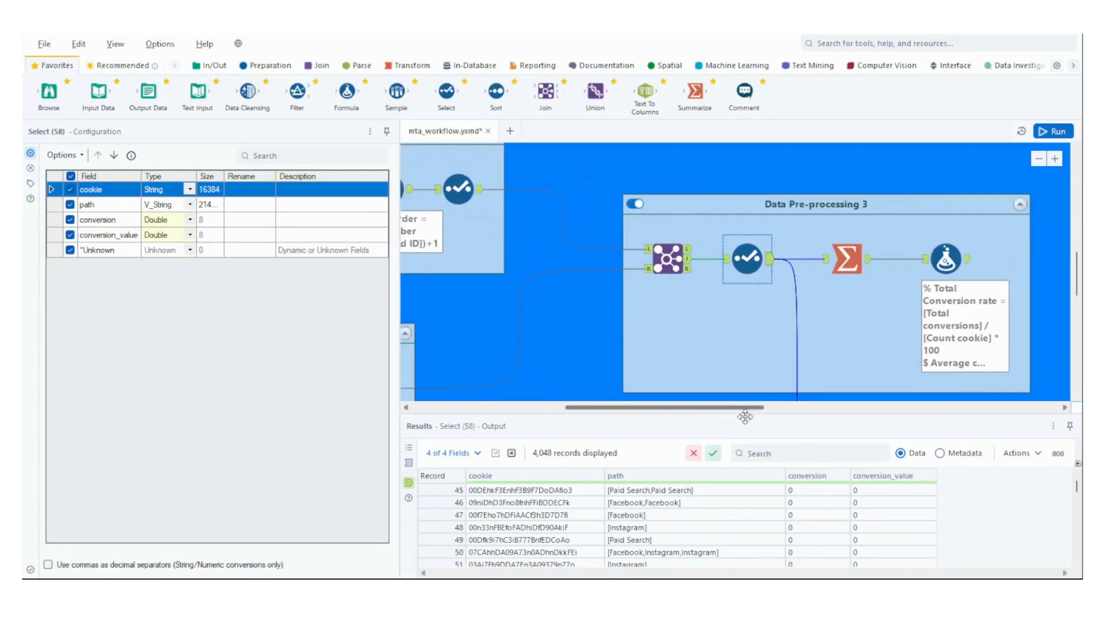
{"action": "left_click", "coordinate": [852, 274]}
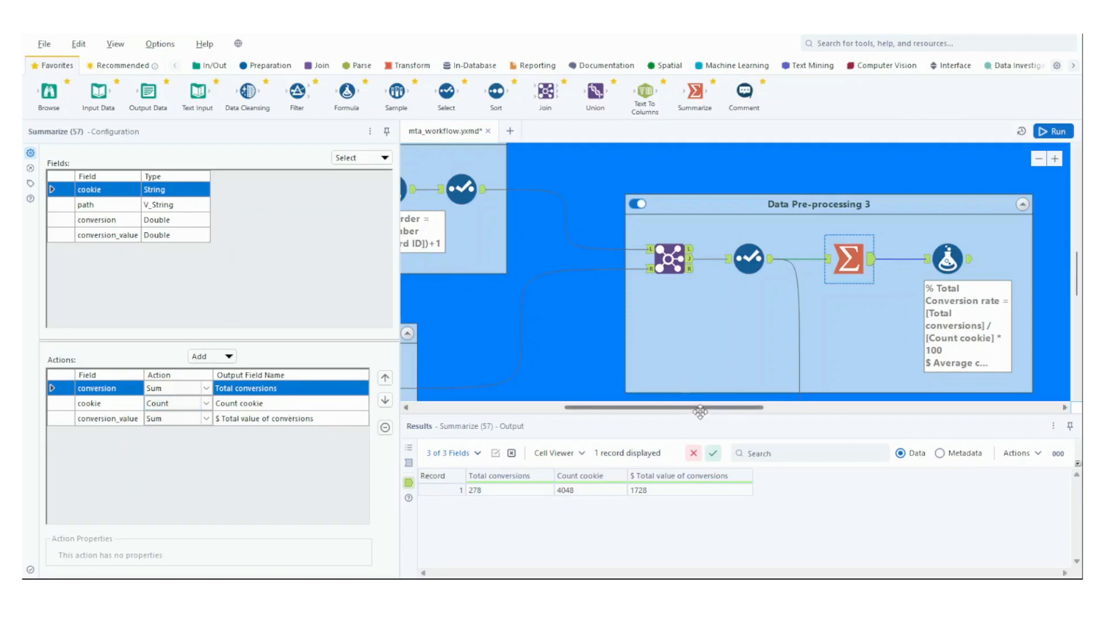
{"action": "left_click_drag", "start_coordinate": [685, 408], "coordinate": [705, 431]}
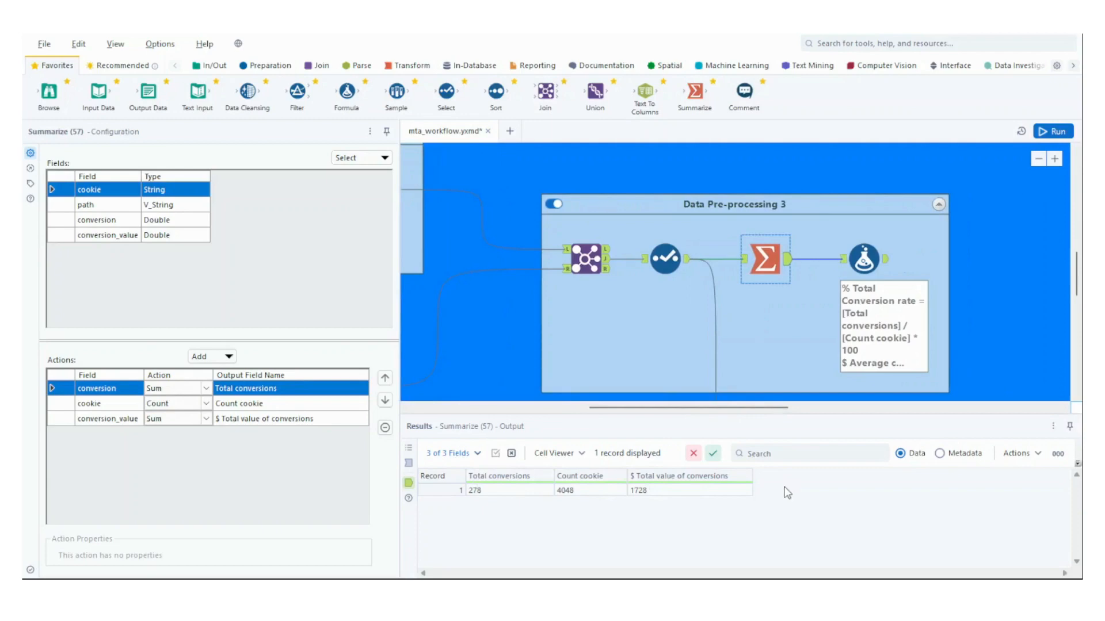
{"action": "left_click", "coordinate": [861, 263]}
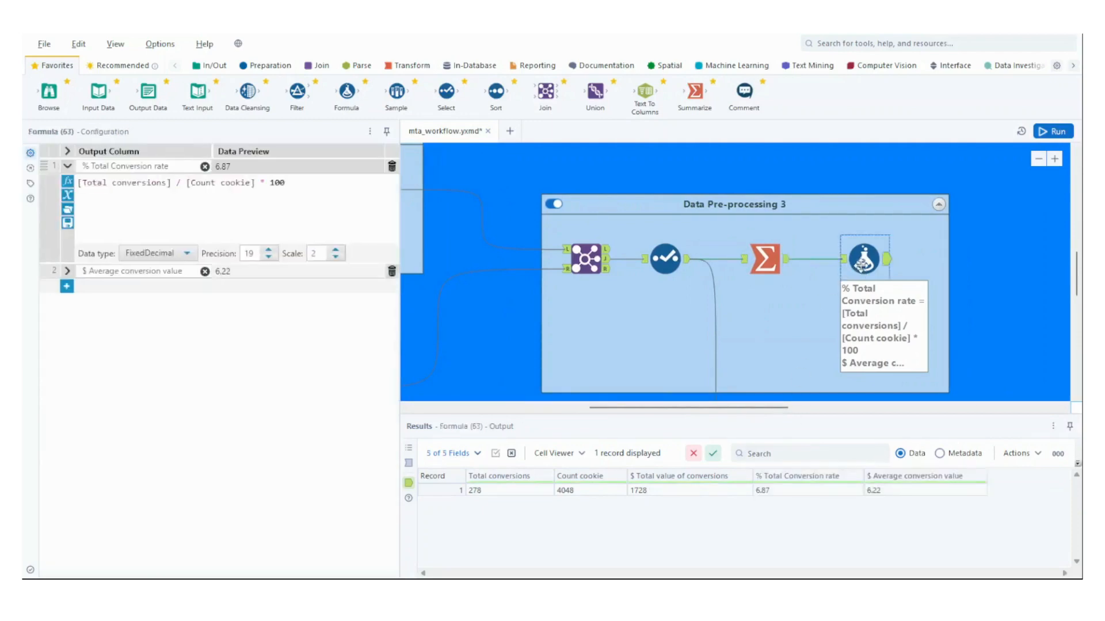
{"action": "left_click", "coordinate": [67, 271]}
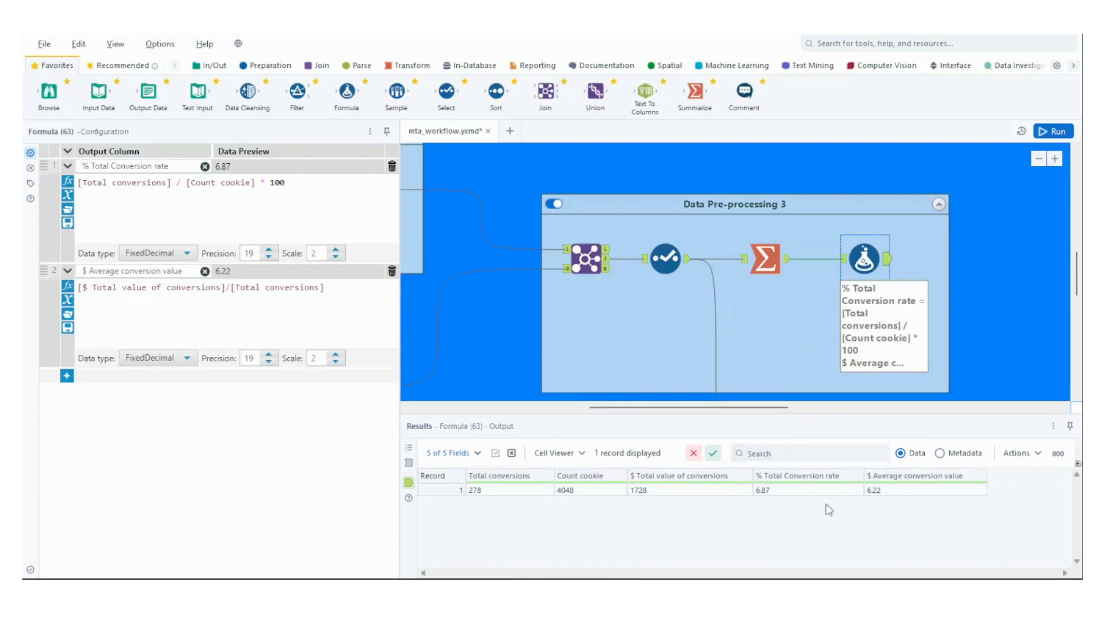
Step: Open the first Formula tool in Data Pre-processing 4 and expand all of its path Replace expressions for review
{"action": "scroll", "coordinate": [794, 330], "scroll_direction": "down", "scroll_amount": 2}
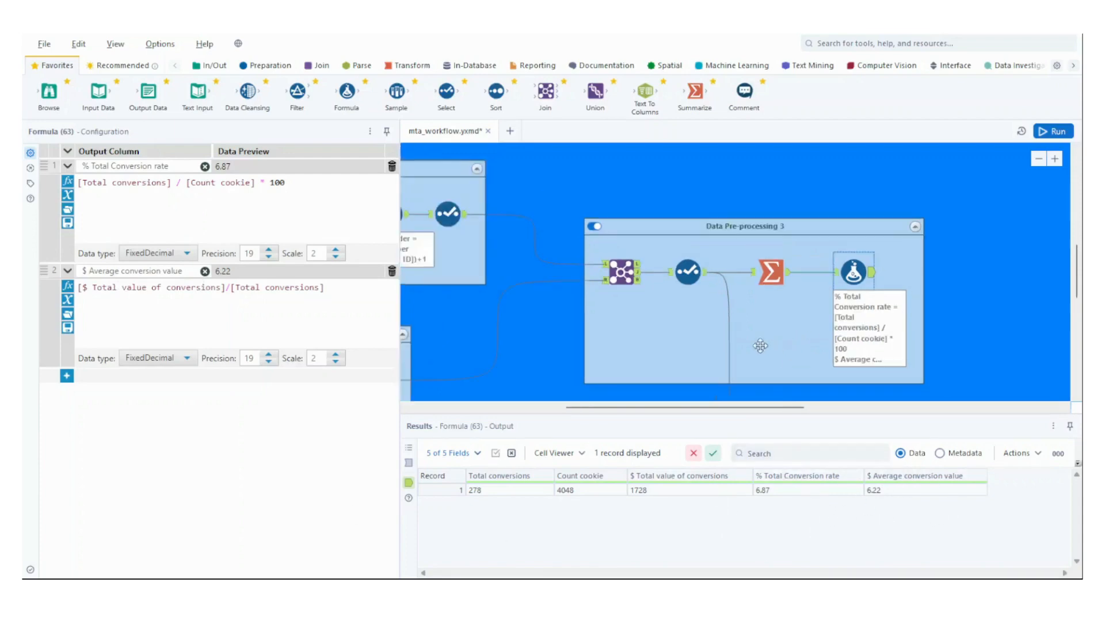
{"action": "scroll", "coordinate": [684, 345], "scroll_direction": "down", "scroll_amount": 2}
{"action": "scroll", "coordinate": [752, 343], "scroll_direction": "down", "scroll_amount": 2}
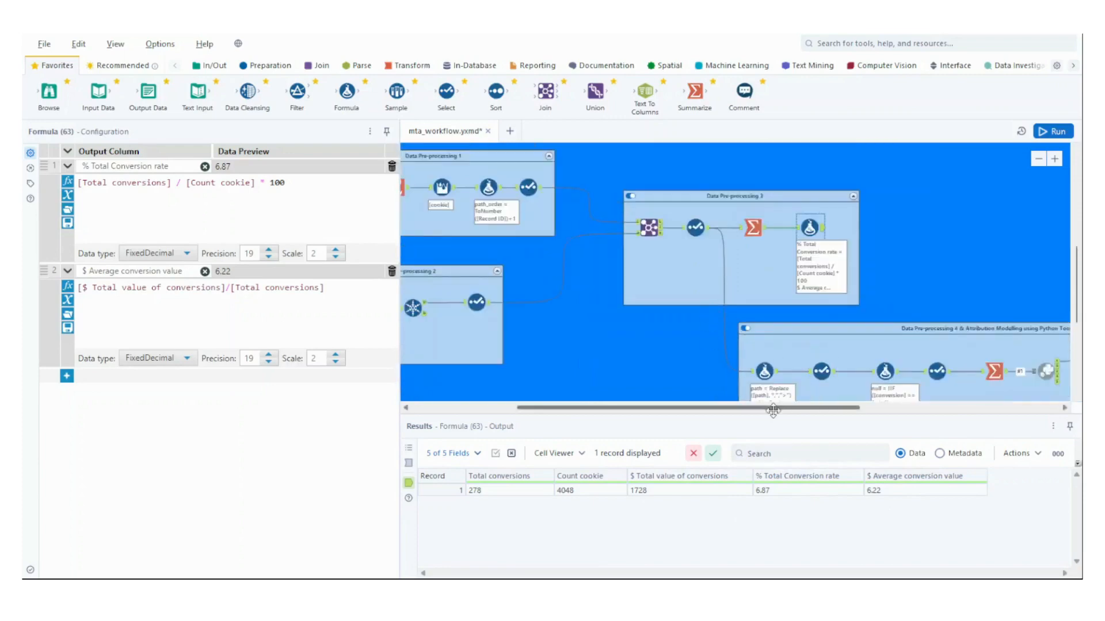
{"action": "scroll", "coordinate": [714, 315], "scroll_direction": "down", "scroll_amount": 2}
{"action": "scroll", "coordinate": [714, 324], "scroll_direction": "up", "scroll_amount": 5}
{"action": "scroll", "coordinate": [726, 338], "scroll_direction": "down", "scroll_amount": 6}
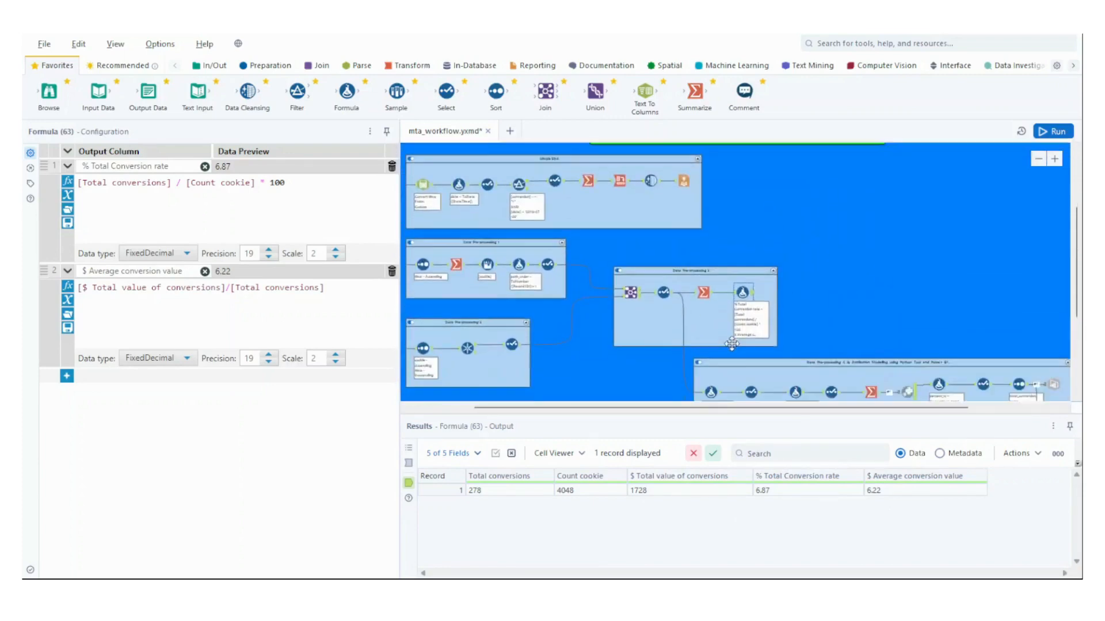
{"action": "scroll", "coordinate": [695, 323], "scroll_direction": "up", "scroll_amount": 3}
{"action": "scroll", "coordinate": [725, 326], "scroll_direction": "up", "scroll_amount": 1}
{"action": "scroll", "coordinate": [730, 334], "scroll_direction": "down", "scroll_amount": 2}
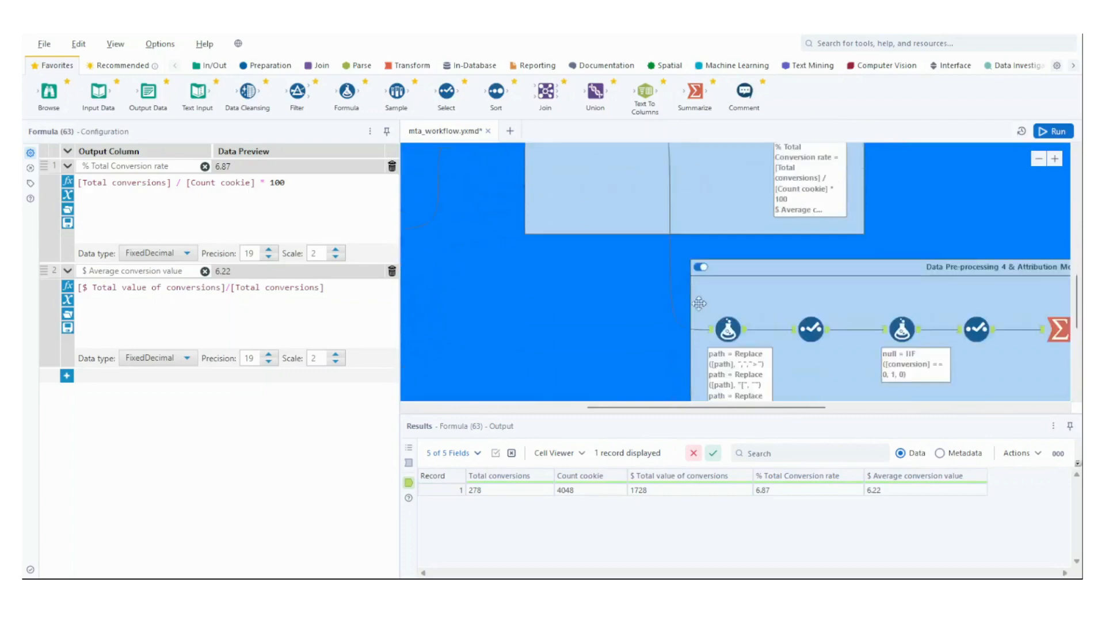
{"action": "scroll", "coordinate": [748, 336], "scroll_direction": "up", "scroll_amount": 2}
{"action": "scroll", "coordinate": [764, 336], "scroll_direction": "down", "scroll_amount": 2}
{"action": "left_click", "coordinate": [728, 329]}
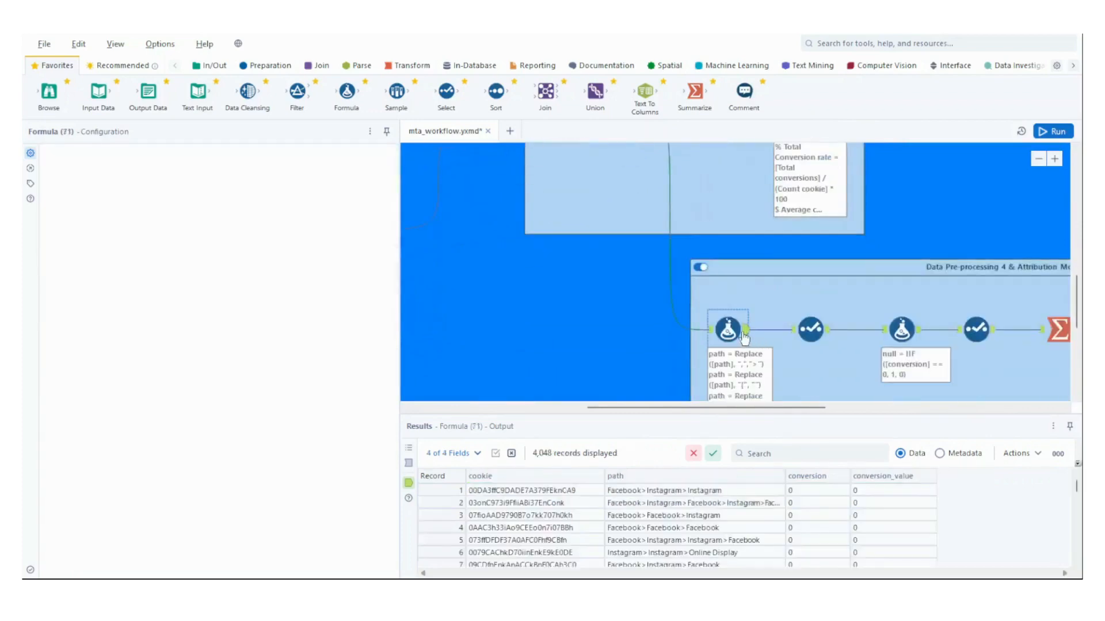
{"action": "left_click", "coordinate": [67, 271]}
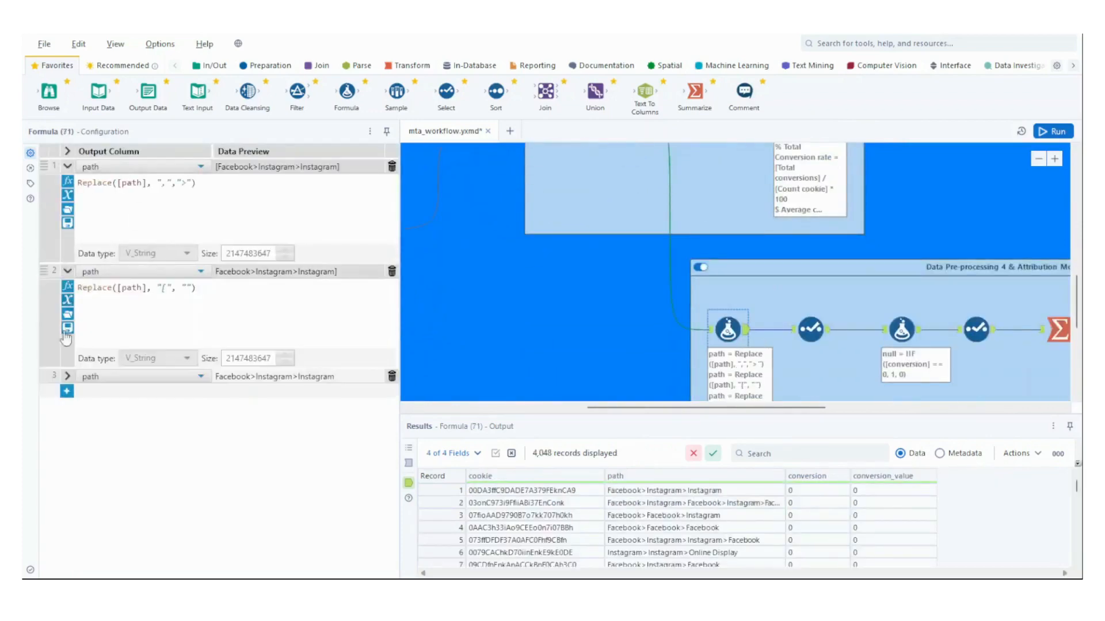
{"action": "left_click", "coordinate": [67, 377]}
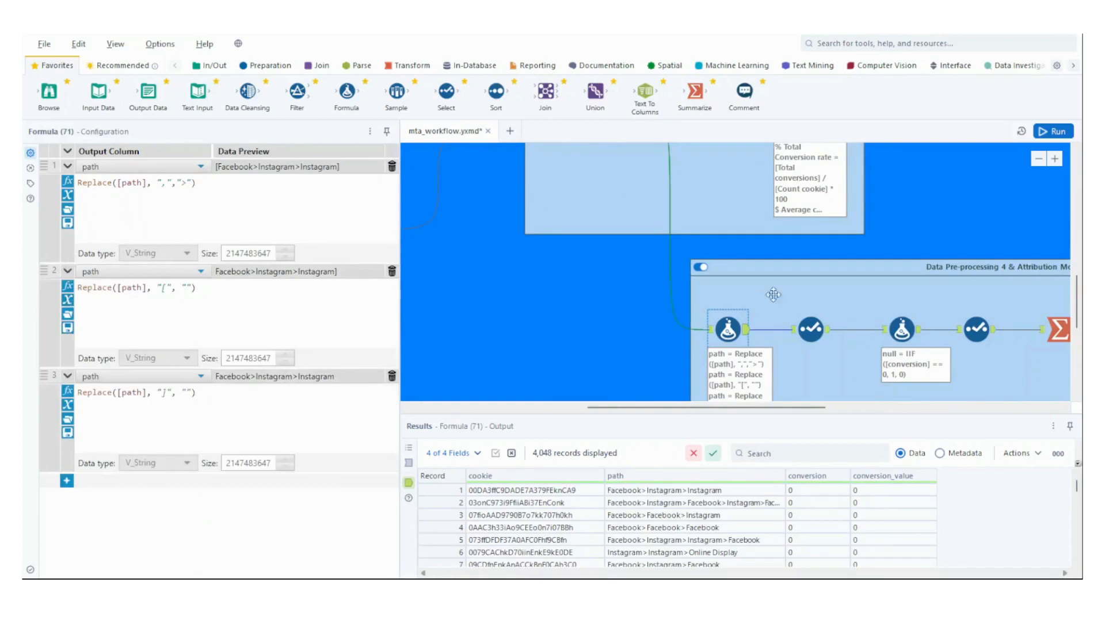
Step: Review the Formula tool that creates the null column and the Select tools before and after it in Data Pre-processing 4
{"action": "scroll", "coordinate": [840, 309], "scroll_direction": "down", "scroll_amount": 1}
{"action": "left_click_drag", "start_coordinate": [784, 408], "coordinate": [826, 409]}
{"action": "left_click", "coordinate": [703, 308]}
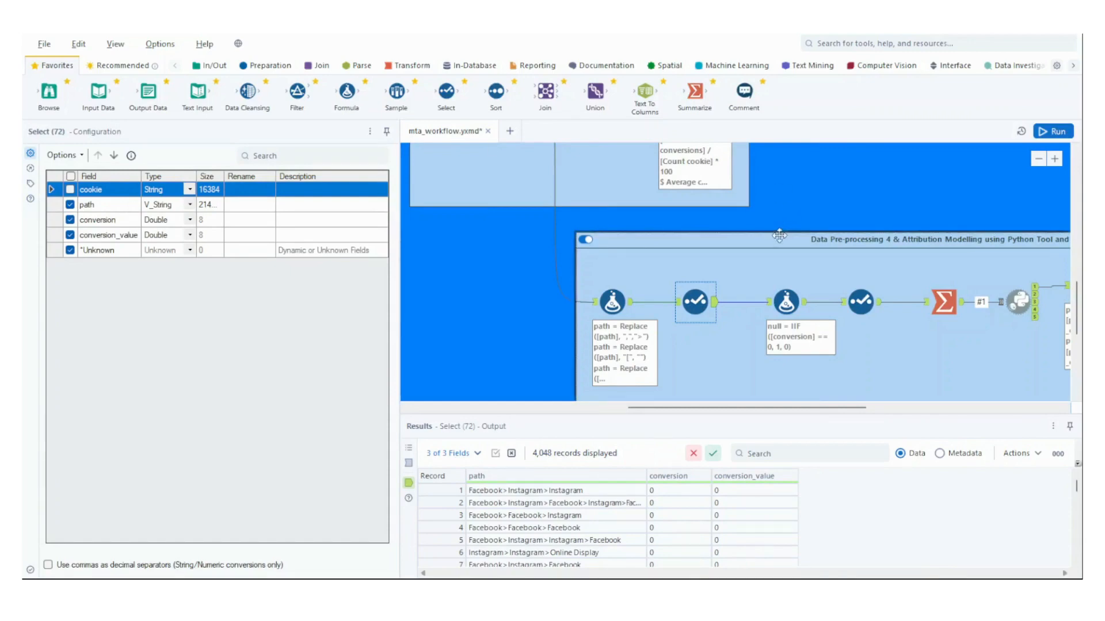
{"action": "left_click", "coordinate": [789, 292]}
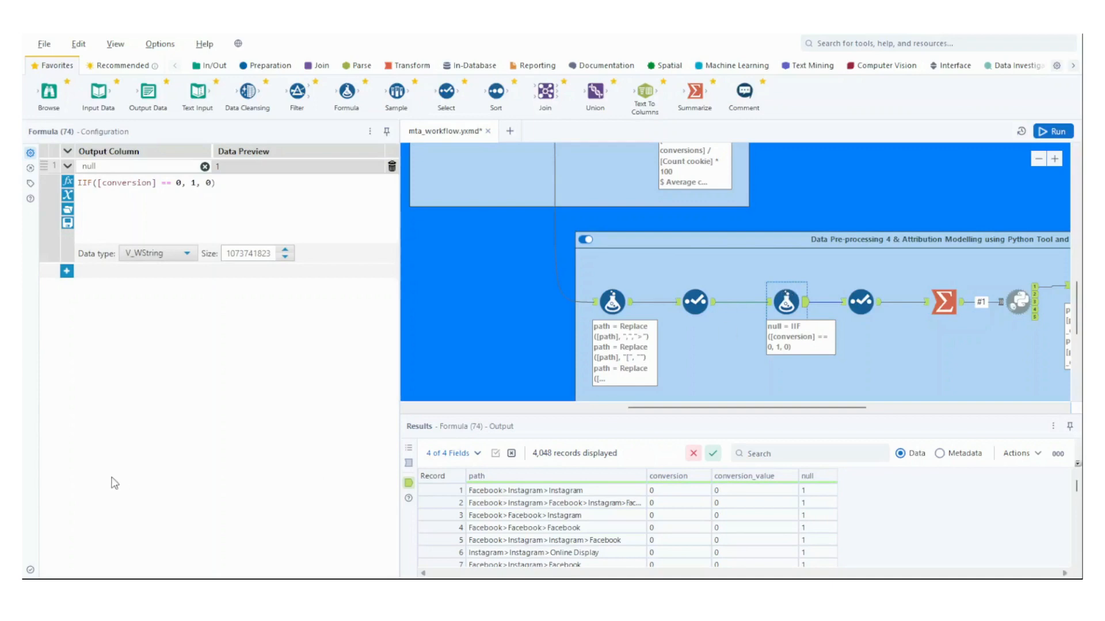
{"action": "left_click", "coordinate": [861, 302]}
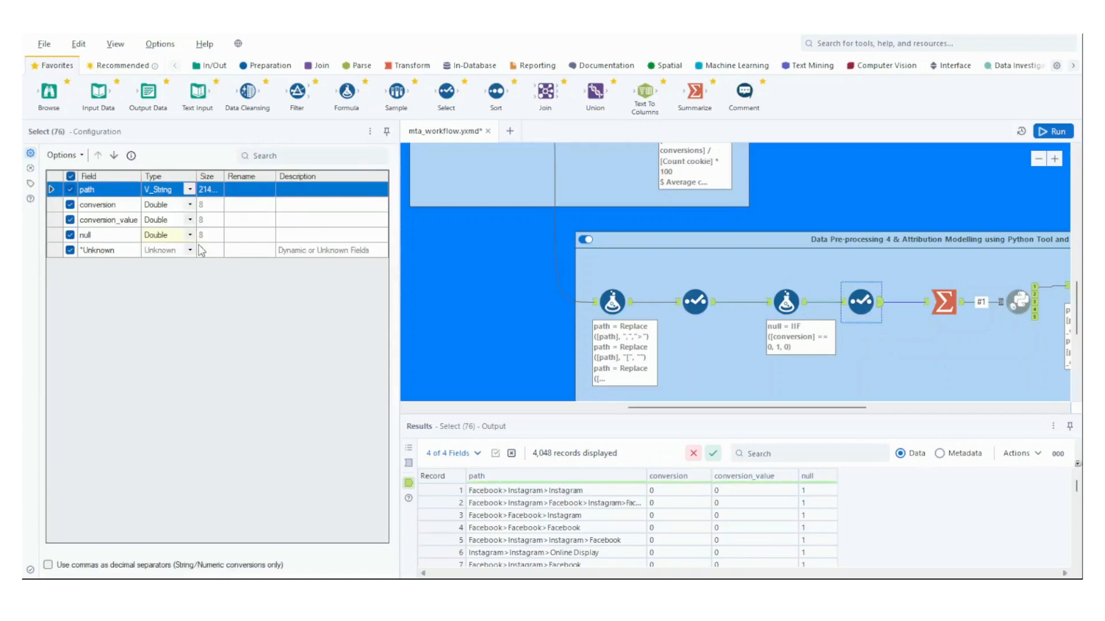
Step: Inspect the Summarize tool's path grouping and sum actions, and browse its output records in Data Pre-processing 4
{"action": "left_click_drag", "start_coordinate": [784, 406], "coordinate": [816, 407]}
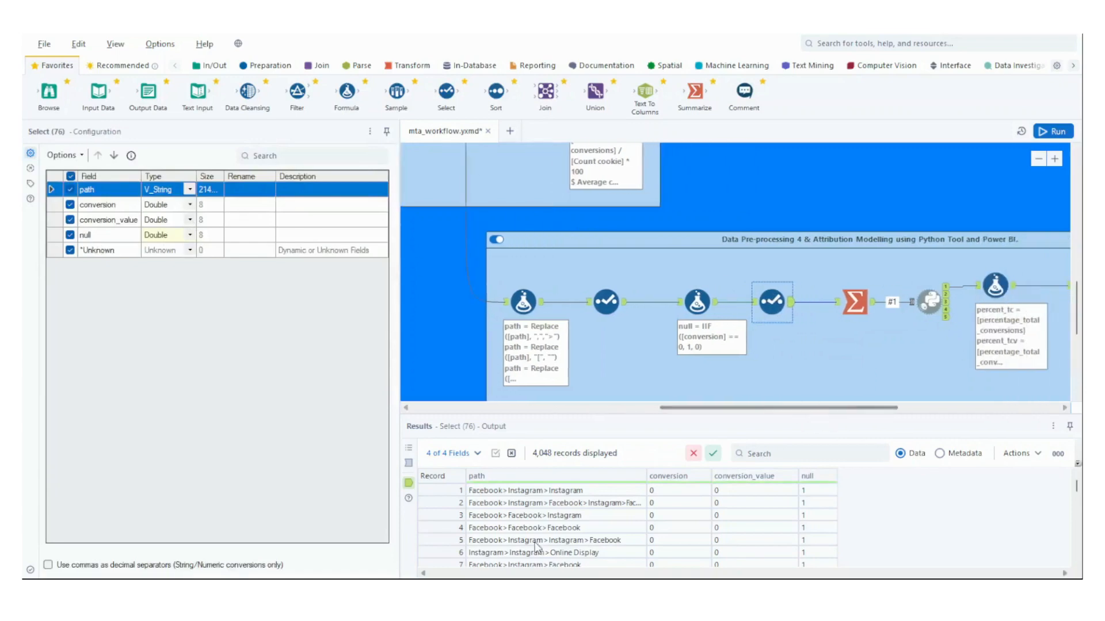
{"action": "left_click", "coordinate": [858, 296]}
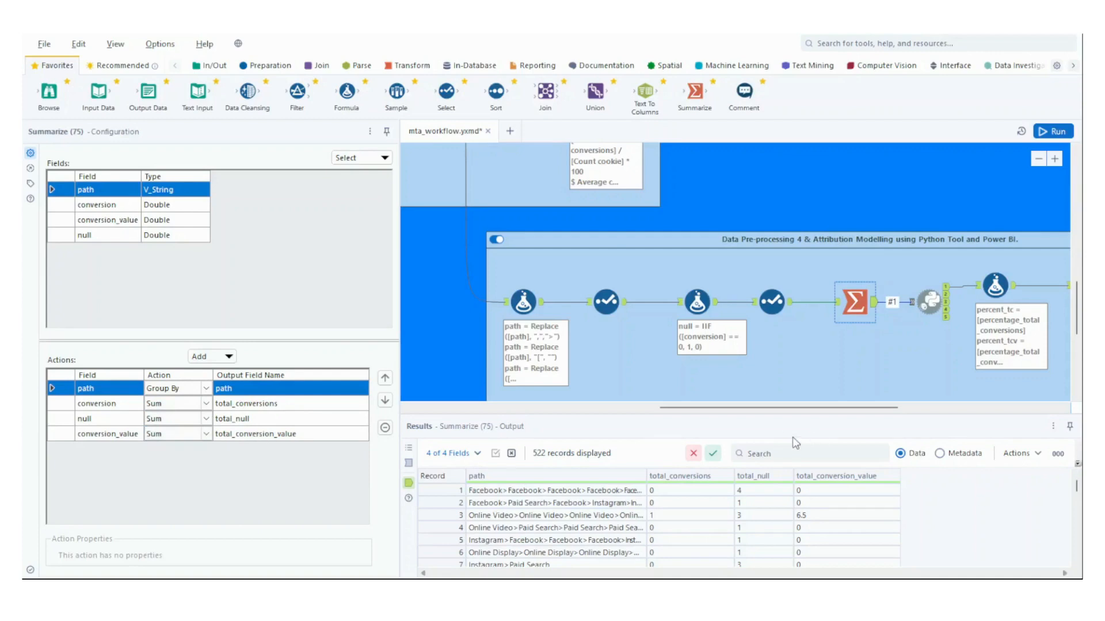
{"action": "left_click_drag", "start_coordinate": [831, 408], "coordinate": [872, 408]}
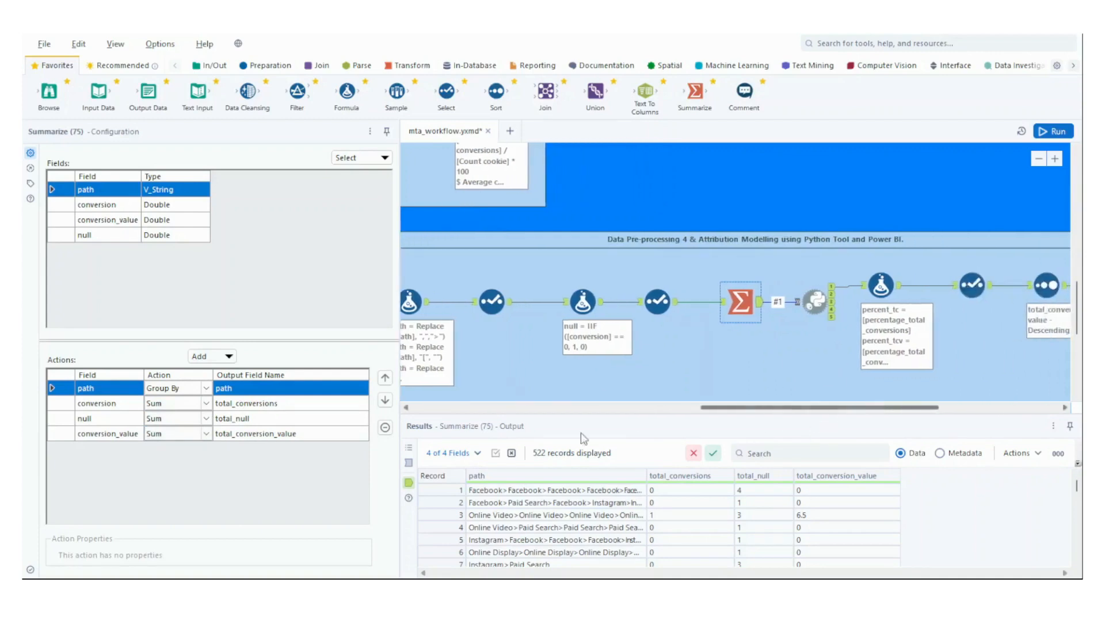
{"action": "scroll", "coordinate": [1074, 538], "scroll_direction": "down", "scroll_amount": 4}
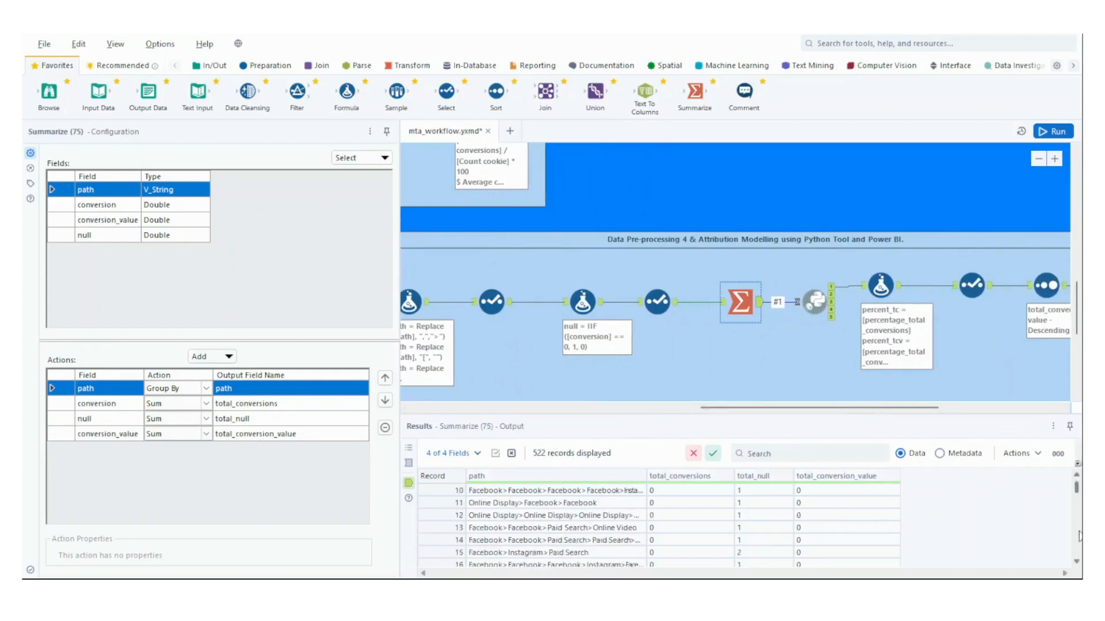
{"action": "scroll", "coordinate": [1074, 538], "scroll_direction": "up", "scroll_amount": 4}
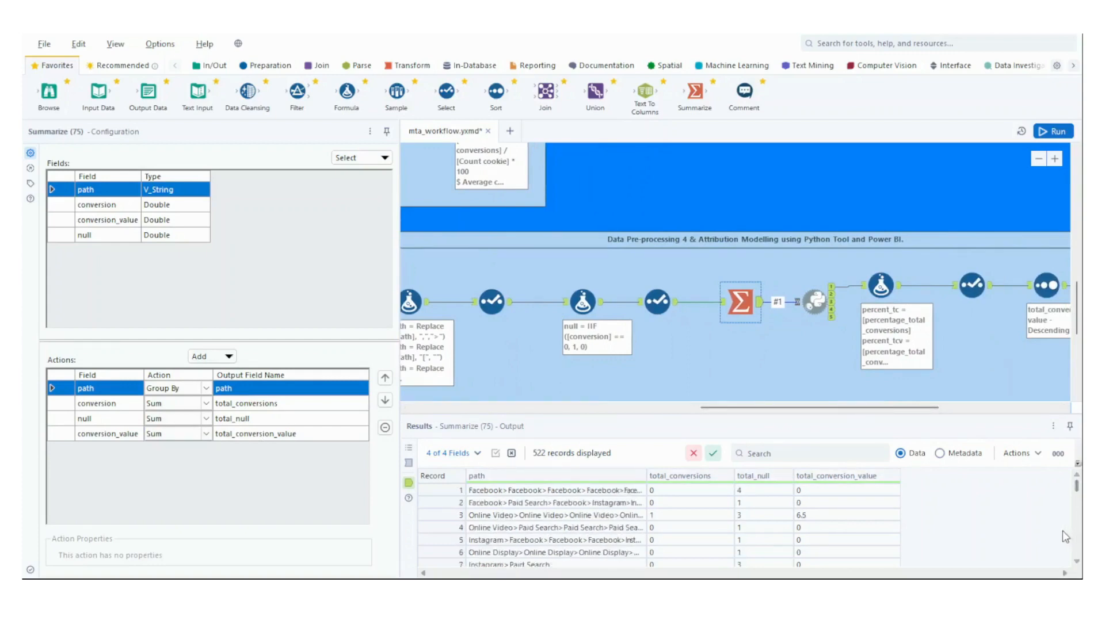
Step: Open the Python tool and skim its notebook from the package installation through the cell that writes the output
{"action": "left_click", "coordinate": [806, 312]}
{"action": "left_click", "coordinate": [813, 302]}
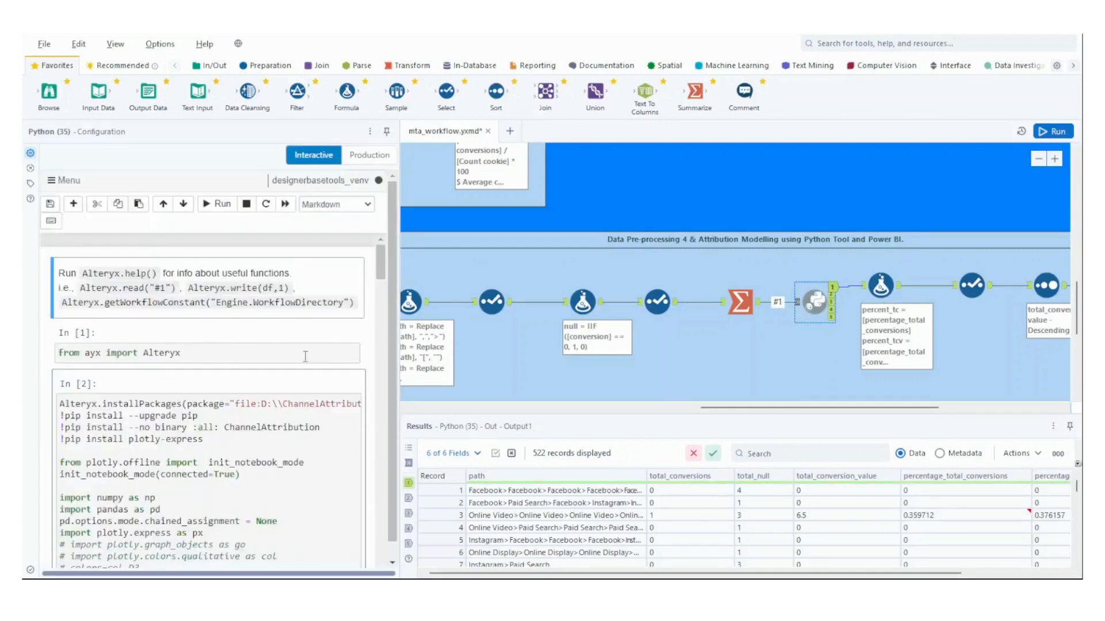
{"action": "scroll", "coordinate": [285, 365], "scroll_direction": "down", "scroll_amount": 3}
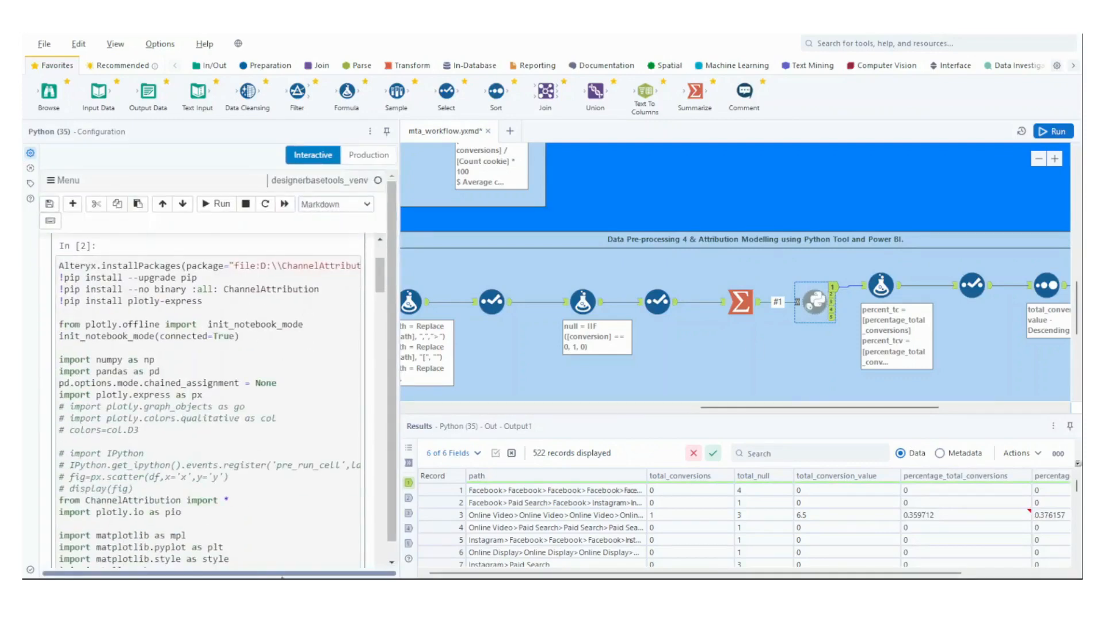
{"action": "scroll", "coordinate": [259, 382], "scroll_direction": "down", "scroll_amount": 5}
{"action": "scroll", "coordinate": [269, 401], "scroll_direction": "down", "scroll_amount": 15}
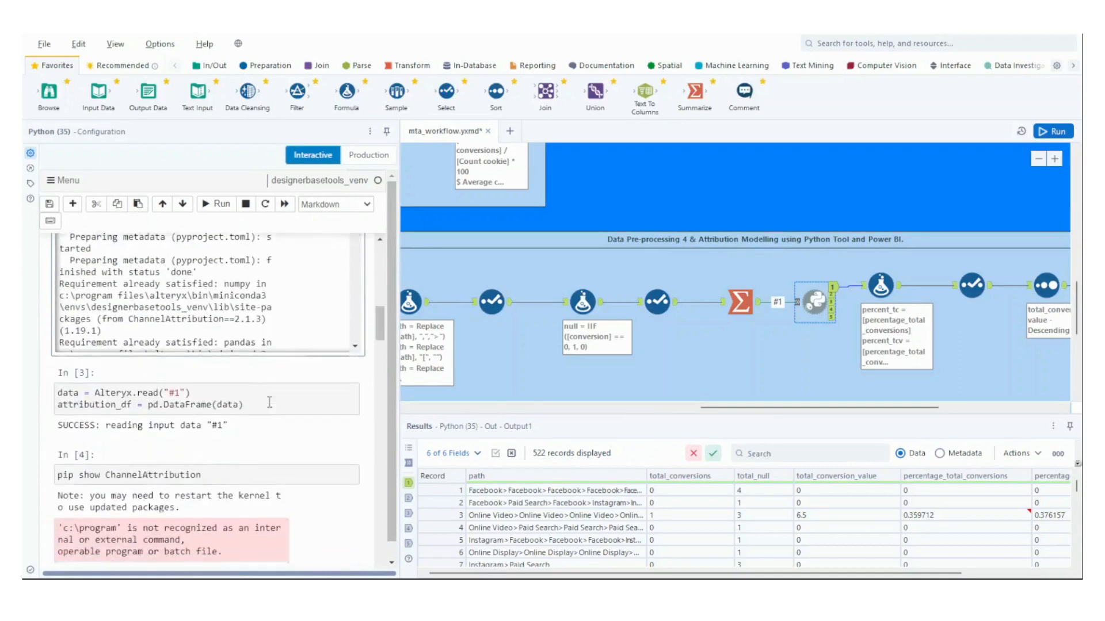
{"action": "scroll", "coordinate": [269, 401], "scroll_direction": "down", "scroll_amount": 4}
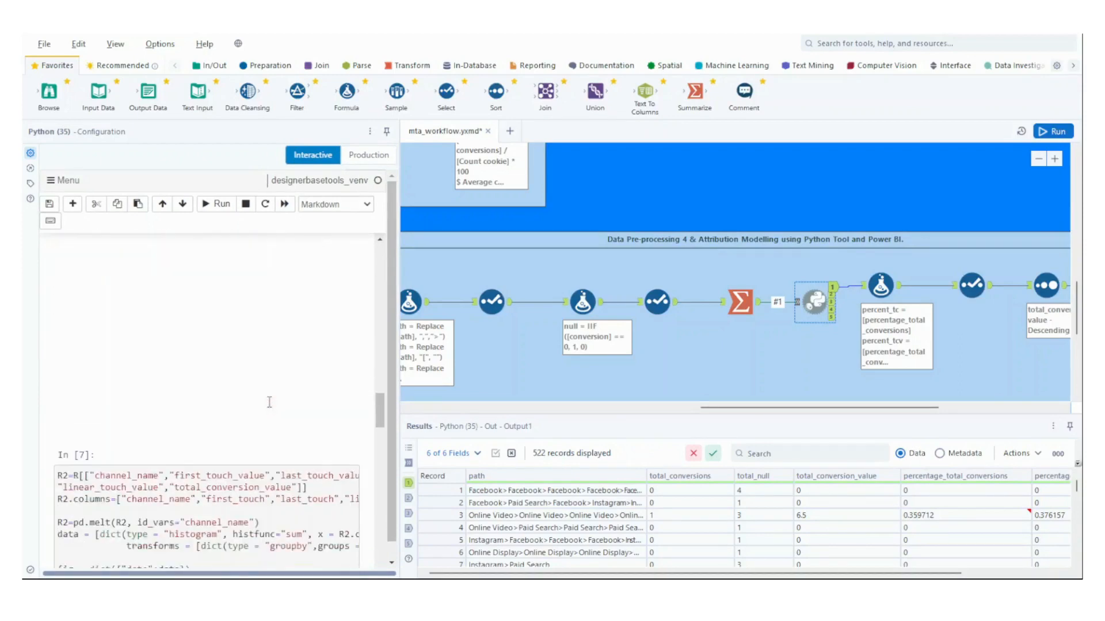
{"action": "scroll", "coordinate": [270, 402], "scroll_direction": "down", "scroll_amount": 8}
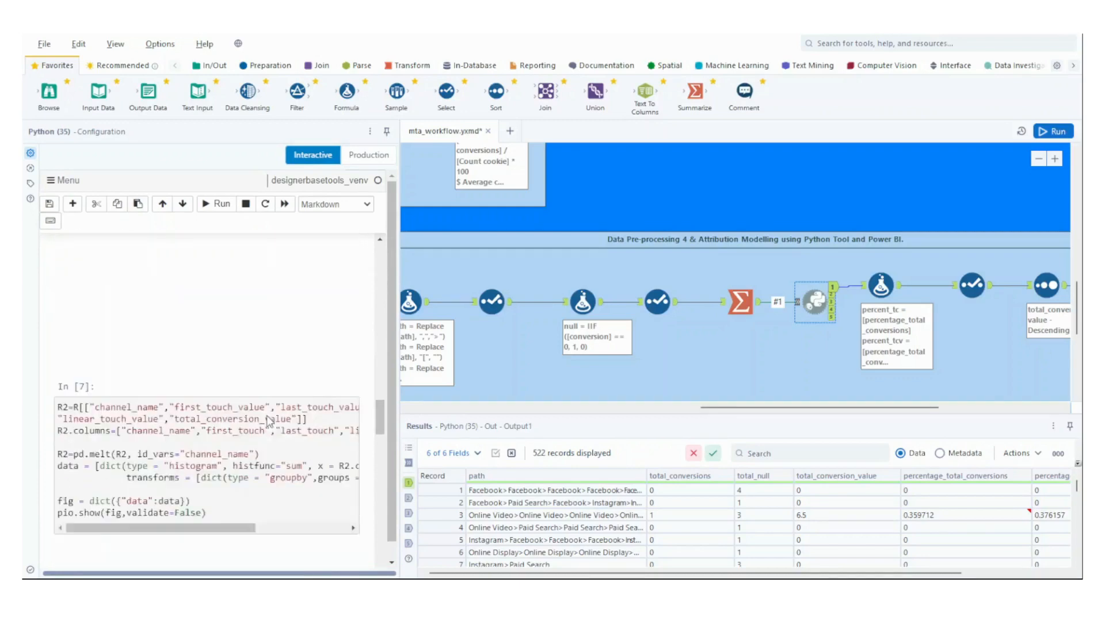
{"action": "scroll", "coordinate": [268, 419], "scroll_direction": "down", "scroll_amount": 10}
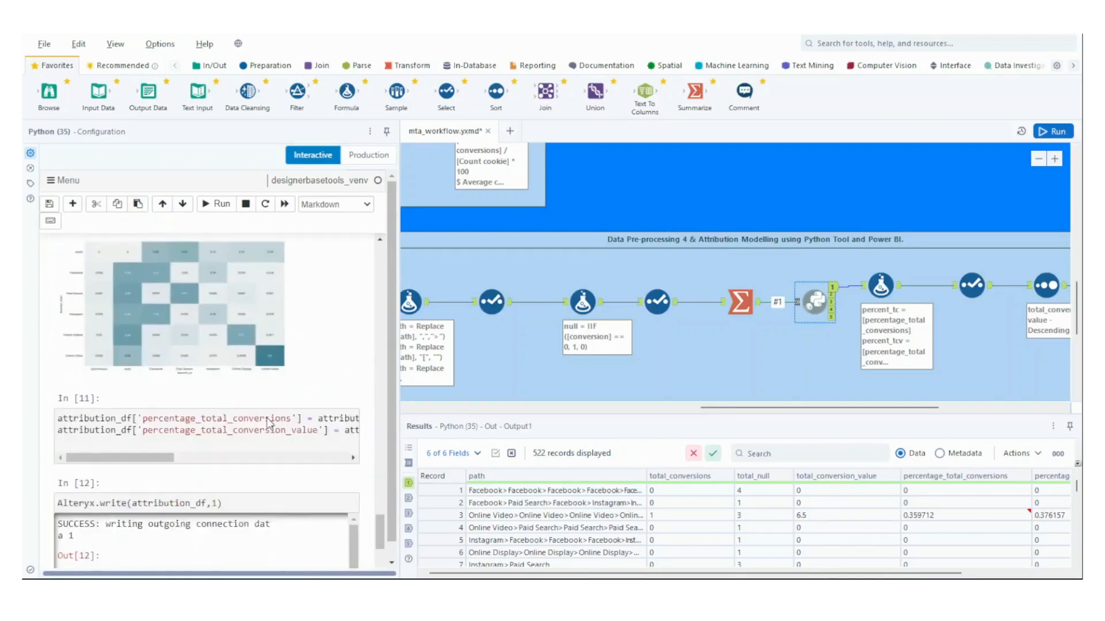
Step: Examine the notebook cells that chart total conversions and conversion value per channel across the attribution models
{"action": "scroll", "coordinate": [268, 420], "scroll_direction": "up", "scroll_amount": 11}
{"action": "scroll", "coordinate": [269, 420], "scroll_direction": "up", "scroll_amount": 5}
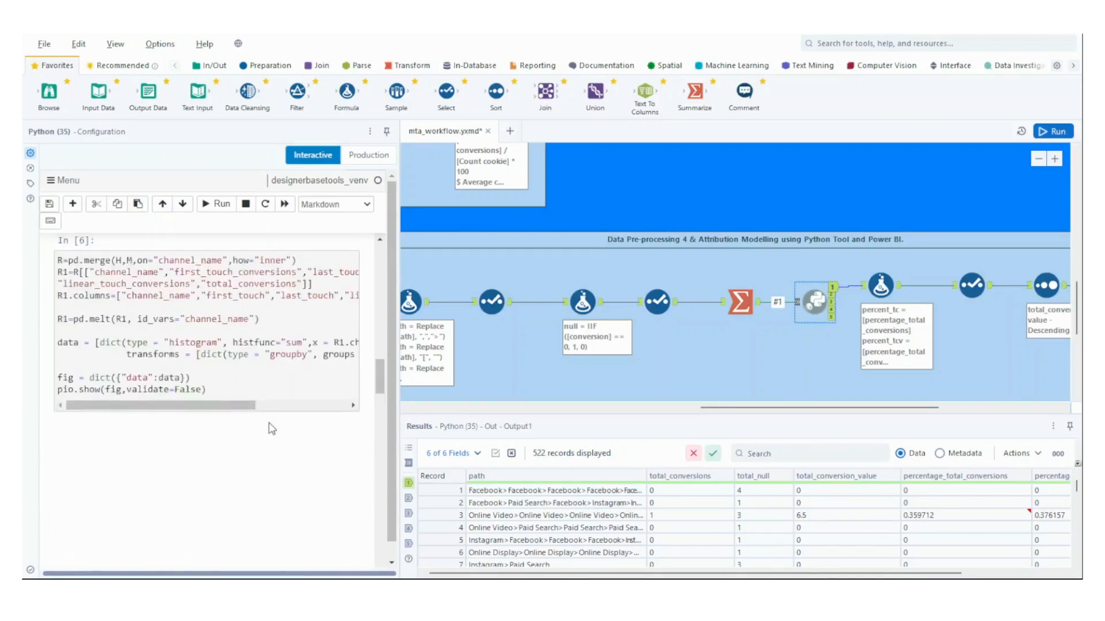
{"action": "scroll", "coordinate": [268, 422], "scroll_direction": "down", "scroll_amount": 2}
{"action": "scroll", "coordinate": [268, 423], "scroll_direction": "up", "scroll_amount": 2}
{"action": "mouse_move", "coordinate": [870, 574]}
{"action": "left_mouse_down"}
{"action": "mouse_move", "coordinate": [950, 576]}
{"action": "mouse_move", "coordinate": [870, 576]}
{"action": "left_mouse_up"}
{"action": "scroll", "coordinate": [619, 518], "scroll_direction": "down", "scroll_amount": 1}
{"action": "scroll", "coordinate": [619, 518], "scroll_direction": "up", "scroll_amount": 1}
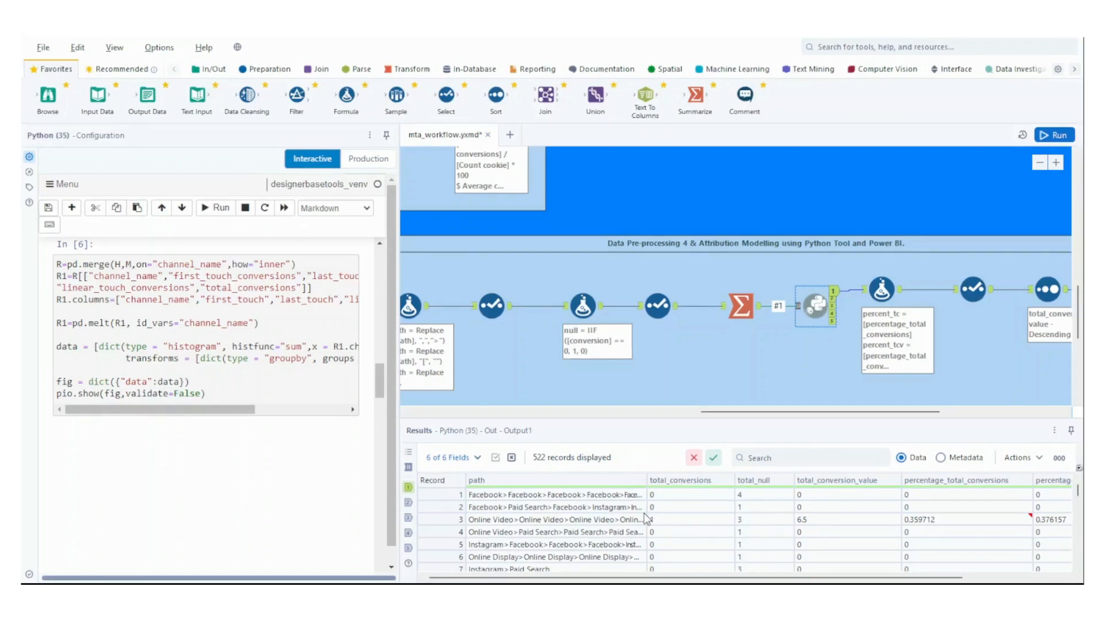
{"action": "left_click_drag", "start_coordinate": [378, 378], "coordinate": [395, 428]}
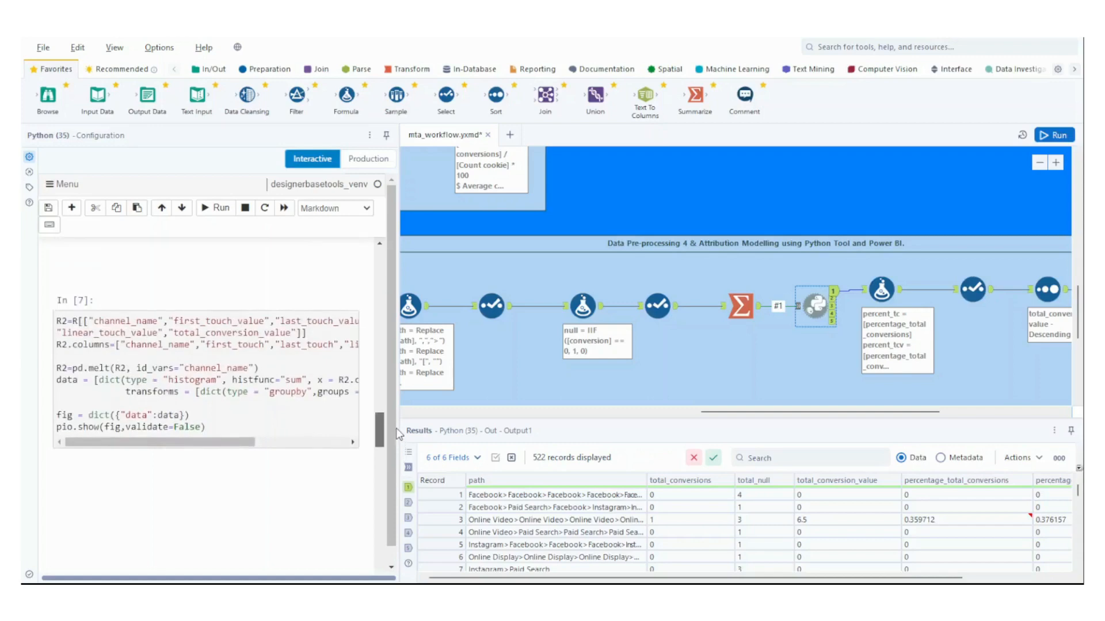
{"action": "left_click_drag", "start_coordinate": [234, 444], "coordinate": [184, 455]}
Step: Read through the notebook's transition matrix and pivot table code, and examine the channel heatmap it plots
{"action": "left_click_drag", "start_coordinate": [381, 422], "coordinate": [382, 471]}
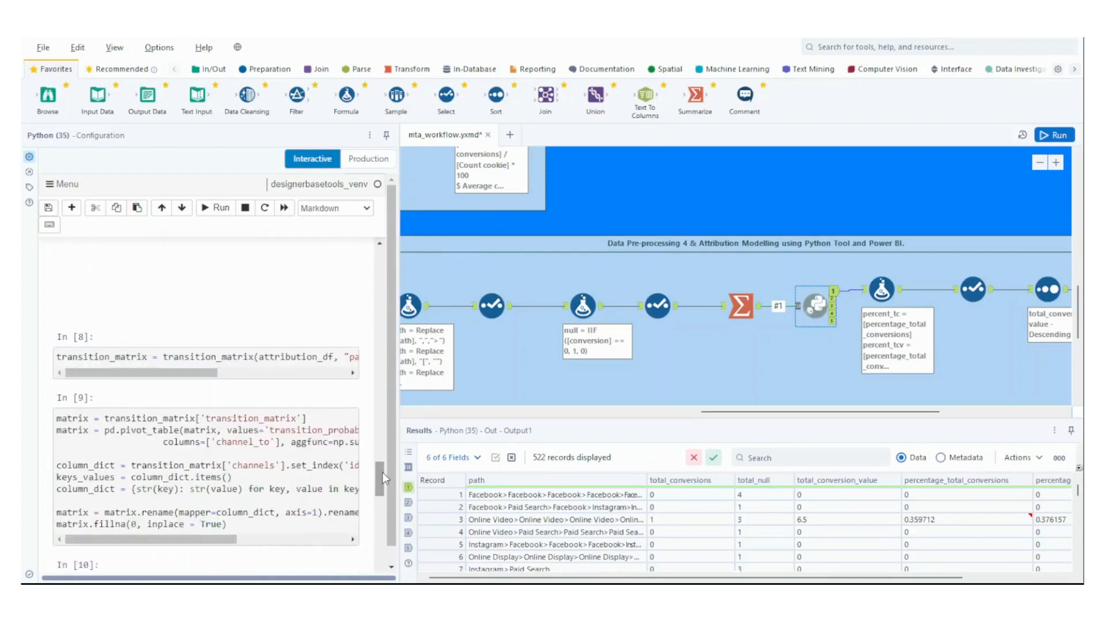
{"action": "left_click_drag", "start_coordinate": [382, 472], "coordinate": [392, 446]}
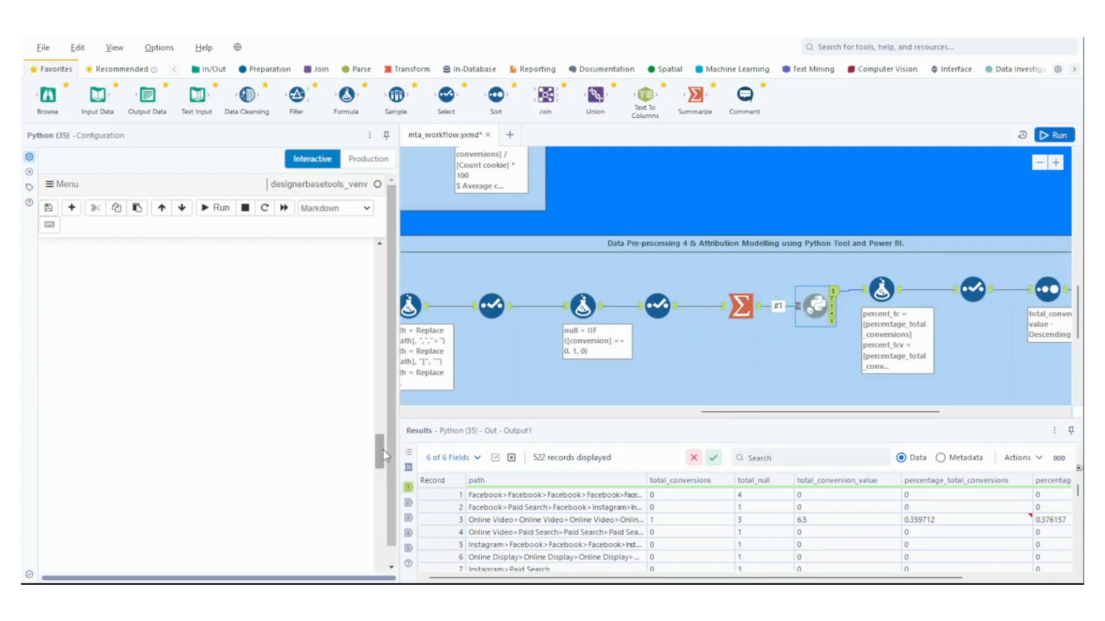
{"action": "left_click_drag", "start_coordinate": [383, 451], "coordinate": [385, 482]}
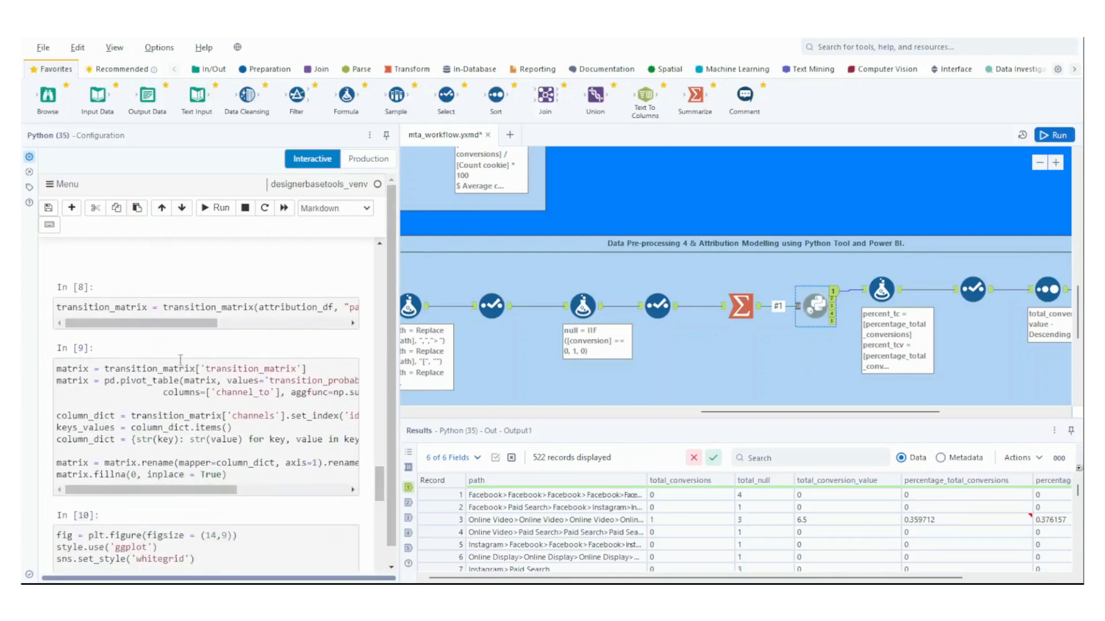
{"action": "left_click_drag", "start_coordinate": [206, 324], "coordinate": [345, 325]}
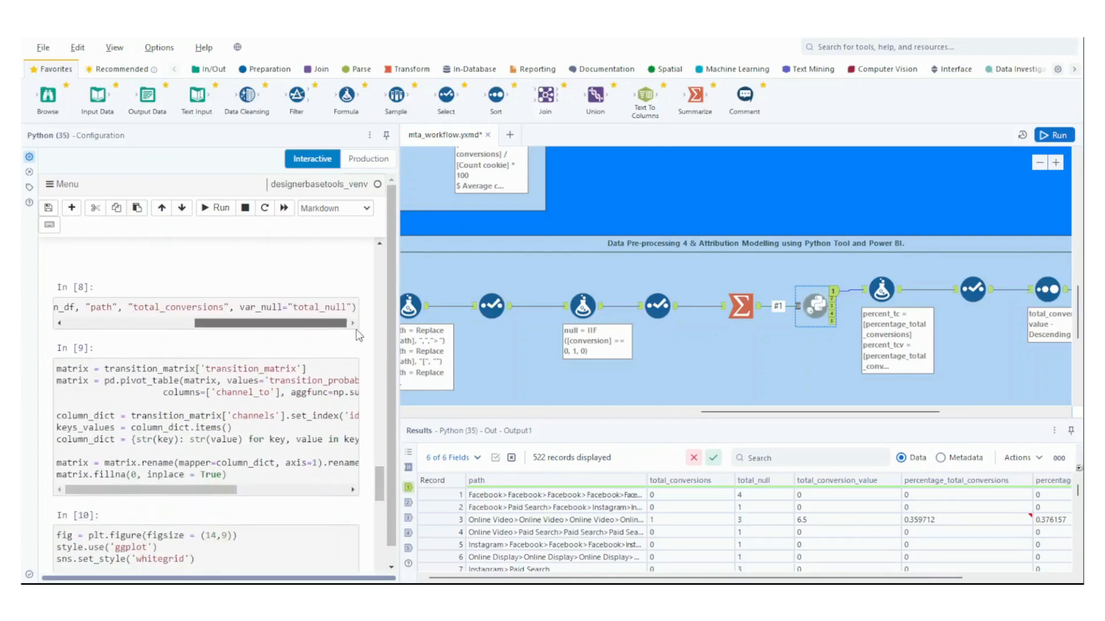
{"action": "left_click_drag", "start_coordinate": [381, 475], "coordinate": [383, 492]}
{"action": "scroll", "coordinate": [196, 397], "scroll_direction": "up", "scroll_amount": 3}
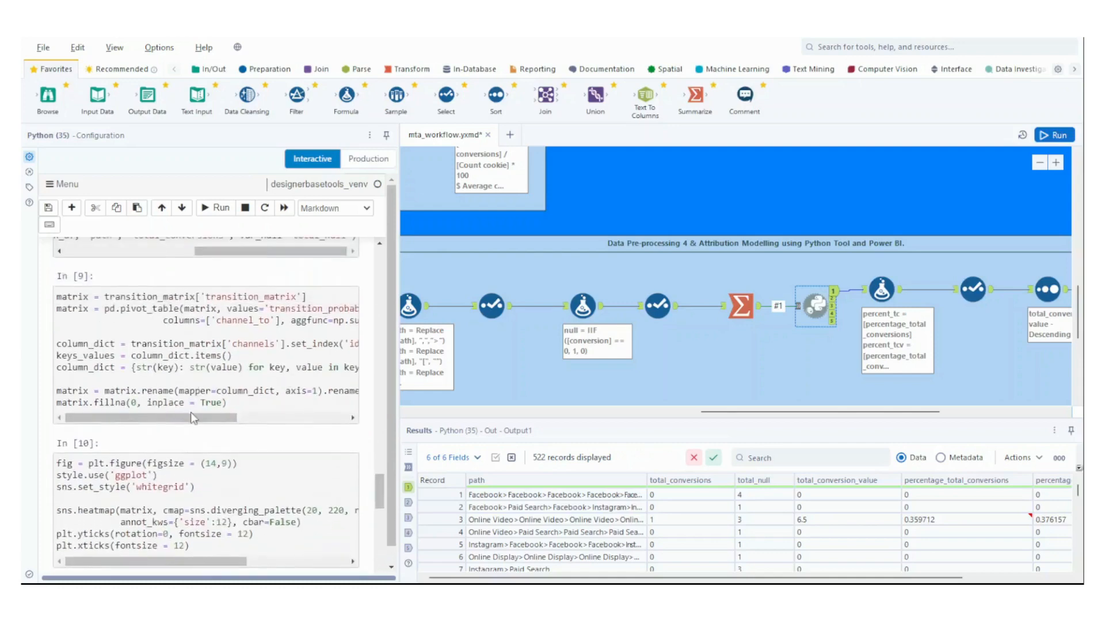
{"action": "left_click_drag", "start_coordinate": [191, 416], "coordinate": [135, 425]}
{"action": "scroll", "coordinate": [248, 388], "scroll_direction": "down", "scroll_amount": 10}
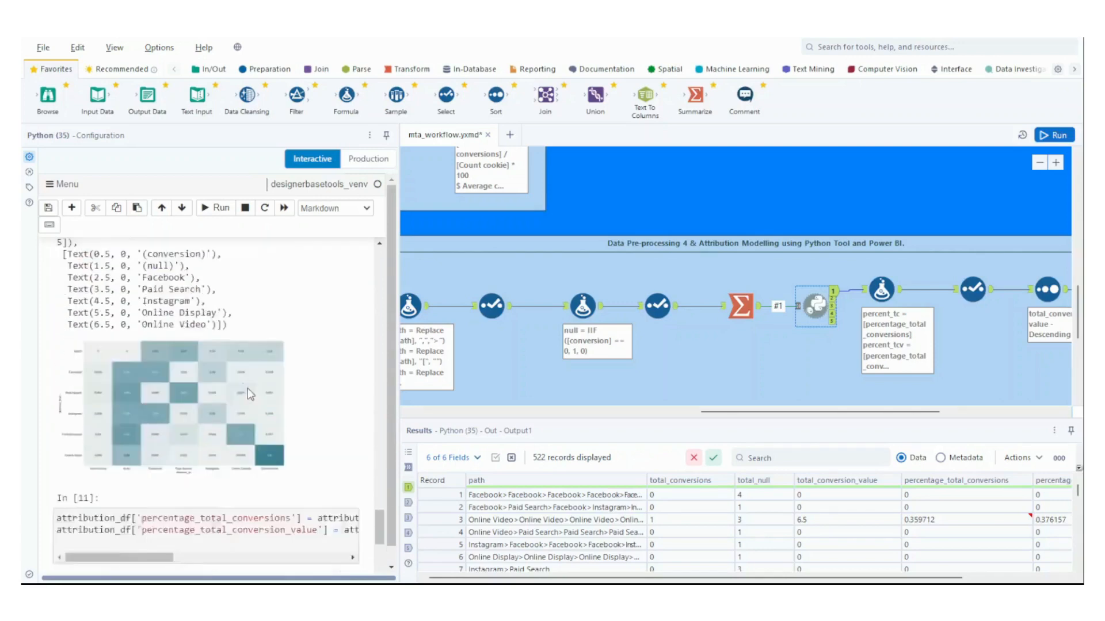
Step: Examine the notebook cells that calculate percentage_total_conversions and percentage_total_conversion_value and write attribution_df to output 1
{"action": "scroll", "coordinate": [220, 277], "scroll_direction": "up", "scroll_amount": 3}
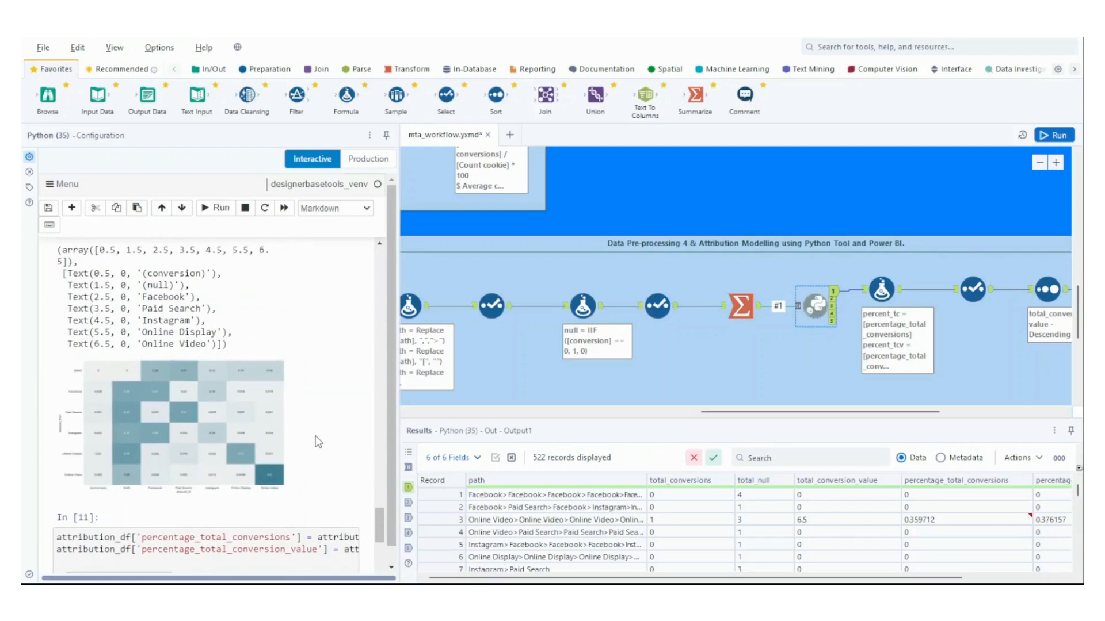
{"action": "scroll", "coordinate": [314, 442], "scroll_direction": "down", "scroll_amount": 5}
{"action": "left_click_drag", "start_coordinate": [165, 307], "coordinate": [339, 308]}
{"action": "scroll", "coordinate": [353, 309], "scroll_direction": "down", "scroll_amount": 1}
{"action": "scroll", "coordinate": [316, 326], "scroll_direction": "up", "scroll_amount": 1}
{"action": "scroll", "coordinate": [317, 326], "scroll_direction": "up", "scroll_amount": 3}
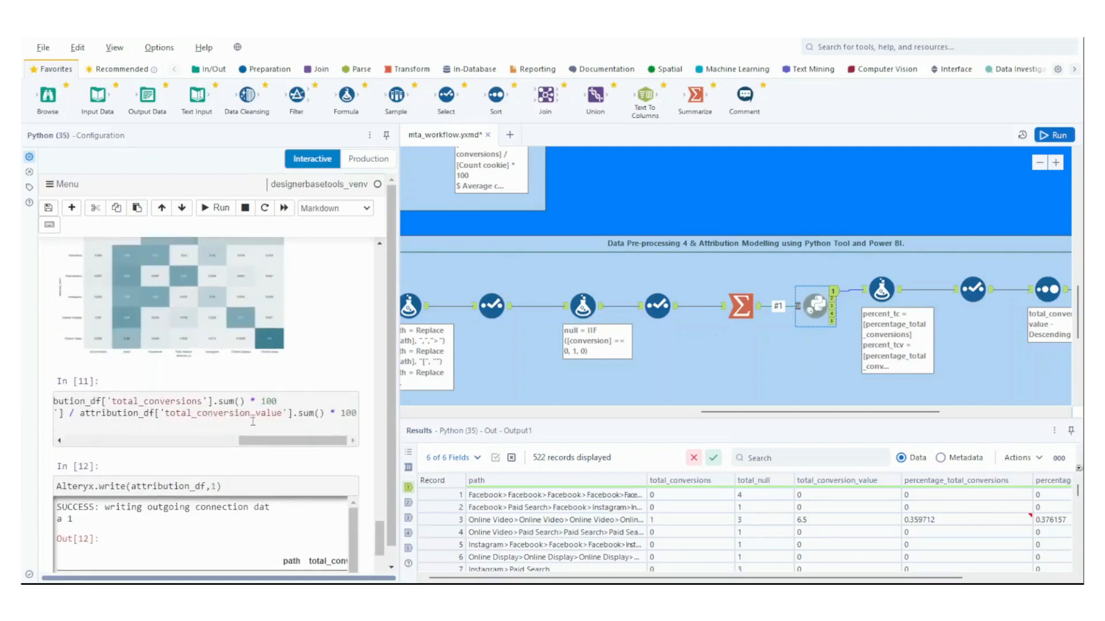
{"action": "mouse_move", "coordinate": [291, 442]}
{"action": "left_mouse_down"}
{"action": "mouse_move", "coordinate": [66, 452]}
{"action": "mouse_move", "coordinate": [296, 449]}
{"action": "left_mouse_up"}
{"action": "left_click_drag", "start_coordinate": [840, 578], "coordinate": [783, 579]}
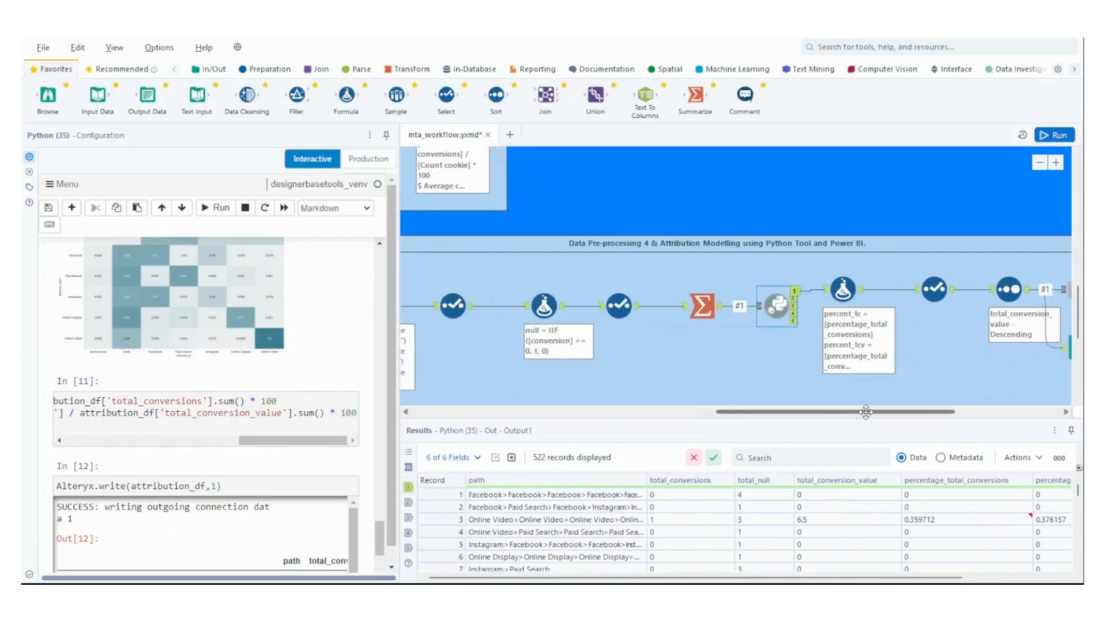
Step: Open the Formula tool following the Python tool and inspect the percent_tc and percent_tcv expressions
{"action": "left_click_drag", "start_coordinate": [860, 412], "coordinate": [890, 412]}
{"action": "left_click", "coordinate": [801, 282]}
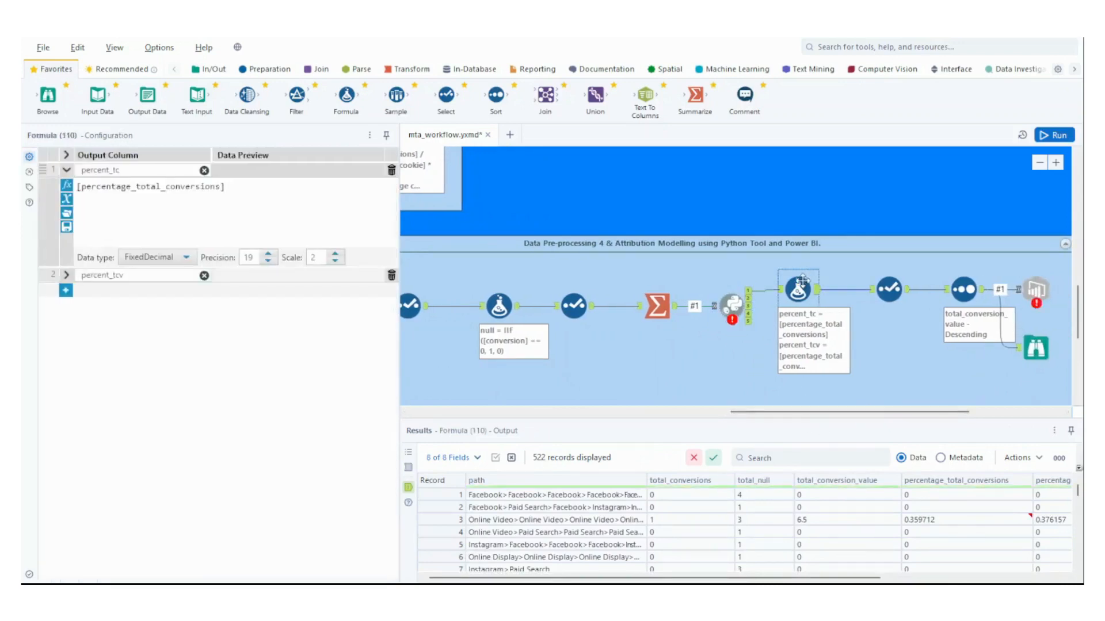
{"action": "left_click", "coordinate": [66, 276]}
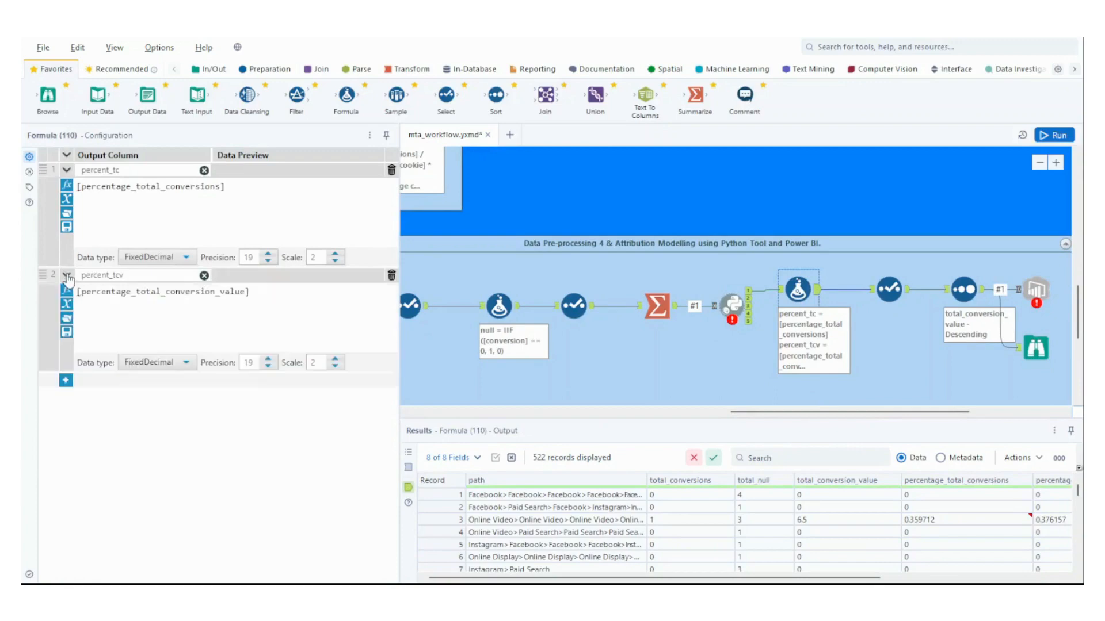
{"action": "left_click", "coordinate": [67, 276]}
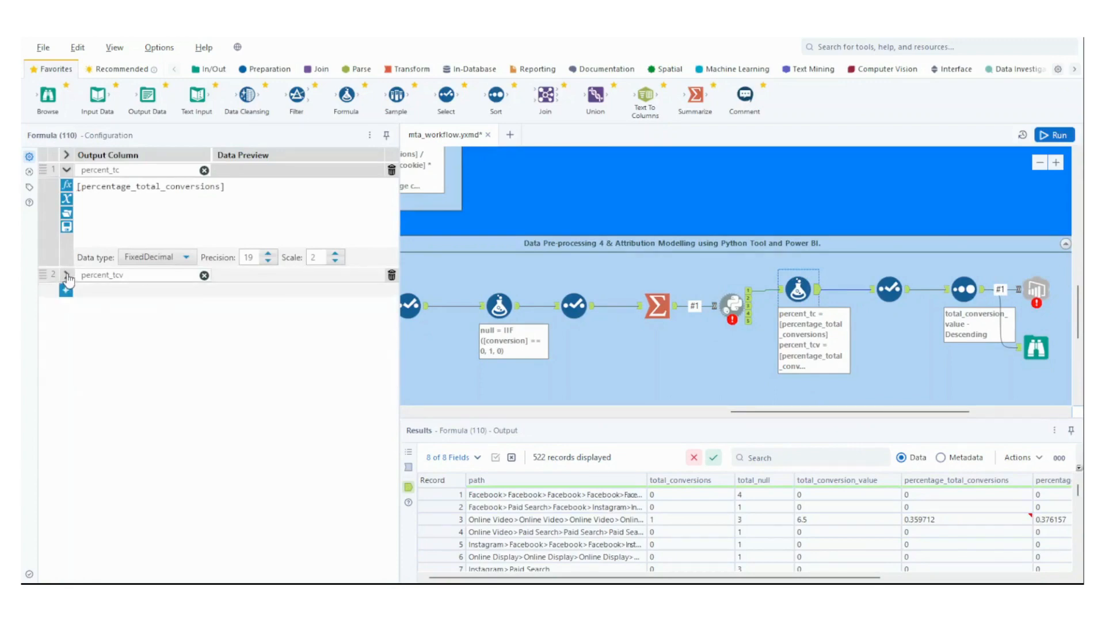
{"action": "left_click", "coordinate": [66, 170]}
{"action": "left_click", "coordinate": [65, 171]}
Step: Inspect the field selections and renames in the Select tool after that Formula tool, and browse its percentage output columns
{"action": "left_click", "coordinate": [891, 297]}
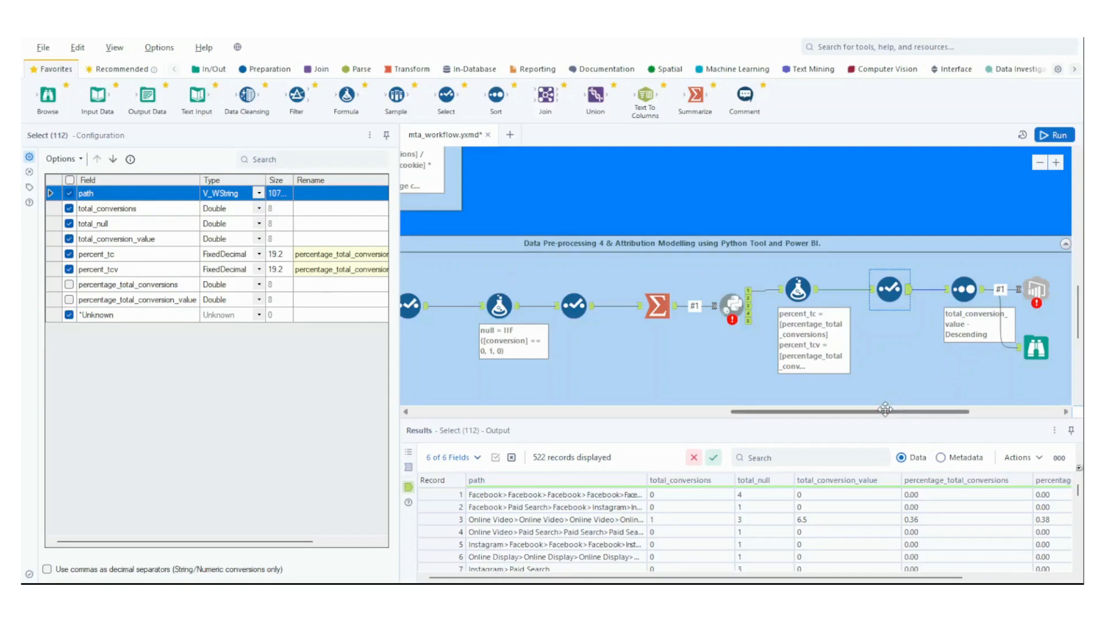
{"action": "left_click_drag", "start_coordinate": [886, 412], "coordinate": [916, 413]}
{"action": "left_click_drag", "start_coordinate": [933, 577], "coordinate": [997, 577]}
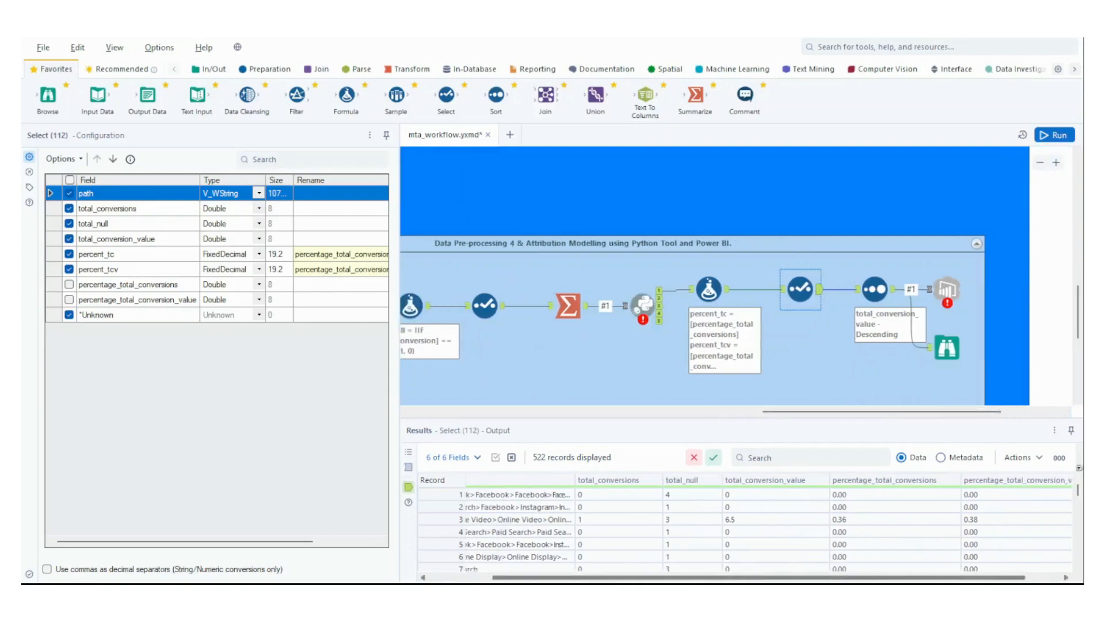
Step: Inspect the Sort tool's descending order on total_conversion_value and the Power BI Output tool's workspace and dataset settings
{"action": "left_click", "coordinate": [885, 298]}
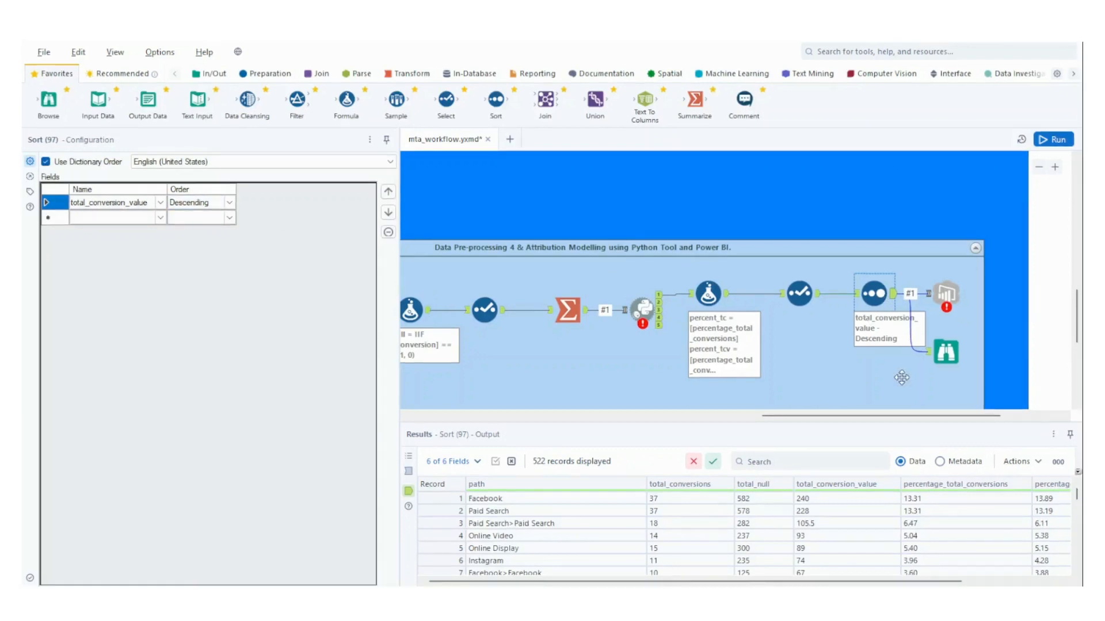
{"action": "left_click", "coordinate": [947, 295]}
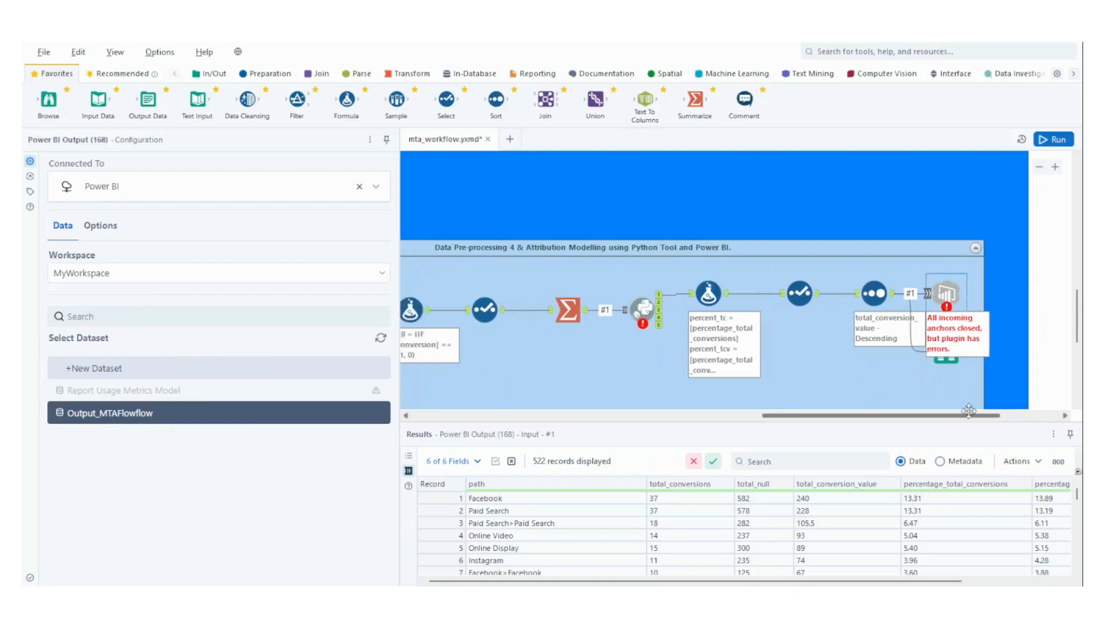
Step: Open the Browse tool on the sorted output and review its records across to percentage_total_conversion_value
{"action": "left_click", "coordinate": [947, 352]}
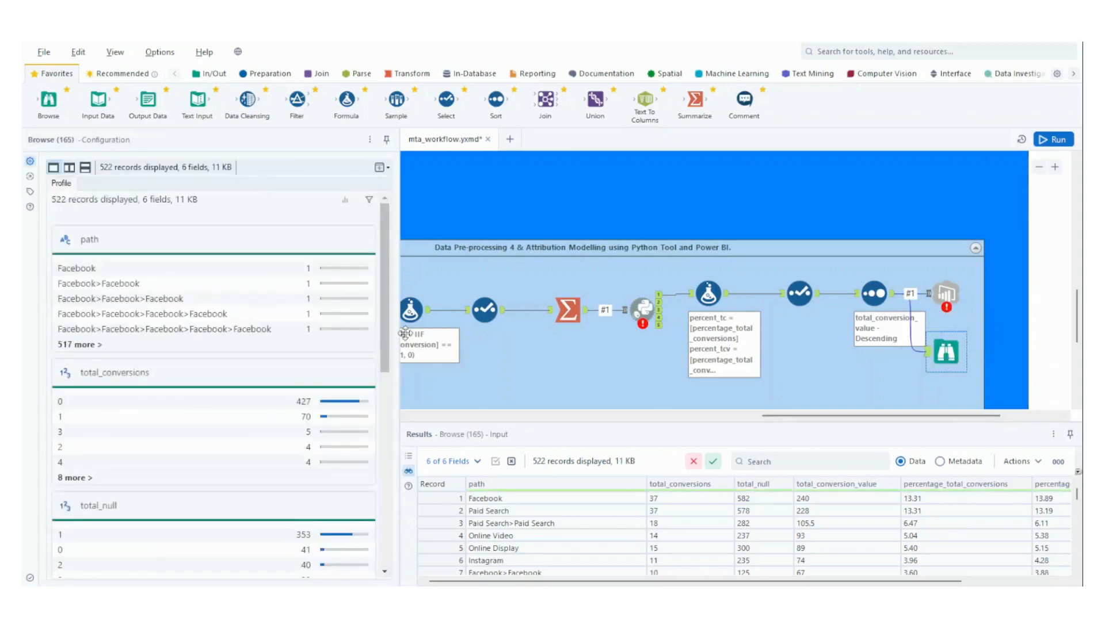
{"action": "mouse_move", "coordinate": [382, 347]}
{"action": "left_mouse_down"}
{"action": "mouse_move", "coordinate": [392, 559]}
{"action": "mouse_move", "coordinate": [397, 345]}
{"action": "left_mouse_up"}
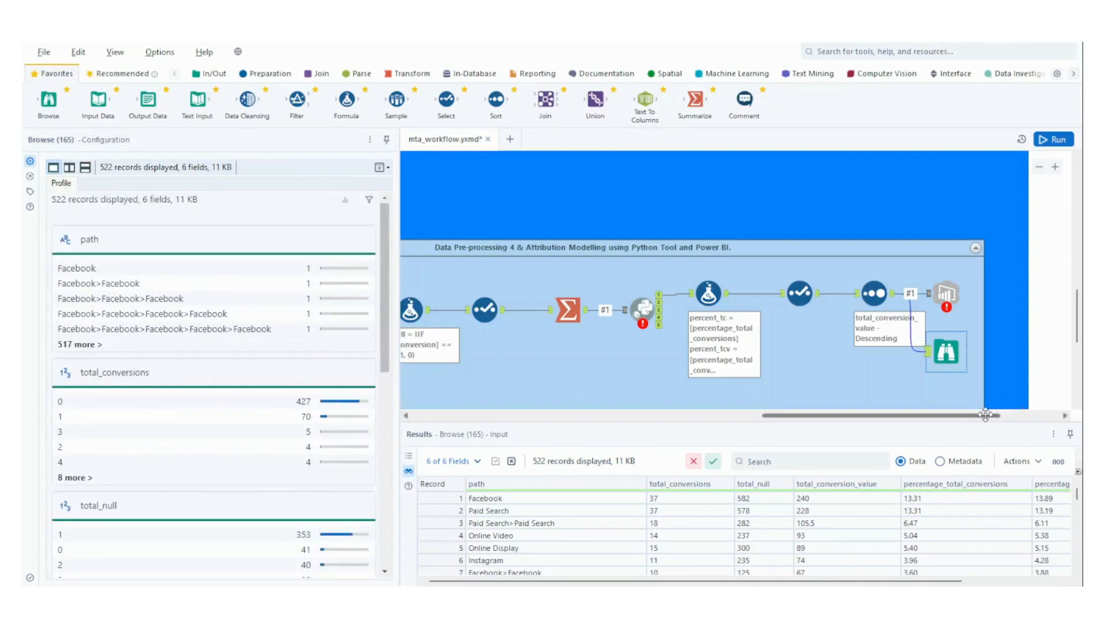
{"action": "left_click_drag", "start_coordinate": [927, 581], "coordinate": [1031, 582]}
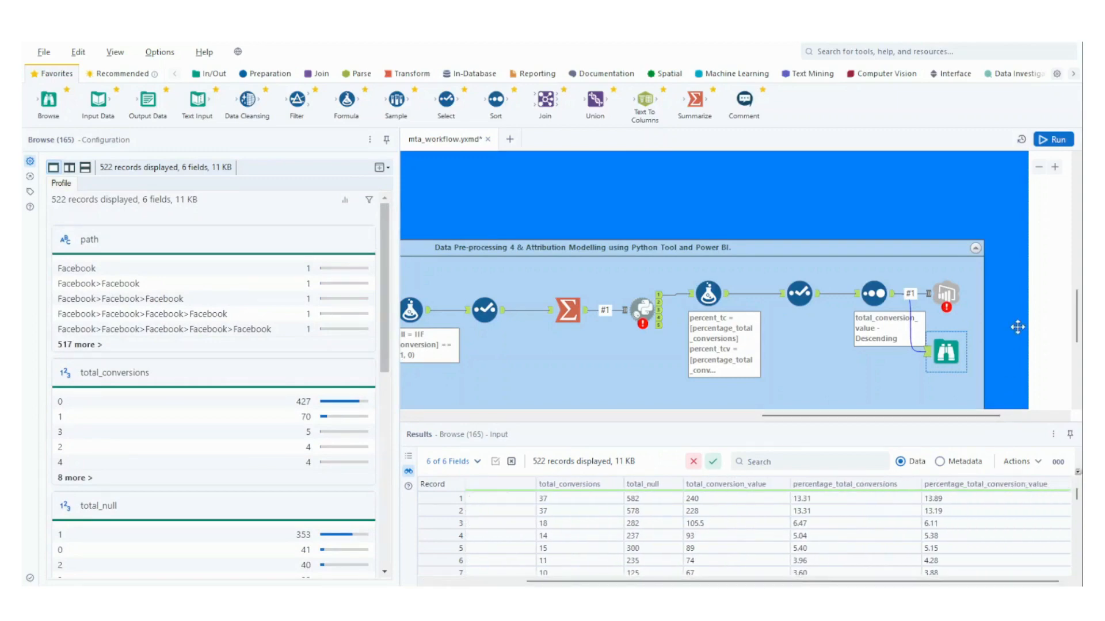
Step: Review the final container's tool chain and examine the Browse tool's field profiles down to percentage_total_conversion_value
{"action": "scroll", "coordinate": [932, 326], "scroll_direction": "down", "scroll_amount": 2}
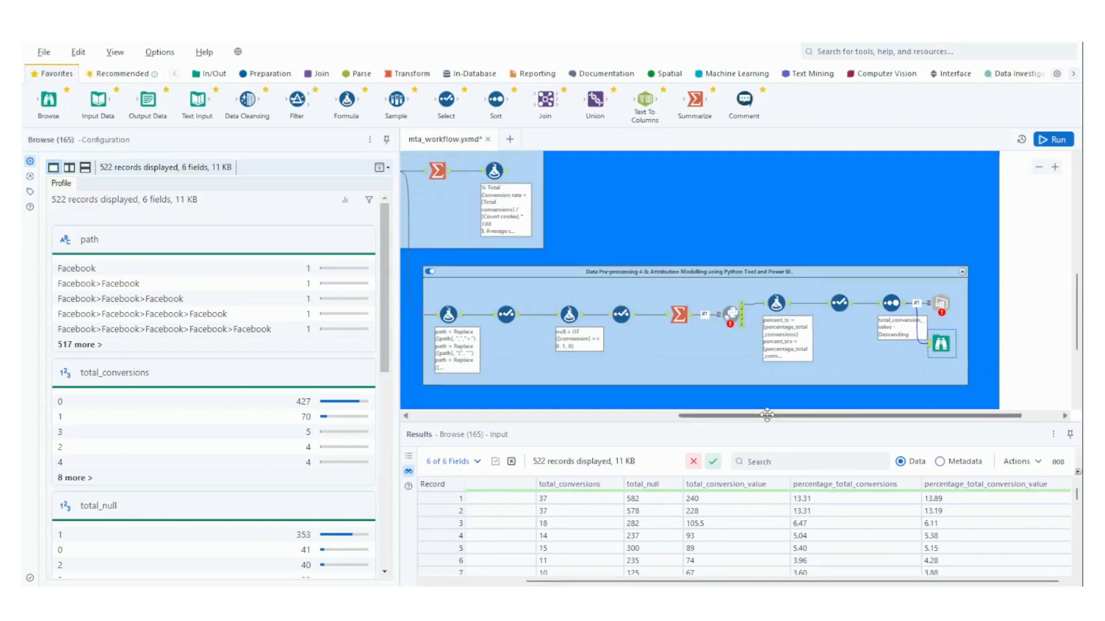
{"action": "left_click_drag", "start_coordinate": [765, 415], "coordinate": [657, 415]}
{"action": "scroll", "coordinate": [921, 218], "scroll_direction": "up", "scroll_amount": 1}
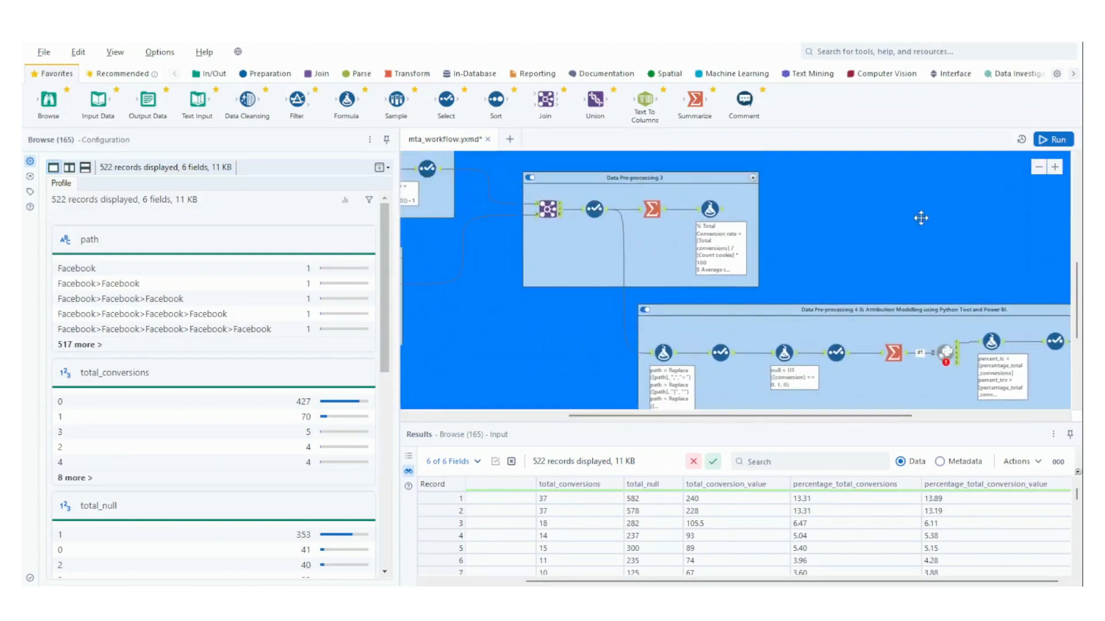
{"action": "scroll", "coordinate": [920, 218], "scroll_direction": "down", "scroll_amount": 2}
{"action": "scroll", "coordinate": [784, 397], "scroll_direction": "up", "scroll_amount": 5}
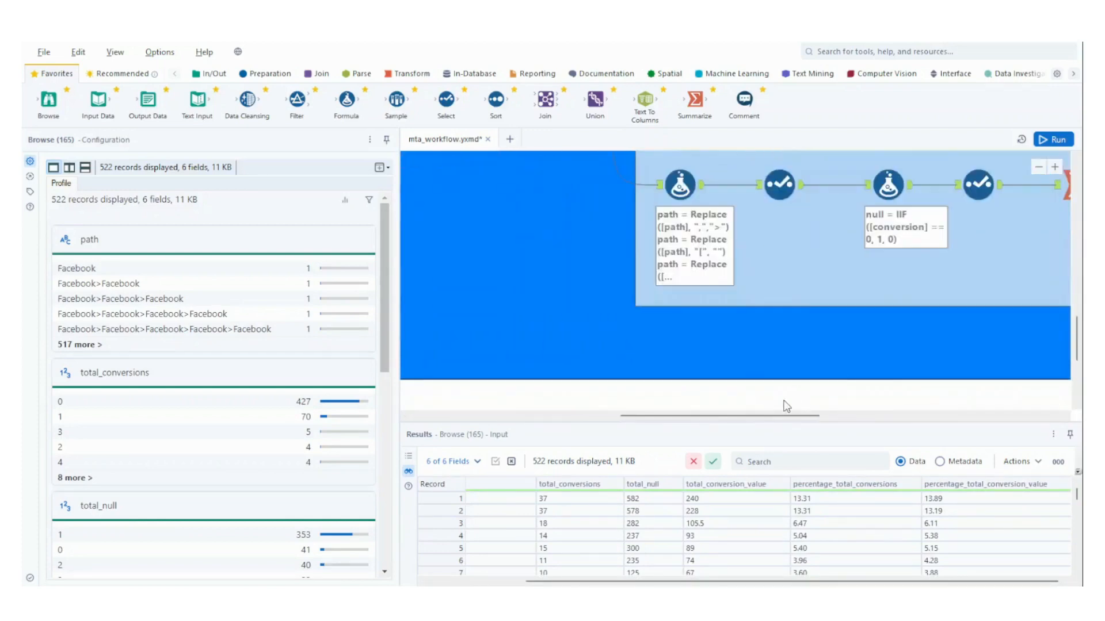
{"action": "left_click_drag", "start_coordinate": [765, 418], "coordinate": [960, 421]}
{"action": "scroll", "coordinate": [953, 327], "scroll_direction": "up", "scroll_amount": 2}
{"action": "scroll", "coordinate": [955, 337], "scroll_direction": "down", "scroll_amount": 3}
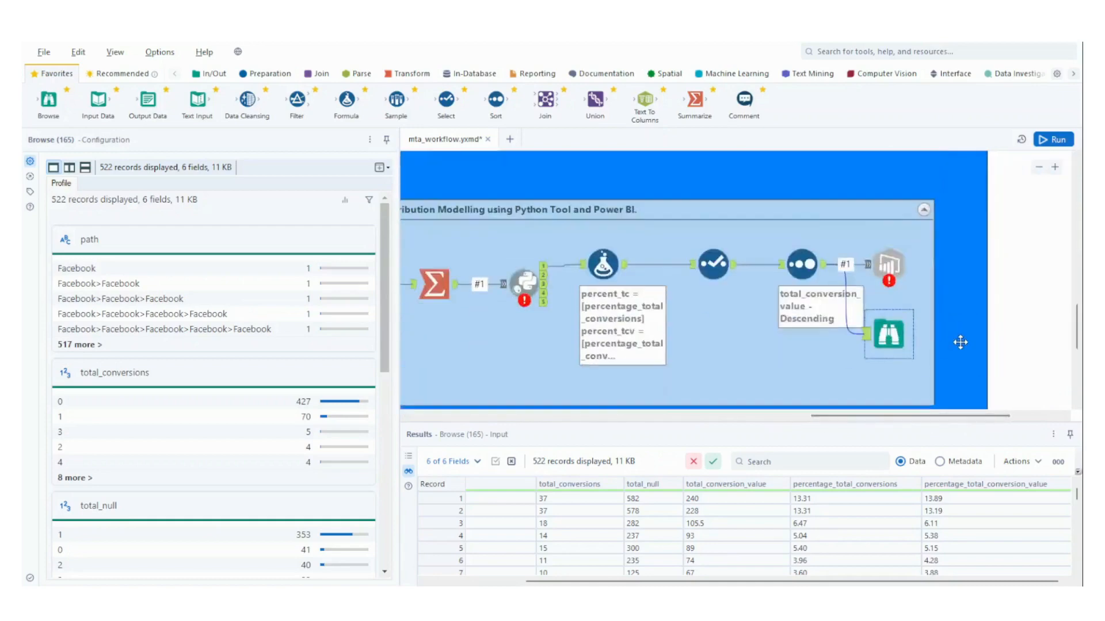
{"action": "left_click_drag", "start_coordinate": [863, 412], "coordinate": [846, 421]}
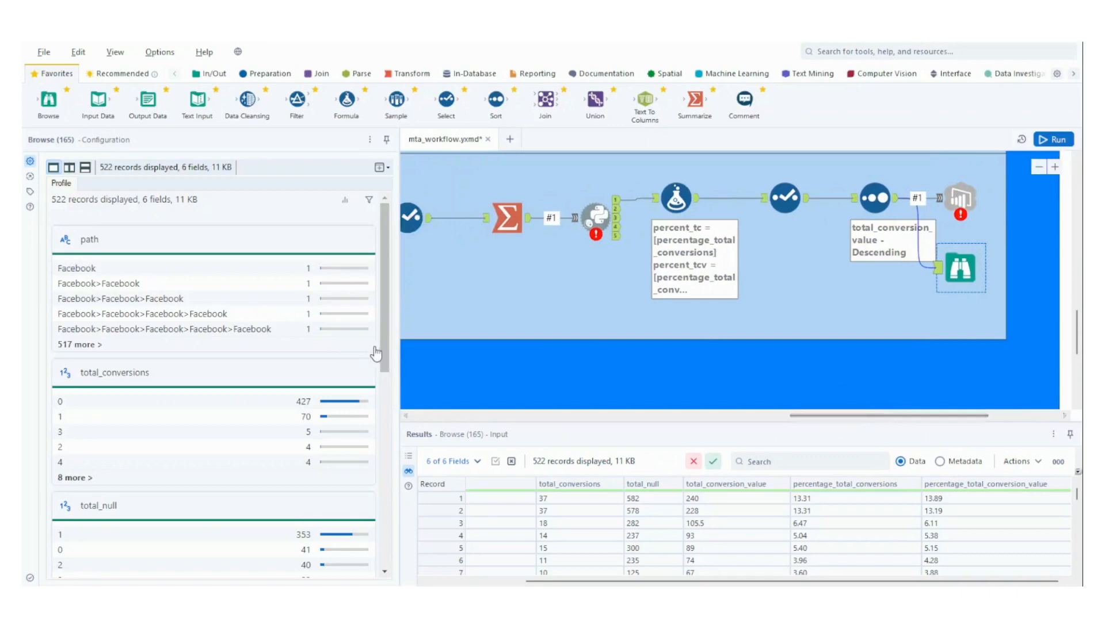
{"action": "left_click_drag", "start_coordinate": [382, 350], "coordinate": [407, 569]}
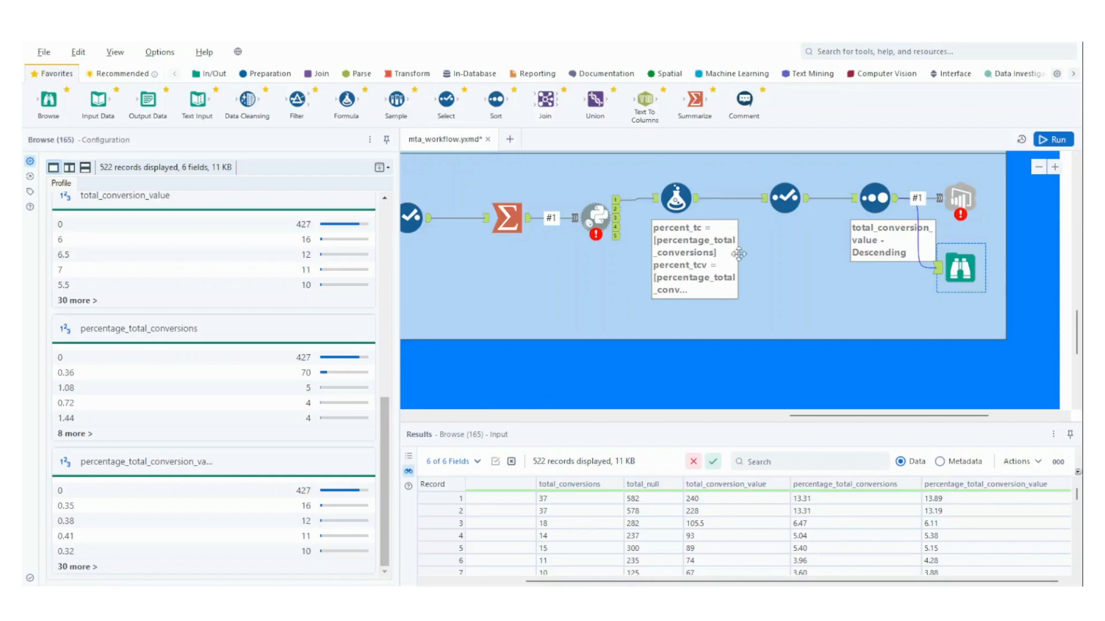
Step: Survey the complete workflow, from the attribution modelling container back up to the multi-touch attribution title banner
{"action": "scroll", "coordinate": [739, 254], "scroll_direction": "down", "scroll_amount": 2}
{"action": "left_click_drag", "start_coordinate": [779, 415], "coordinate": [485, 414]}
{"action": "scroll", "coordinate": [558, 244], "scroll_direction": "down", "scroll_amount": 2}
{"action": "scroll", "coordinate": [557, 245], "scroll_direction": "up", "scroll_amount": 1}
{"action": "scroll", "coordinate": [895, 215], "scroll_direction": "up", "scroll_amount": 1}
{"action": "scroll", "coordinate": [895, 214], "scroll_direction": "down", "scroll_amount": 1}
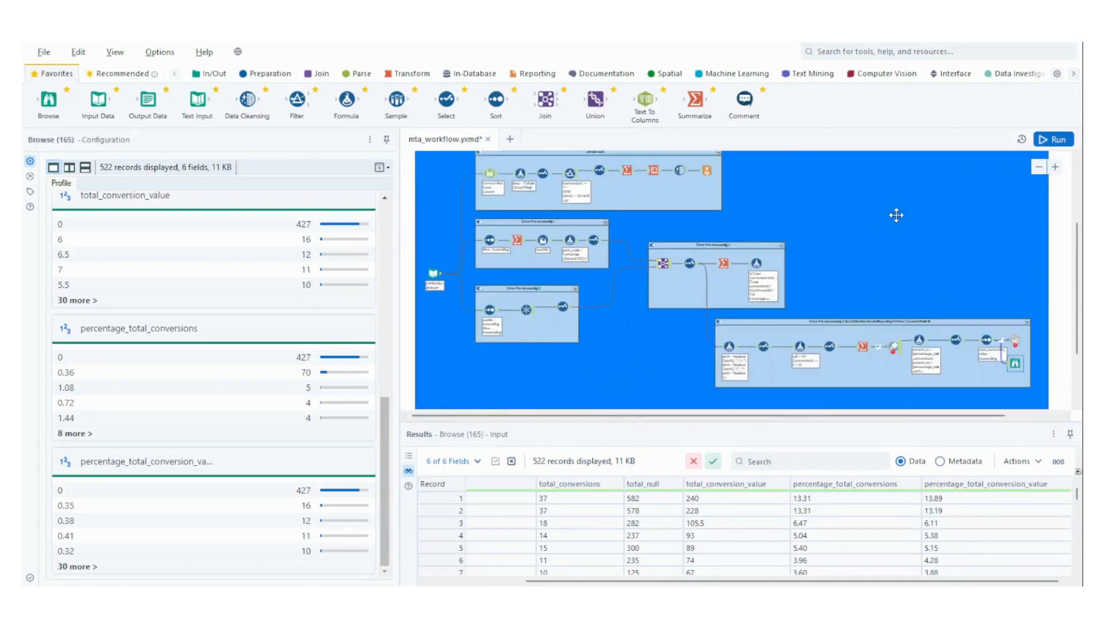
{"action": "scroll", "coordinate": [888, 215], "scroll_direction": "up", "scroll_amount": 2}
{"action": "scroll", "coordinate": [920, 251], "scroll_direction": "up", "scroll_amount": 1}
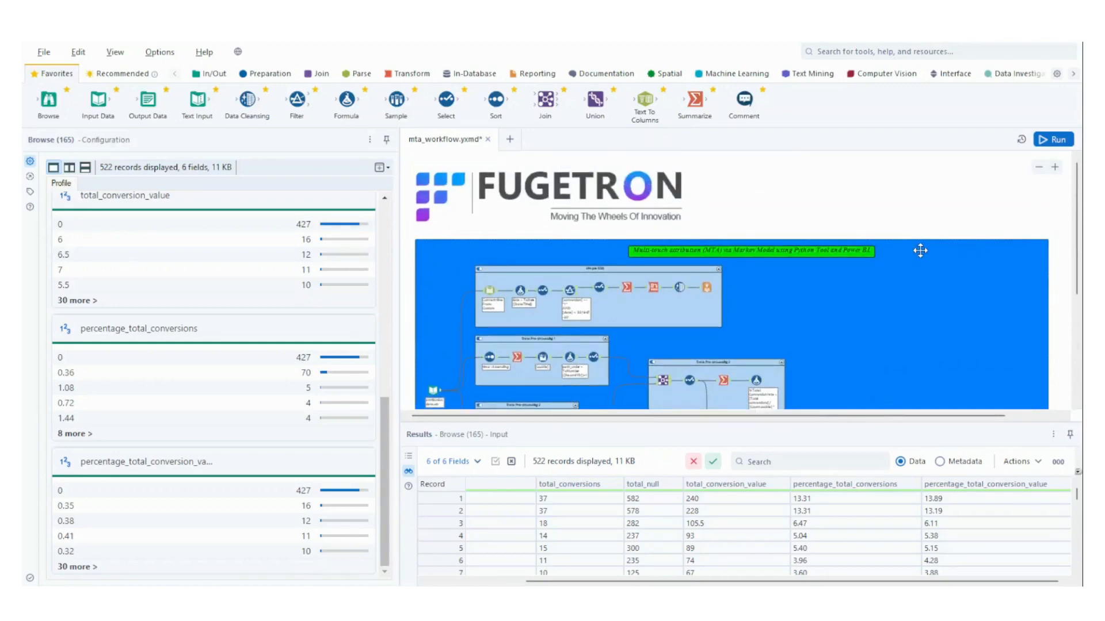
{"action": "scroll", "coordinate": [920, 251], "scroll_direction": "up", "scroll_amount": 3}
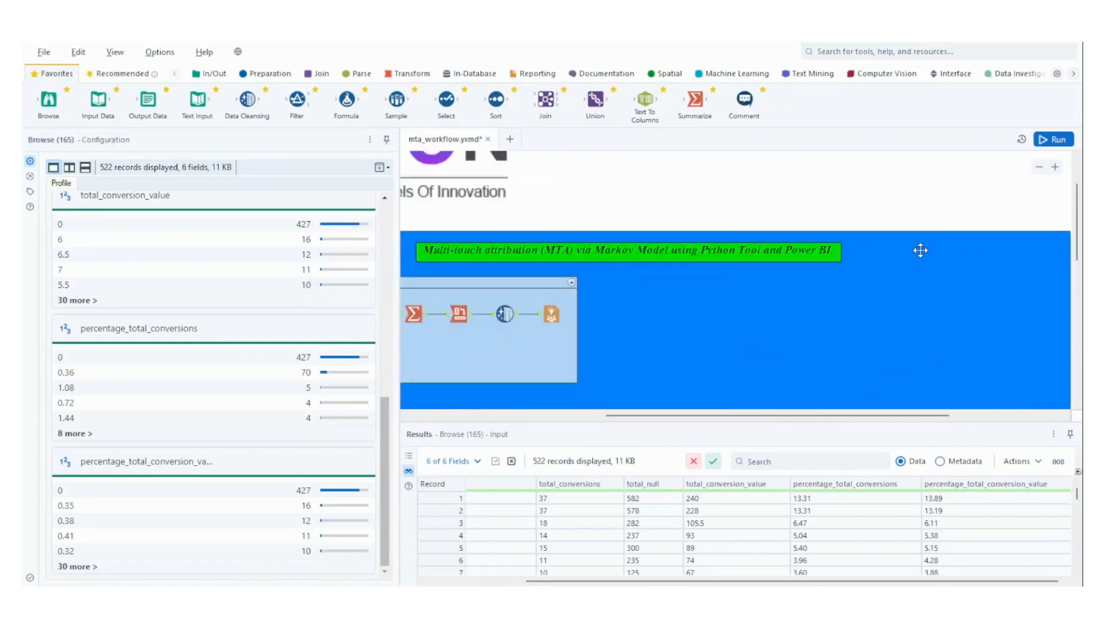
{"action": "scroll", "coordinate": [920, 250], "scroll_direction": "down", "scroll_amount": 3}
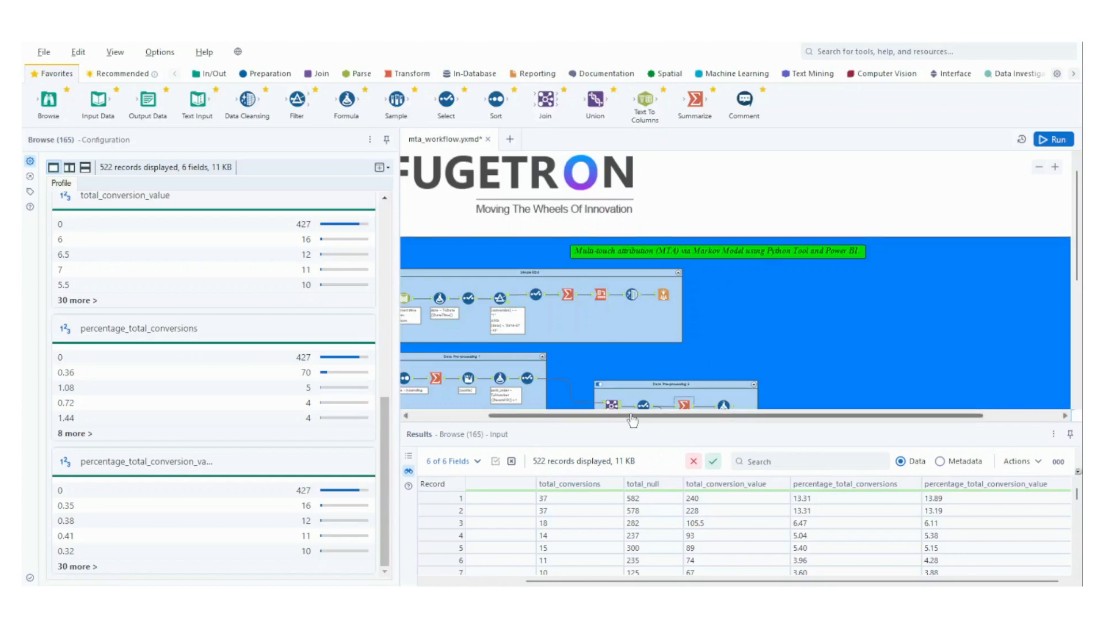
{"action": "left_click_drag", "start_coordinate": [633, 416], "coordinate": [499, 426]}
{"action": "scroll", "coordinate": [900, 239], "scroll_direction": "up", "scroll_amount": 1}
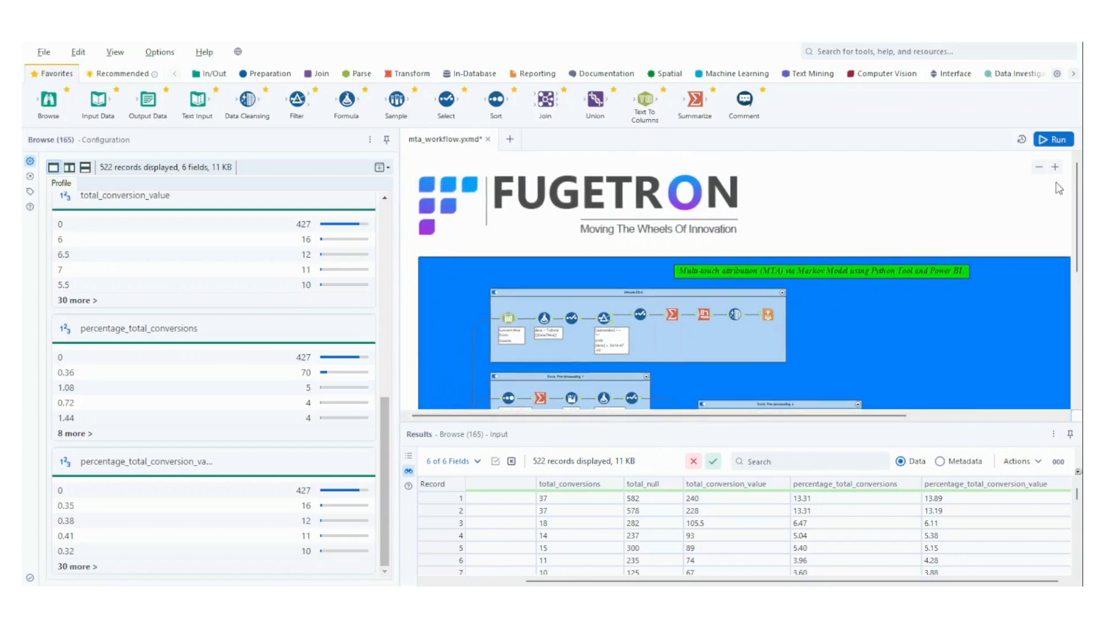